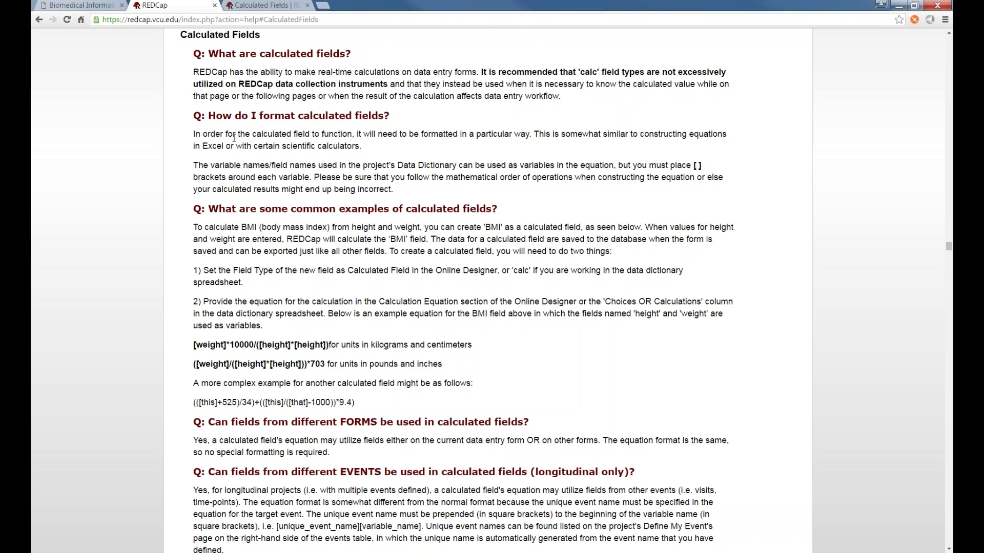
Read the help answers on formatting calculated fields, the BMI equation examples, and using fields from other forms, events or calculated fields
scroll(493, 127, down, 1)
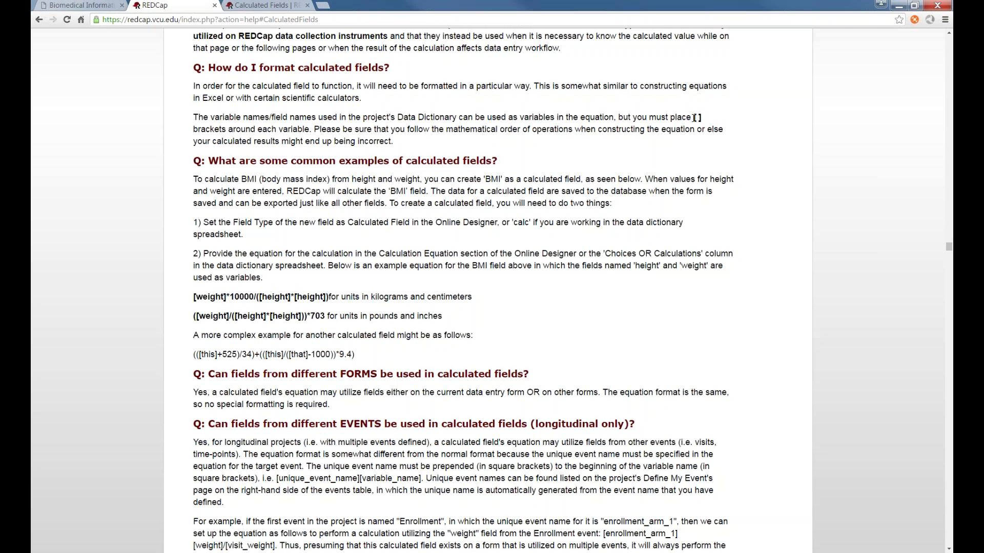
drag(691, 117, 703, 118)
click(703, 118)
scroll(291, 154, down, 1)
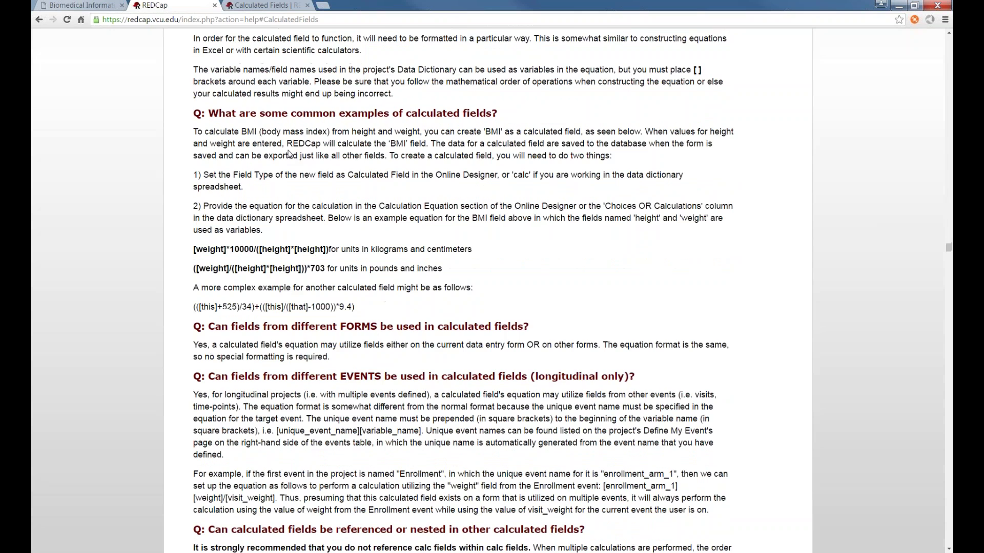
scroll(279, 156, down, 2)
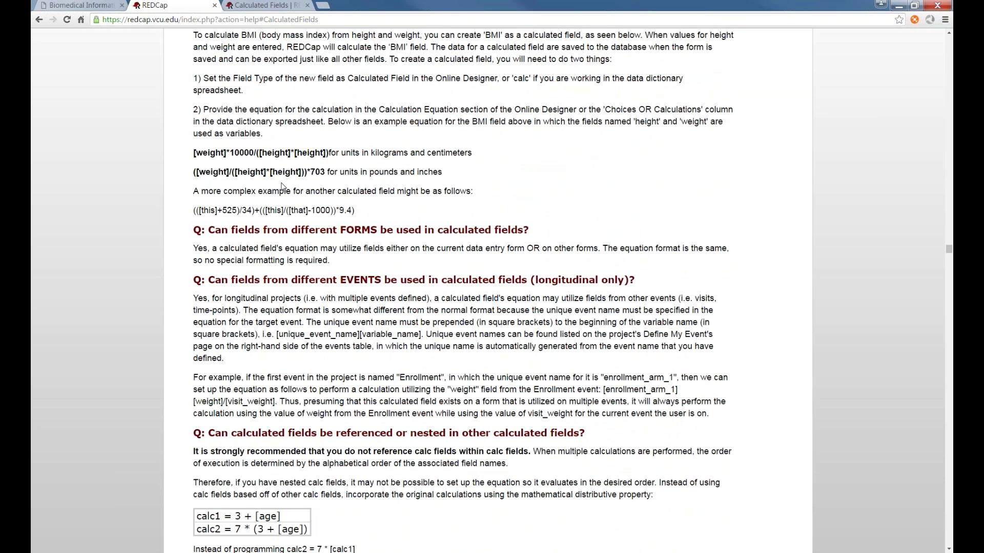
scroll(358, 183, up, 1)
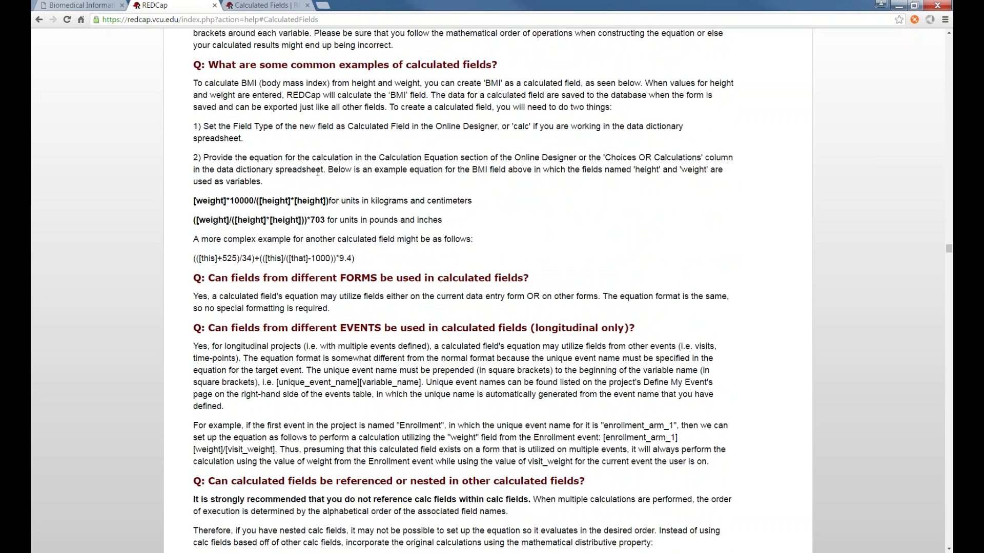
scroll(317, 173, down, 1)
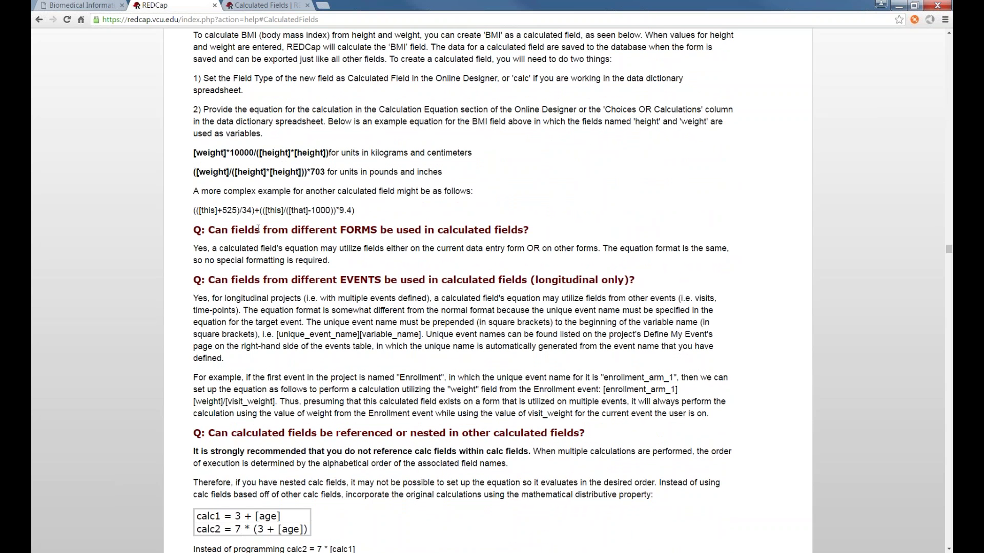
scroll(258, 229, down, 2)
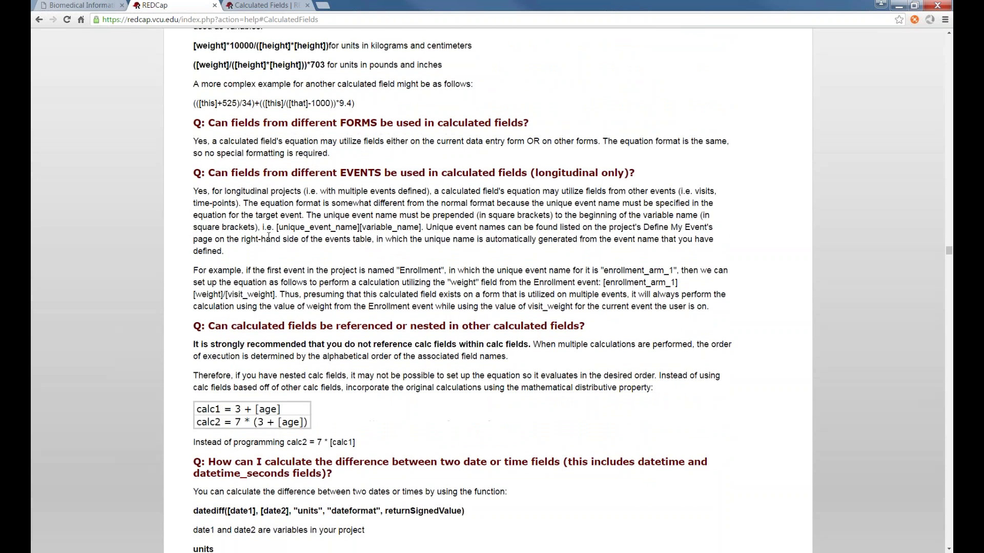
scroll(269, 236, down, 1)
scroll(297, 248, down, 1)
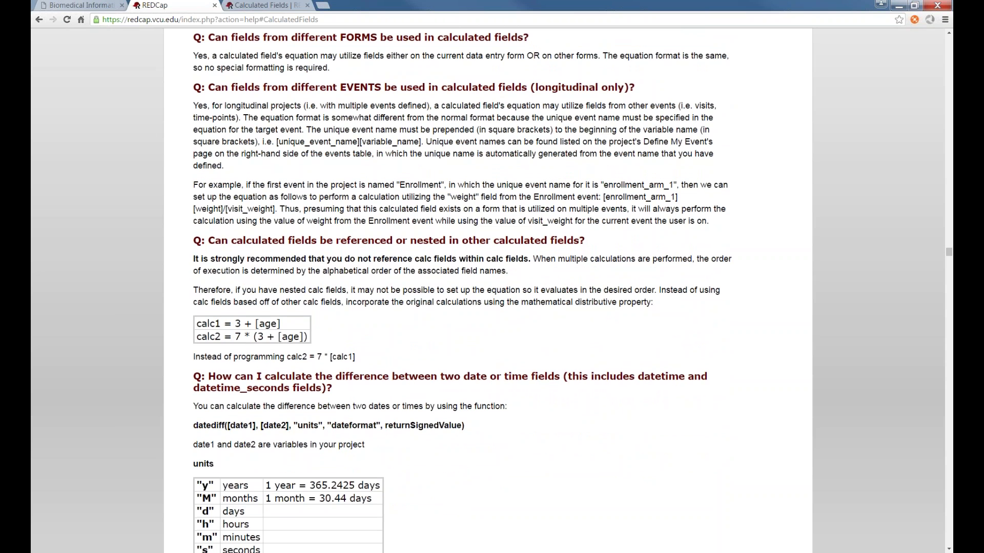
scroll(299, 271, down, 2)
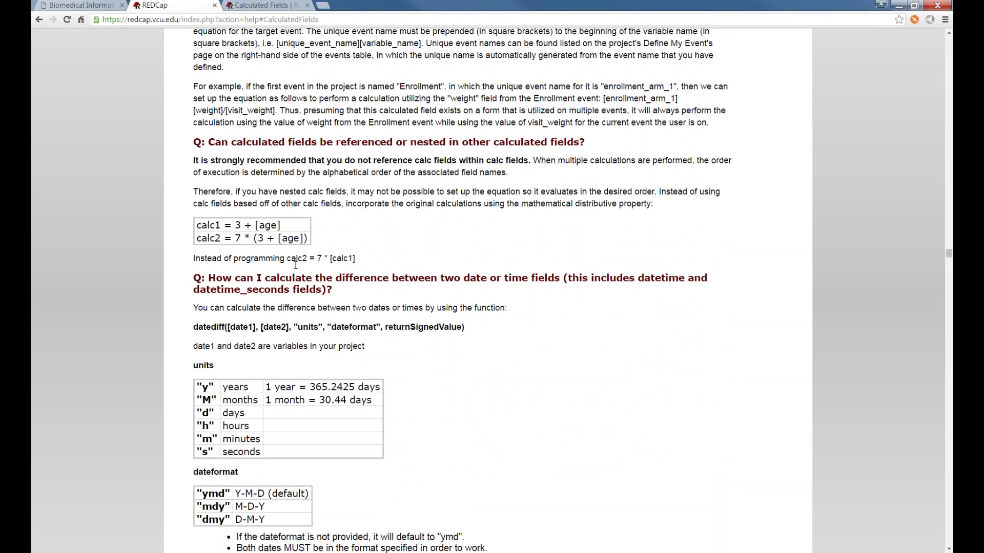
scroll(295, 265, down, 1)
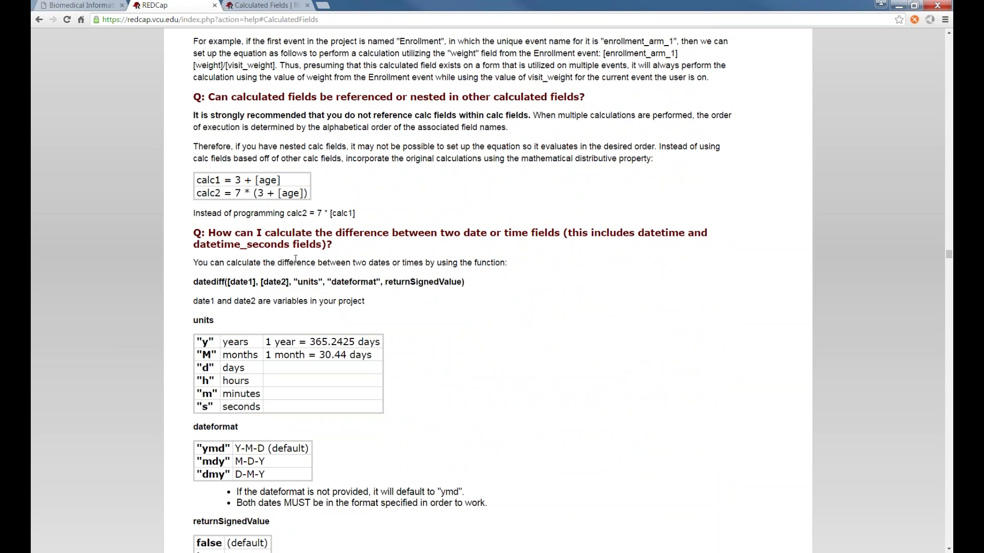
Examine the datediff function's syntax, its units, dateformat and returnSignedValue parameters, and the date difference examples
scroll(295, 258, down, 1)
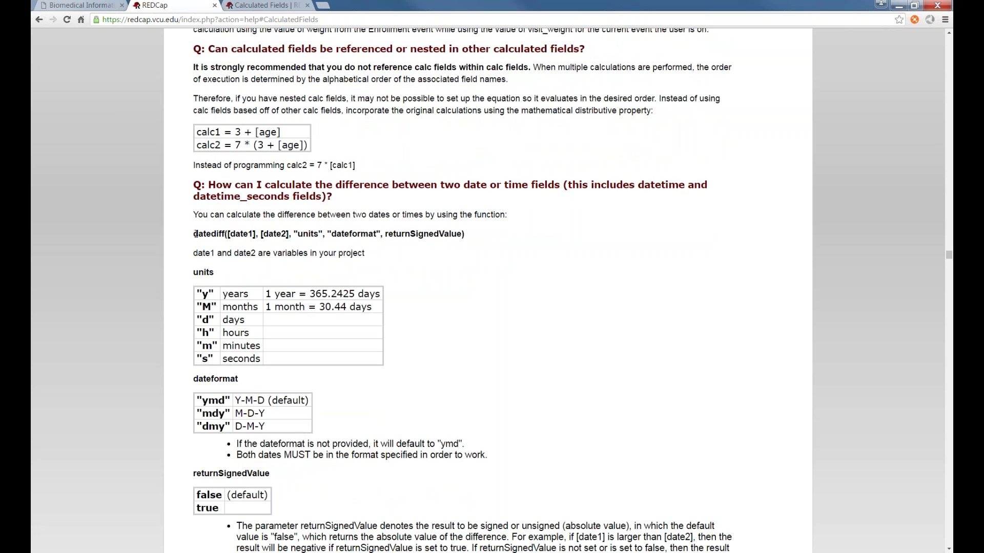
drag(194, 234, 462, 244)
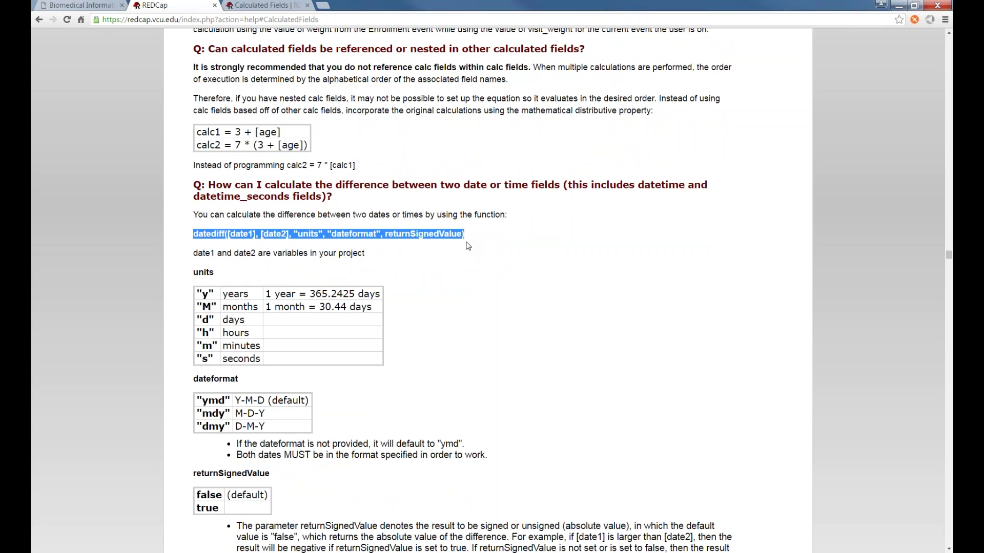
scroll(342, 225, down, 1)
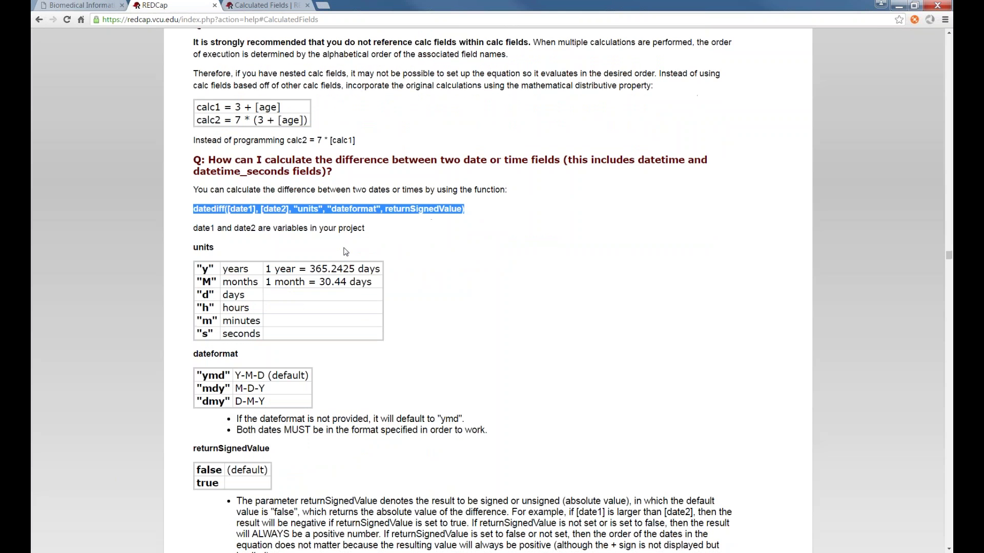
scroll(342, 224, down, 1)
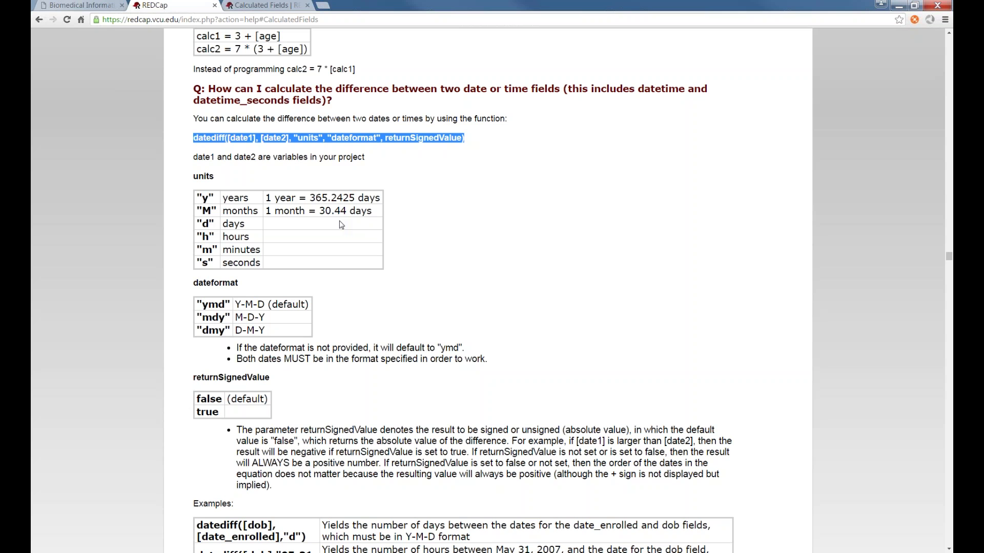
click(342, 224)
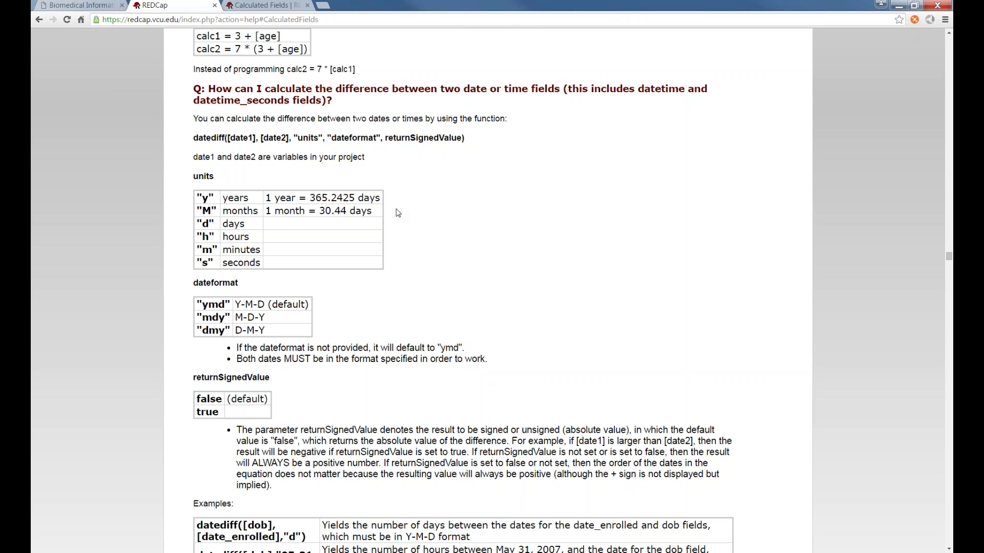
scroll(398, 213, down, 1)
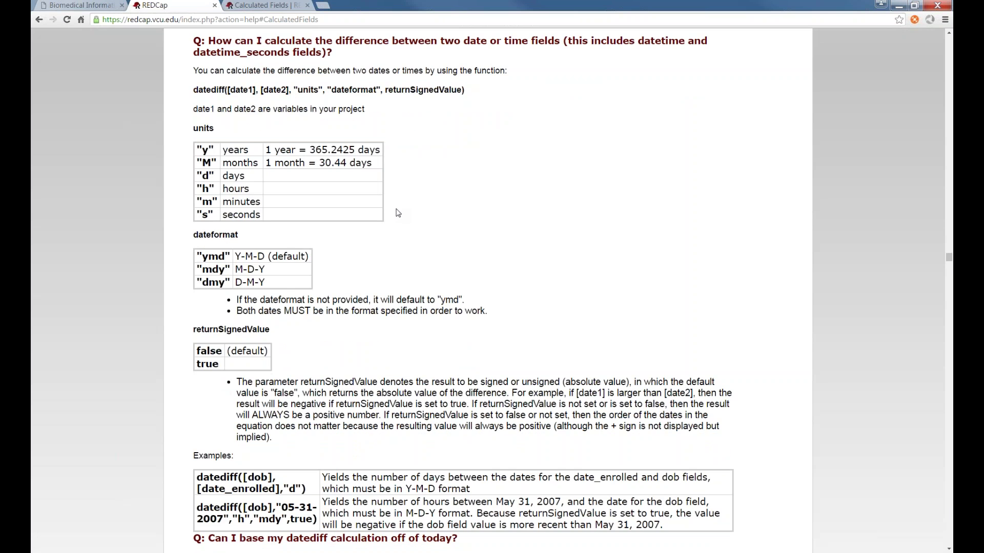
scroll(285, 224, down, 4)
scroll(284, 227, down, 2)
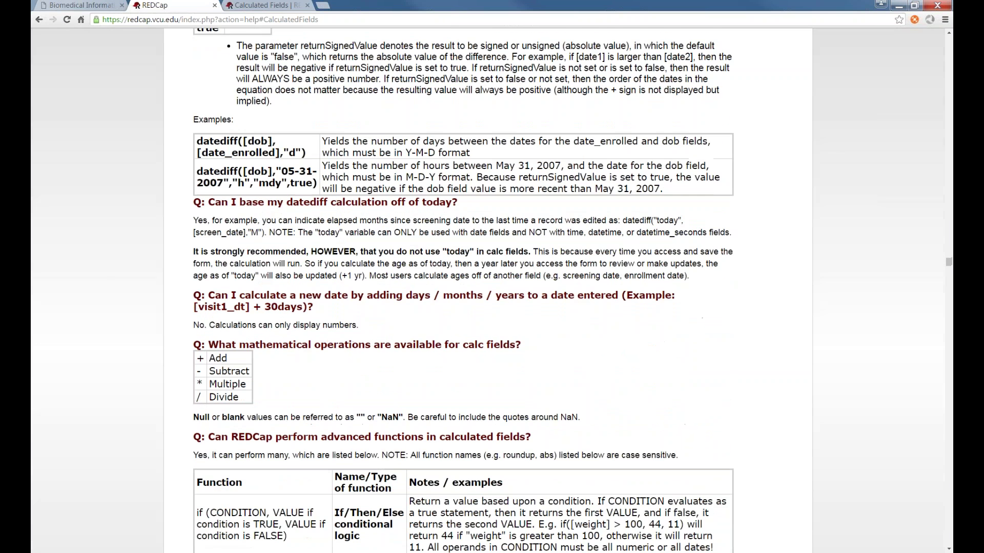
Review the mathematical operations and advanced functions for calculated fields, focusing on the syntax of the sum function
scroll(271, 339, down, 3)
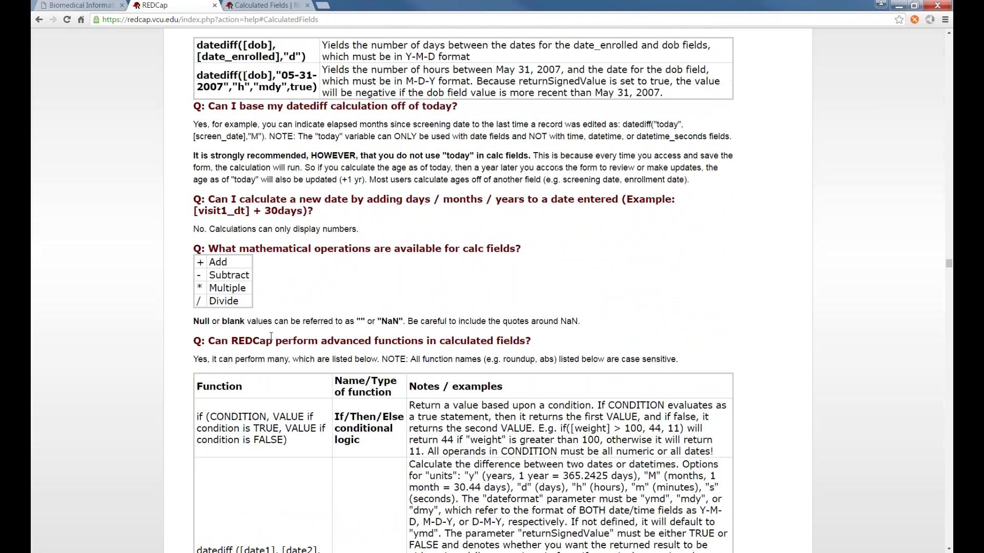
scroll(284, 360, down, 5)
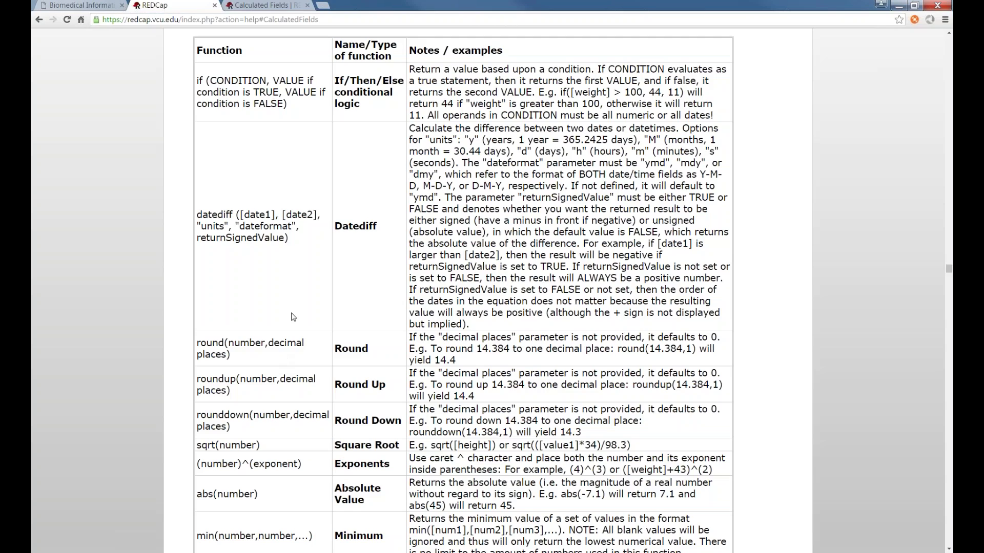
scroll(293, 318, down, 1)
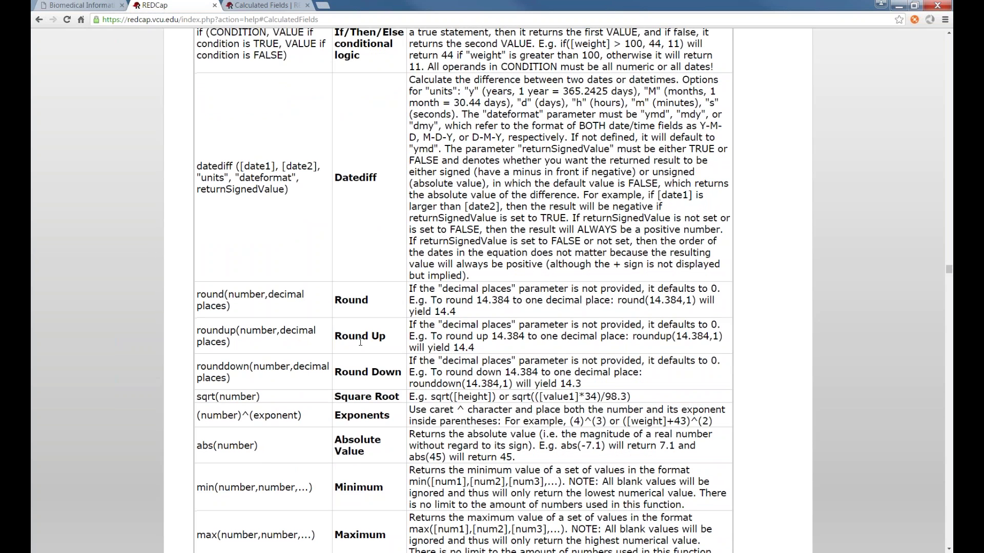
scroll(360, 369, down, 1)
scroll(361, 400, down, 2)
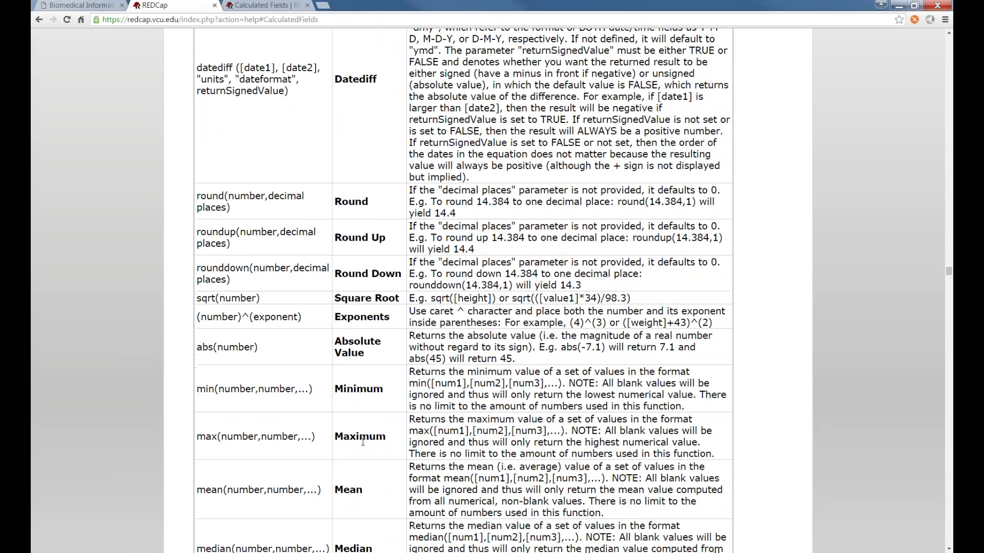
scroll(362, 441, down, 3)
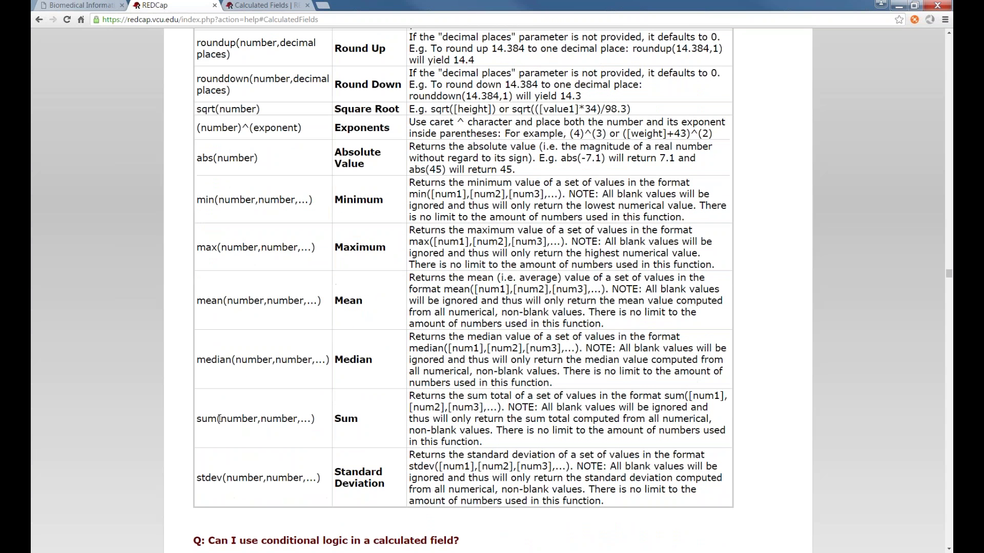
drag(207, 420, 315, 423)
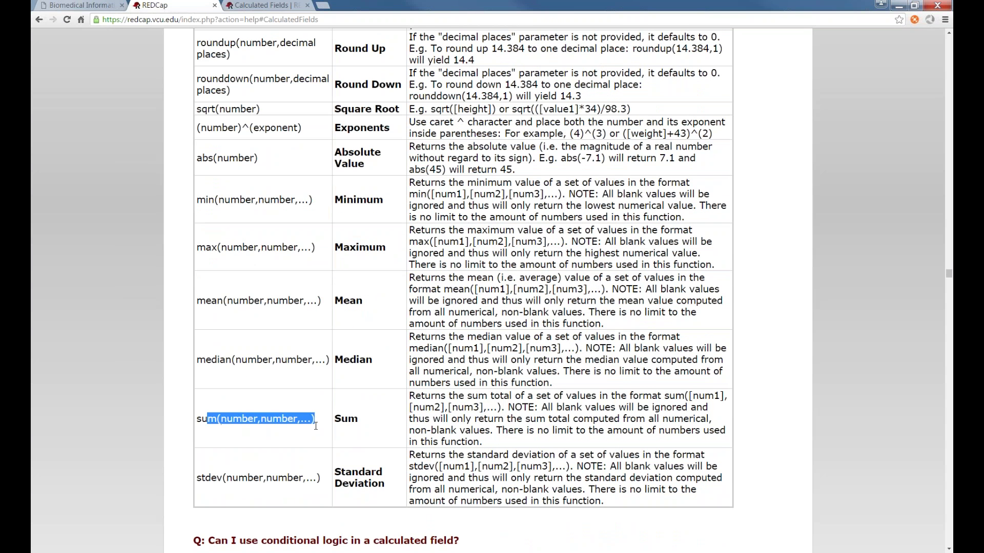
double_click(212, 420)
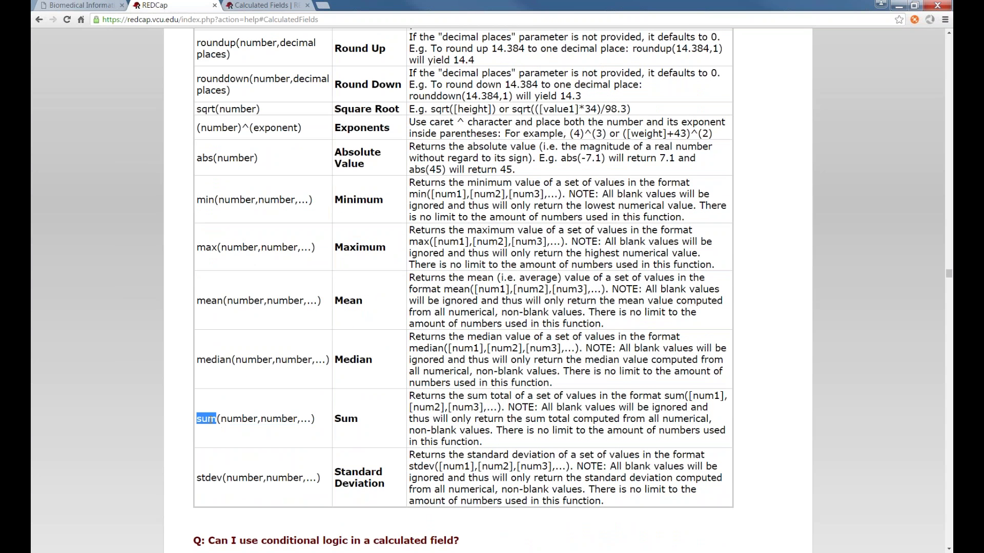
click(226, 419)
drag(221, 420, 312, 423)
click(311, 423)
drag(226, 419, 291, 419)
click(292, 417)
scroll(294, 399, down, 5)
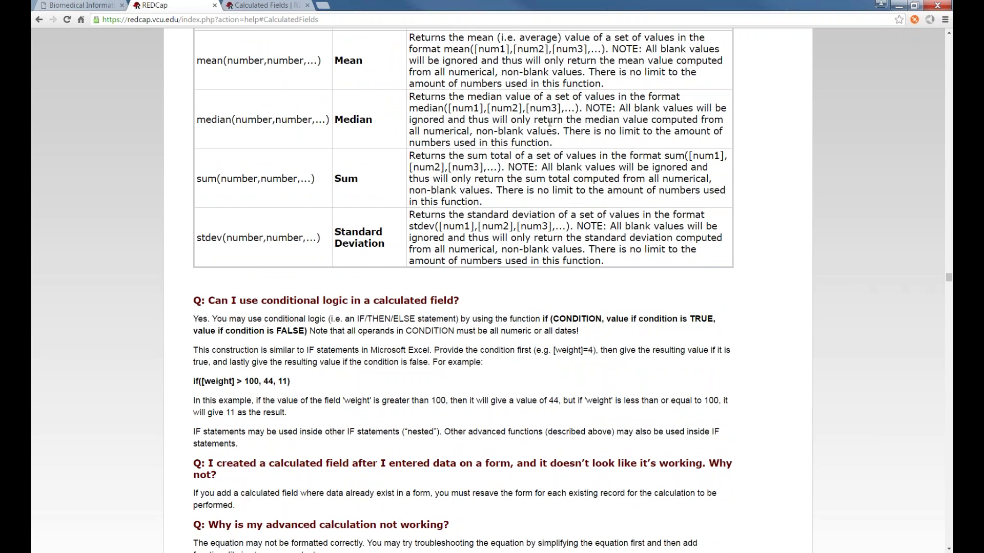
In the Calculated Fields project's Basic Demography Form, add a new field of type Calculated Field directly below the existing Test Sum field
click(270, 6)
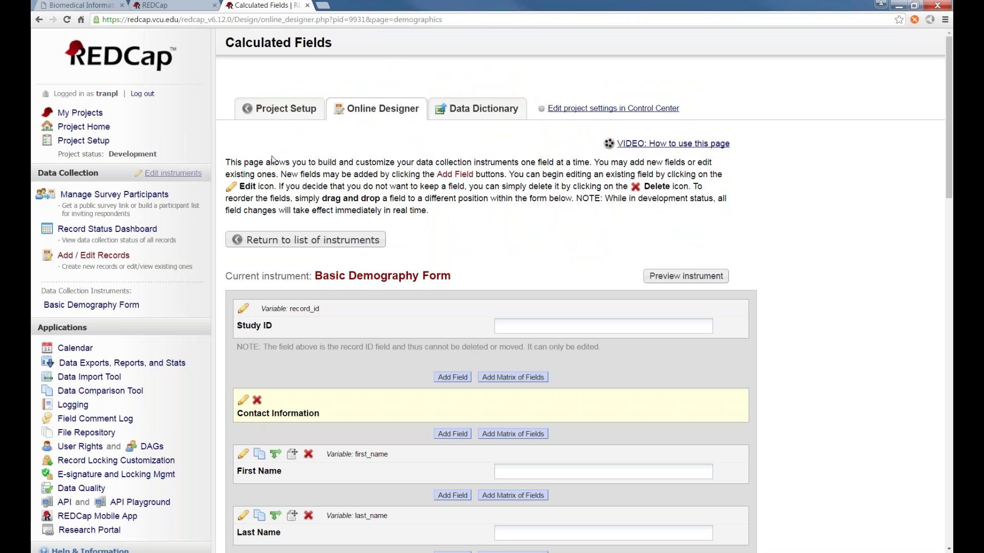
scroll(247, 172, down, 1)
scroll(248, 172, down, 1)
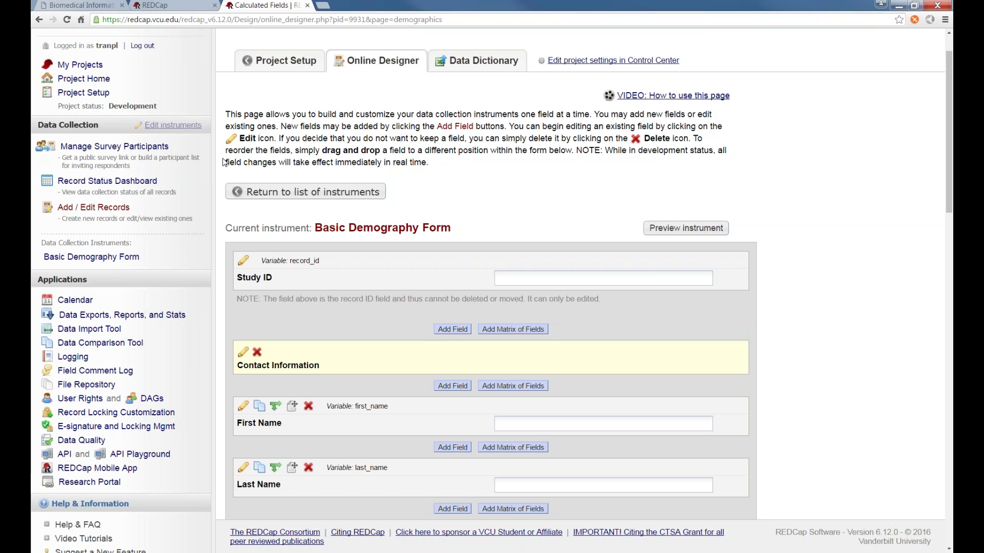
scroll(224, 162, down, 2)
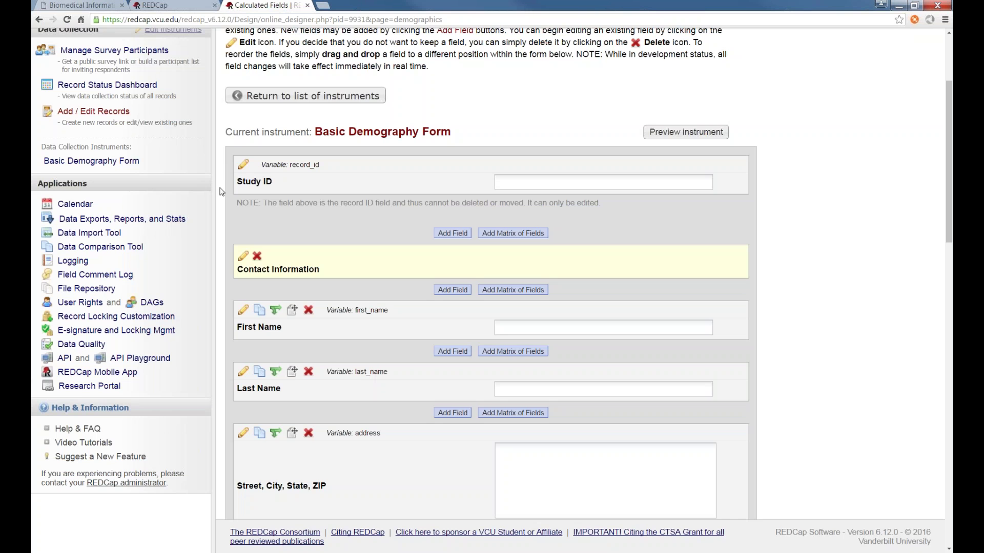
scroll(222, 192, down, 1)
scroll(221, 194, down, 5)
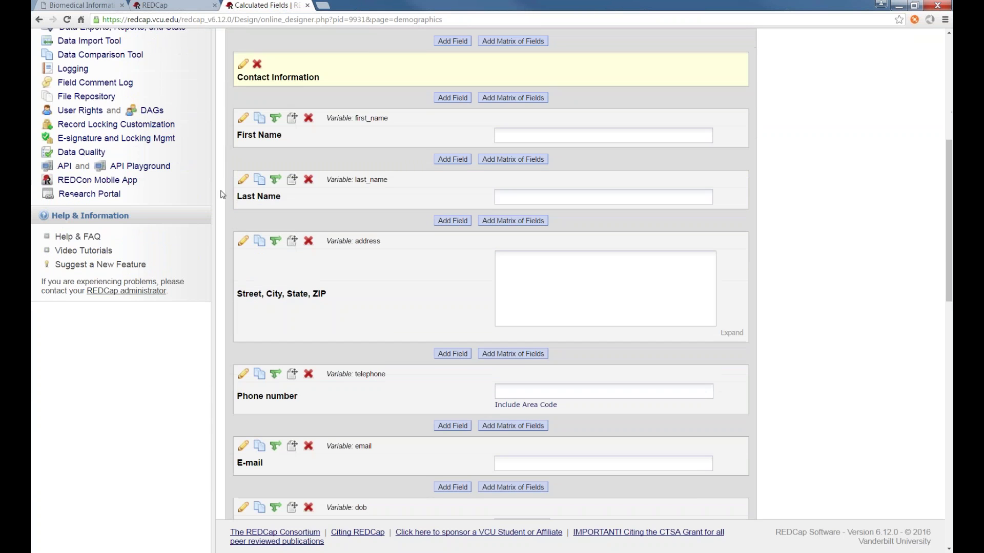
scroll(224, 211, down, 3)
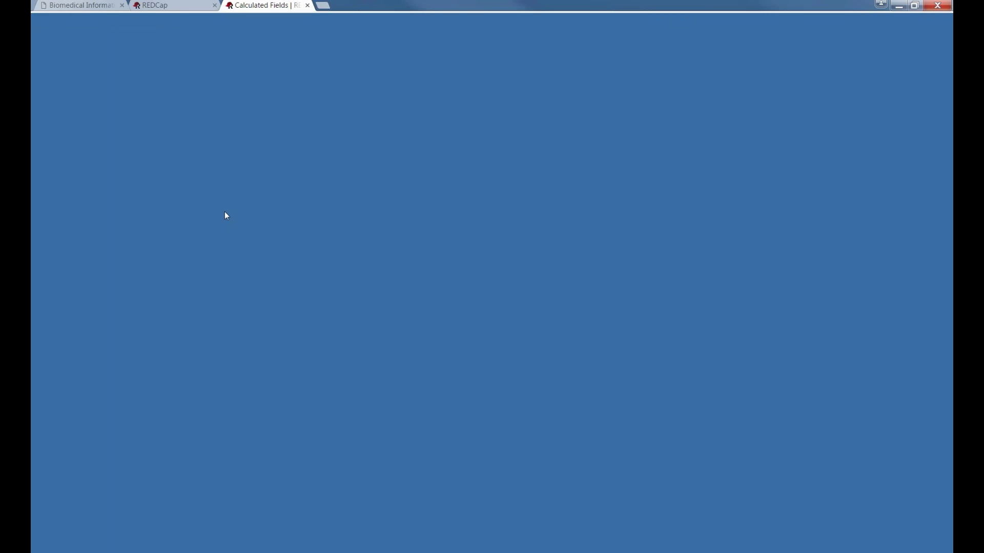
scroll(224, 211, down, 5)
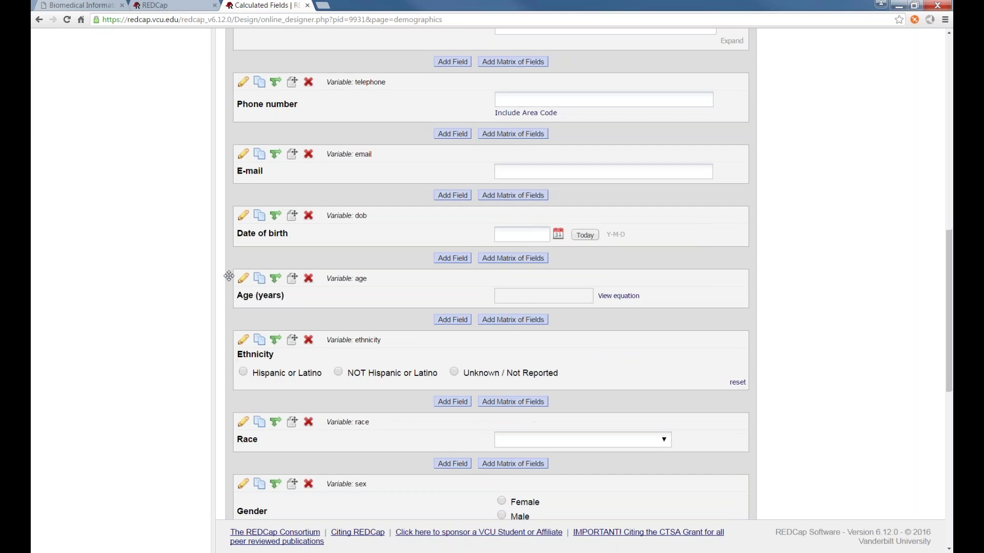
scroll(239, 273, down, 4)
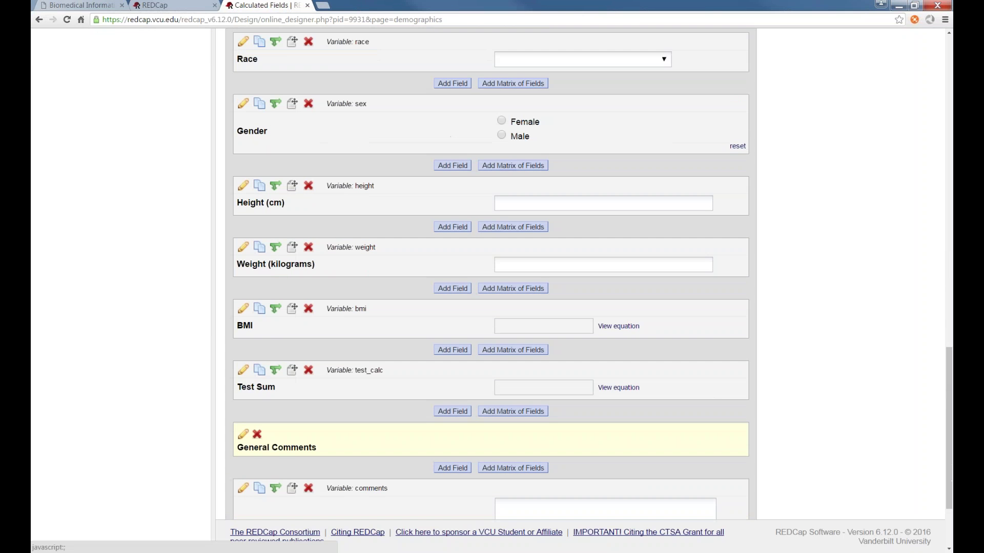
click(453, 412)
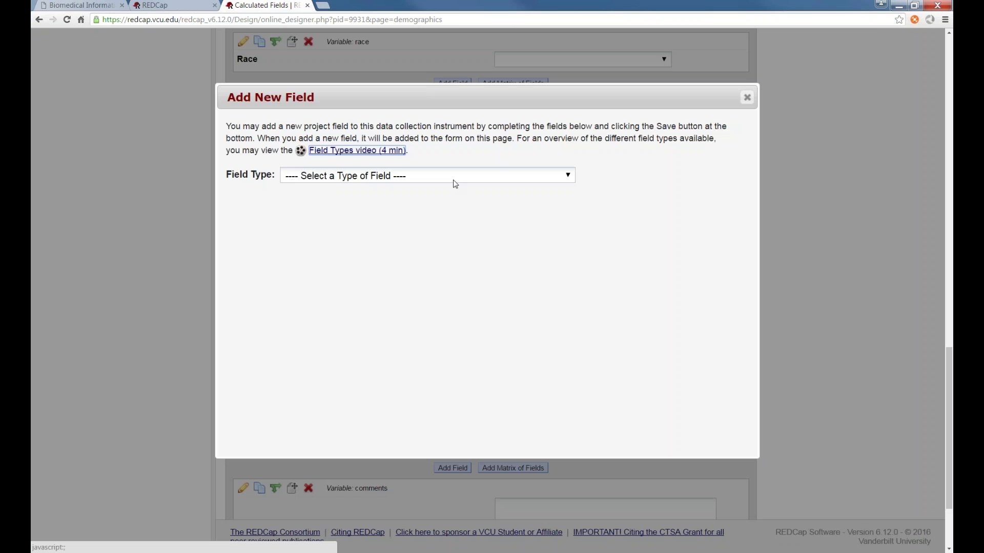
click(454, 180)
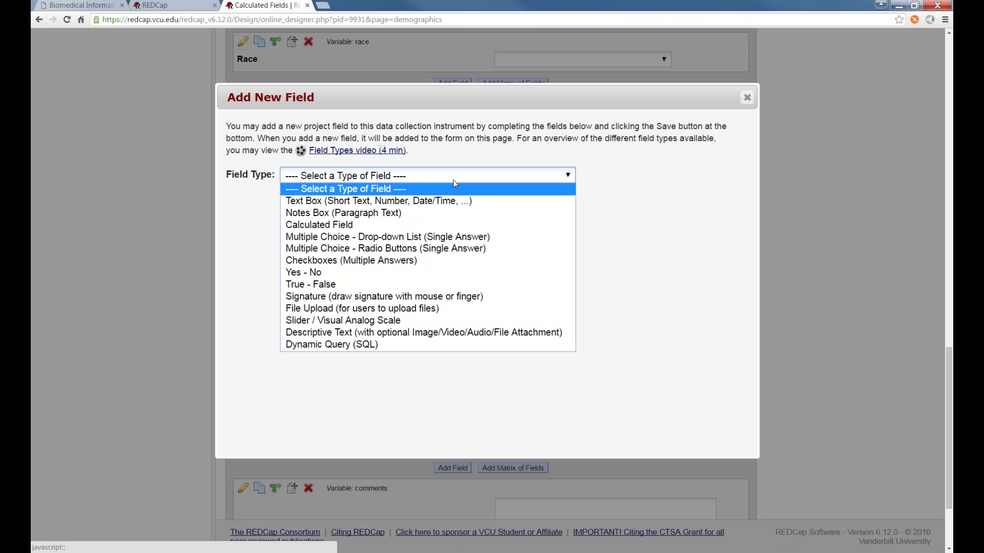
click(356, 226)
click(349, 230)
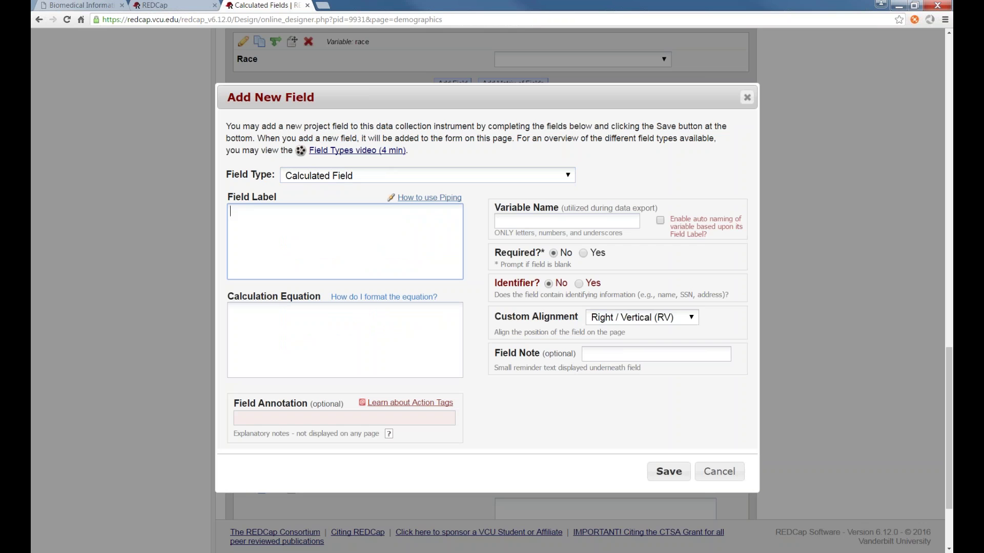
Label the new calculated field Test Sum and give it the variable name test_calc1
text(Test Sum)
key(Tab)
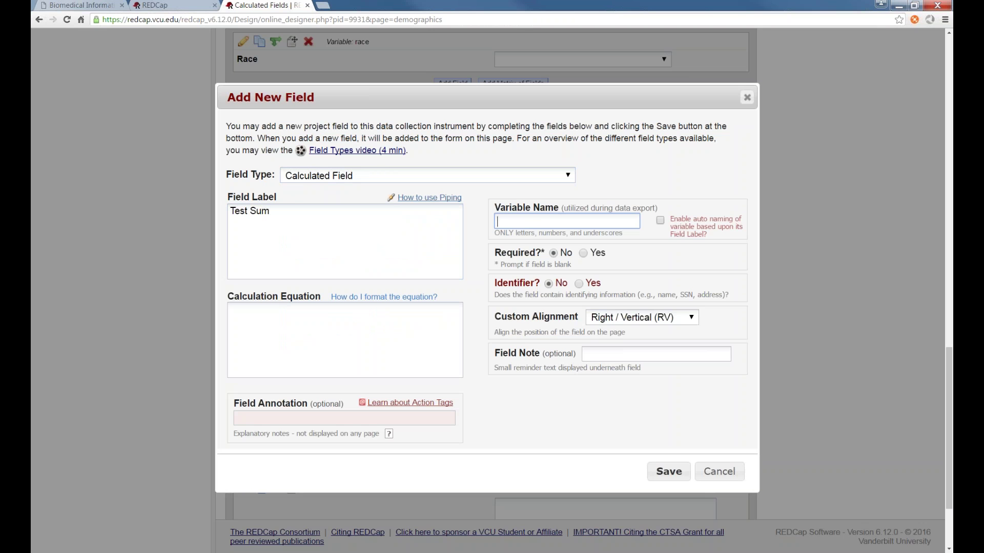
text(var)
key(BackSpace)
key(BackSpace)
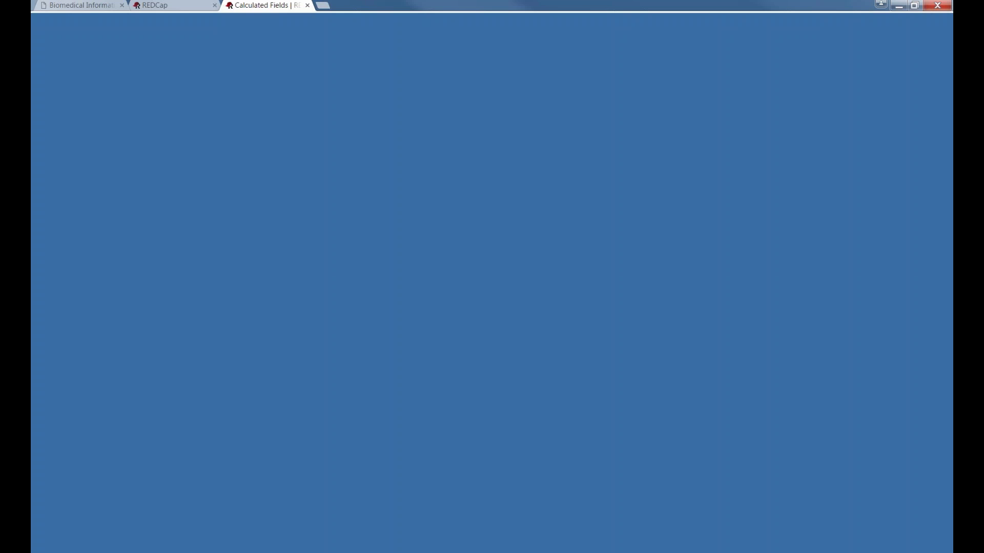
text(test_calc)
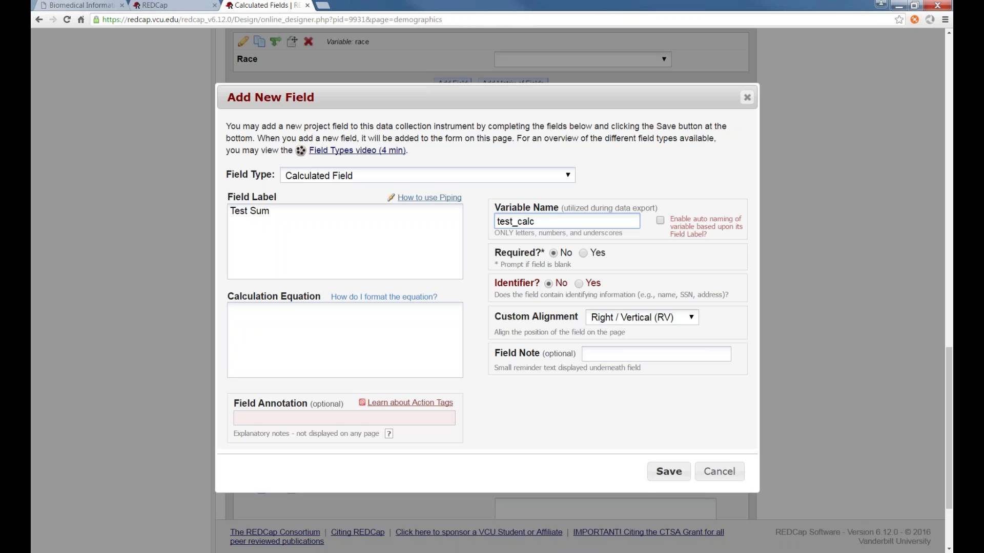
click(348, 325)
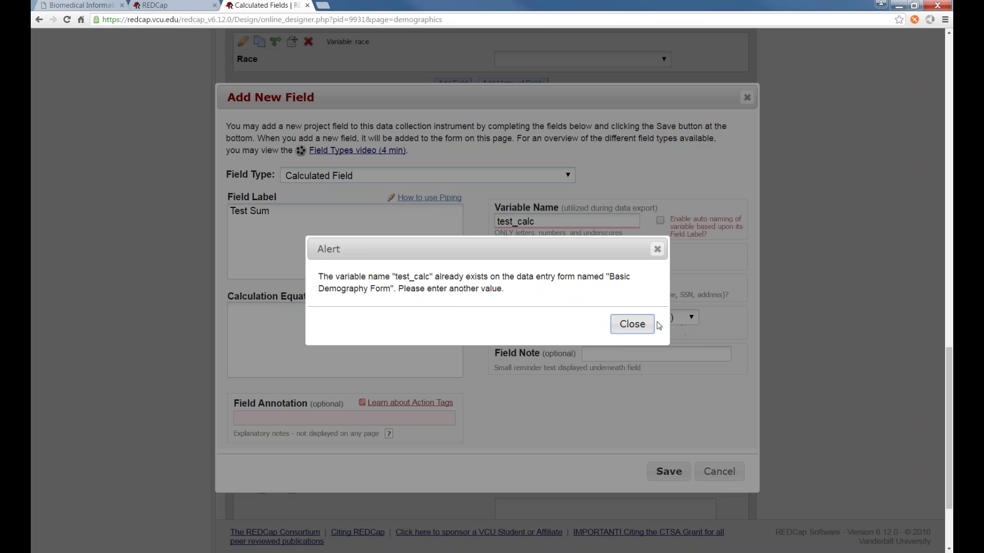
click(633, 324)
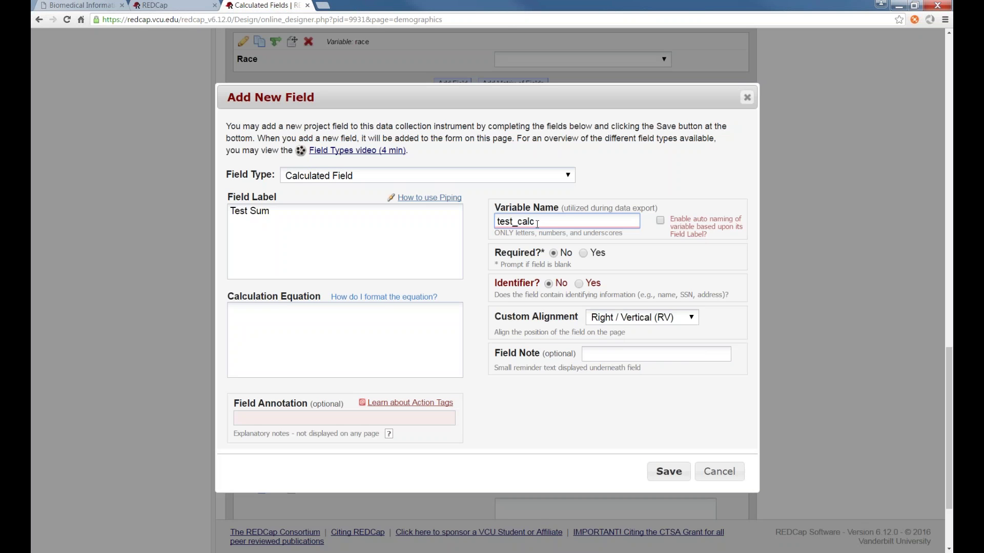
text(1)
Enter 1+2 as the Test Sum field's calculation equation and save the field
click(370, 325)
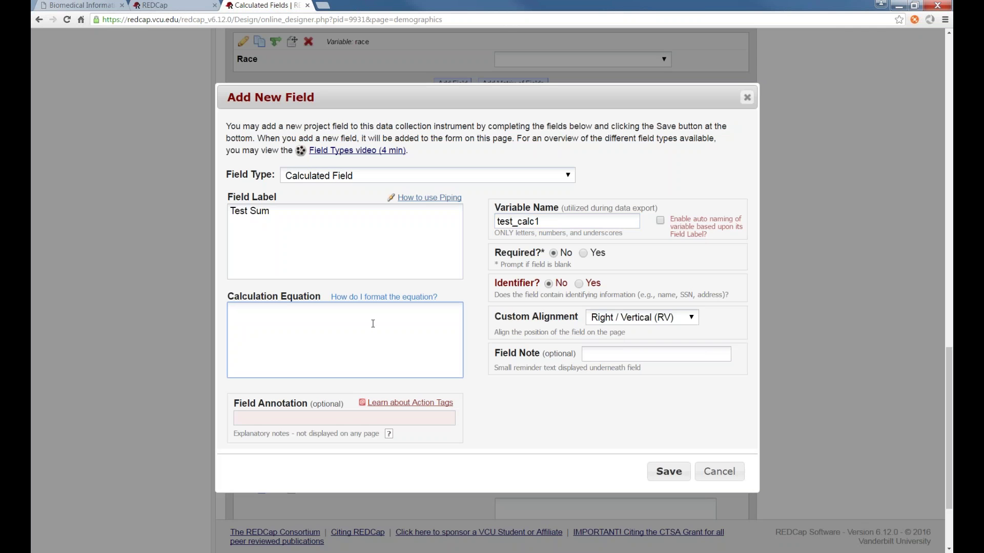
text(1+2)
click(671, 472)
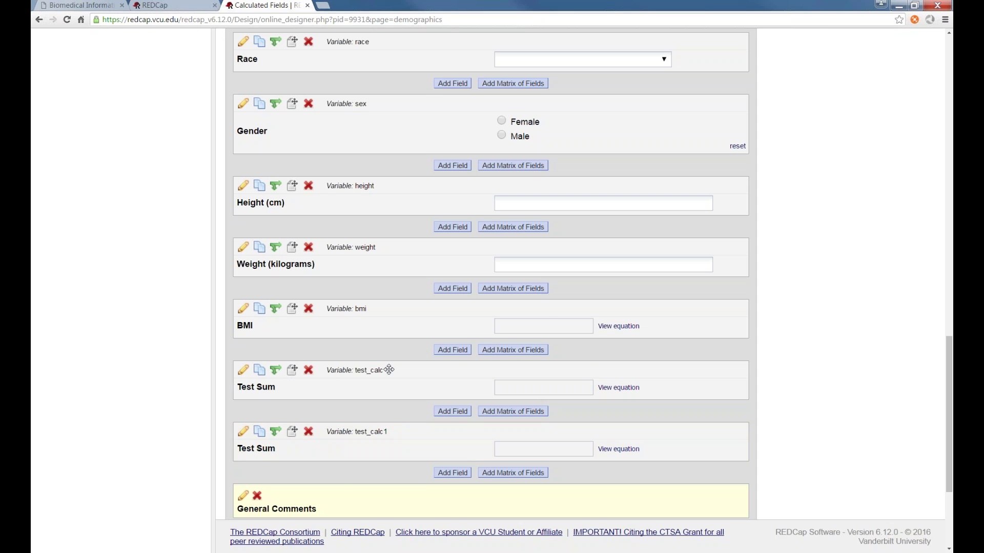
Delete the older Test Sum field that has the variable name test_calc
click(309, 370)
click(628, 323)
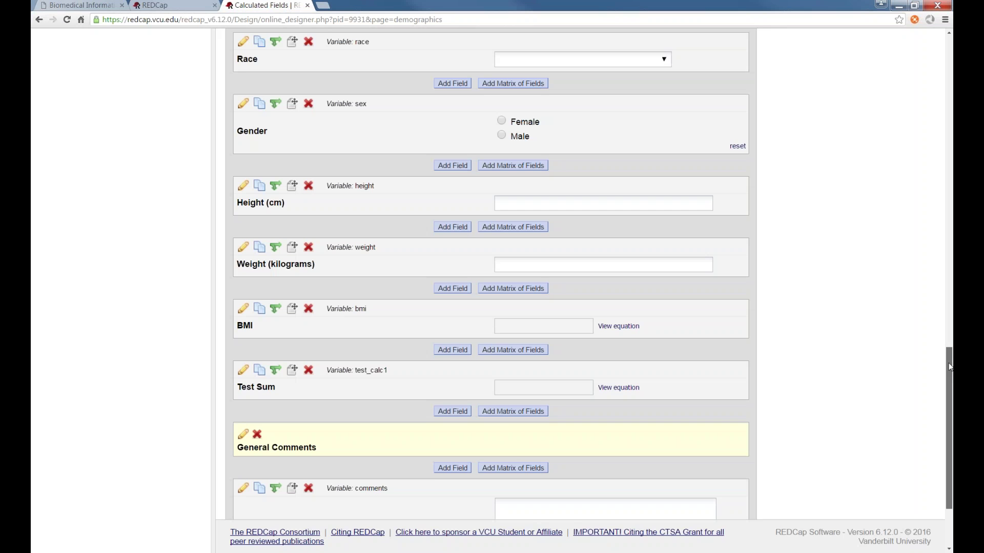
Start a new record in the Basic Demography Form and check the Test Sum field's calculated value
mouse_move(949, 360)
mouse_down()
mouse_move(948, 326)
mouse_move(949, 354)
mouse_up()
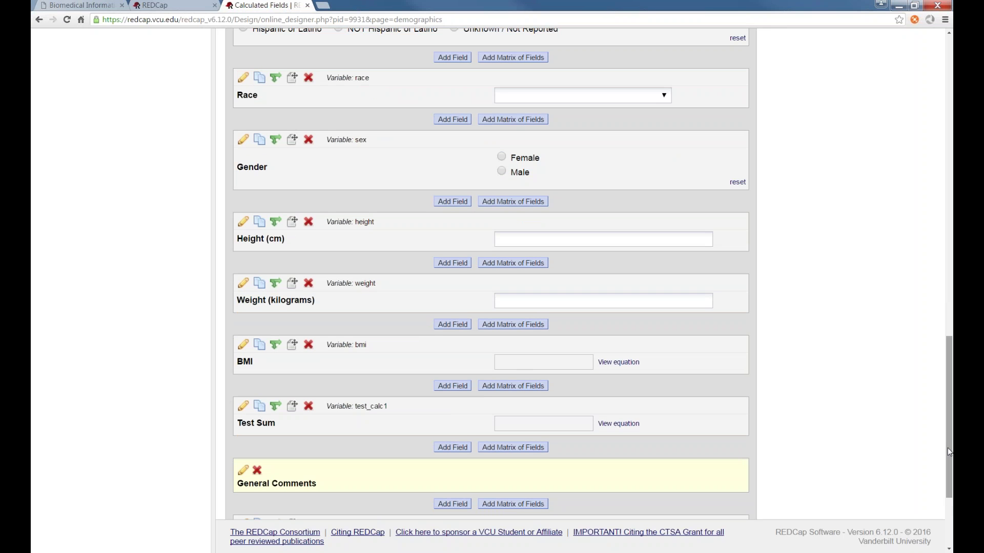
drag(947, 451, 948, 148)
click(102, 255)
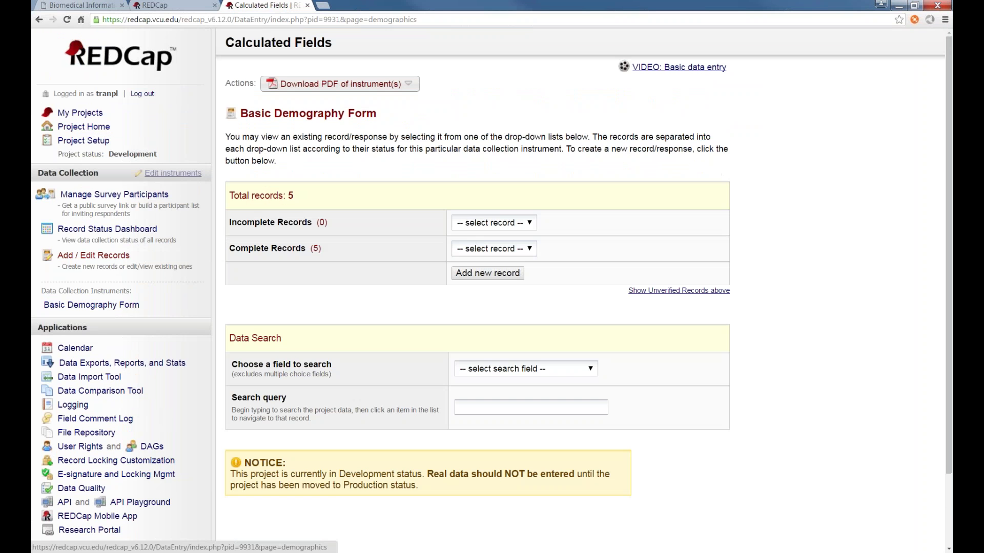
click(487, 274)
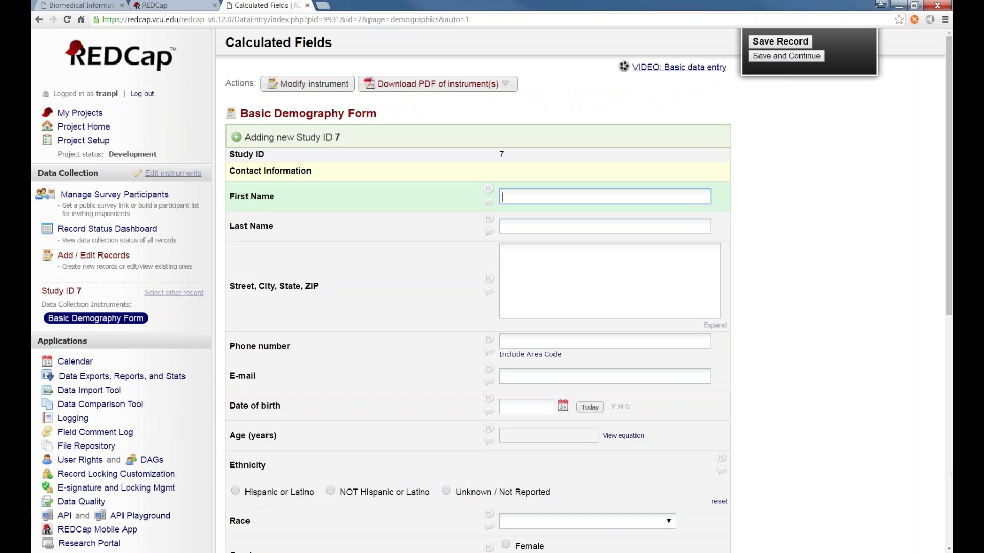
scroll(509, 278, down, 5)
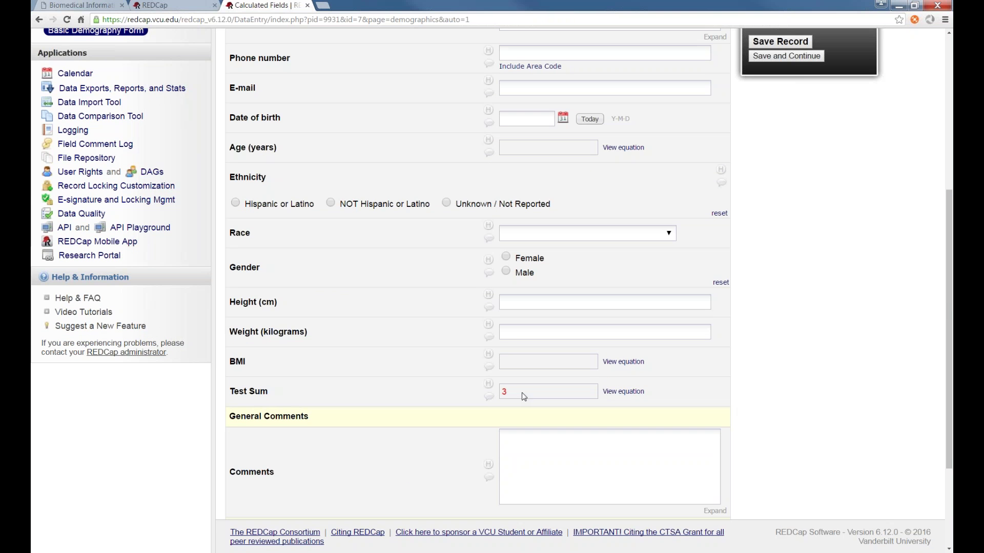
View the calculation equation behind the record's Test Sum field, then close it
click(623, 392)
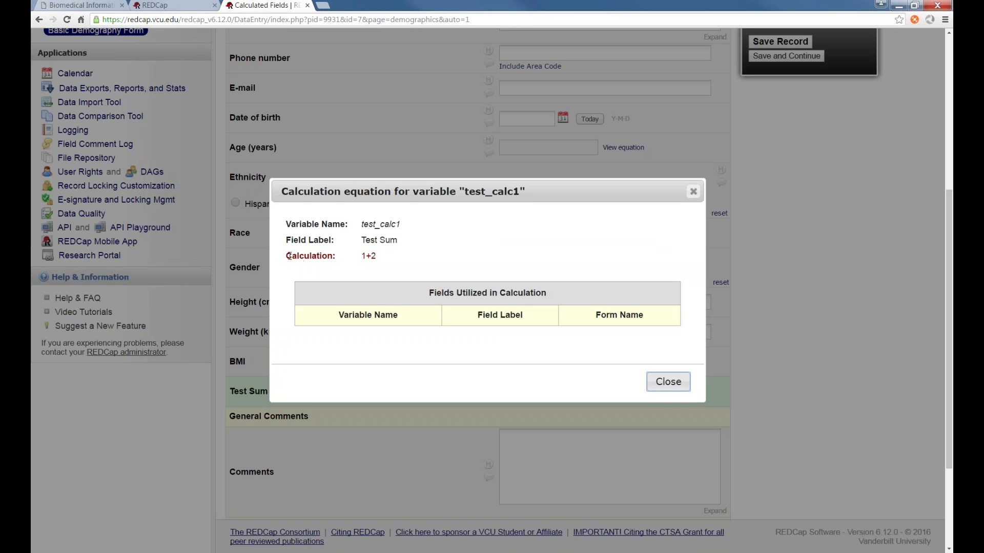
drag(289, 256, 384, 258)
click(382, 261)
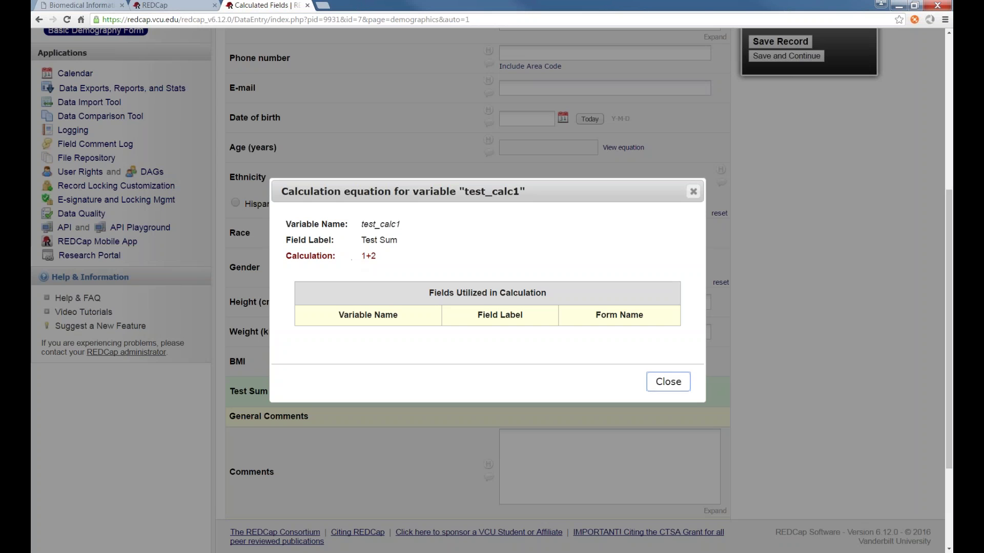
click(666, 381)
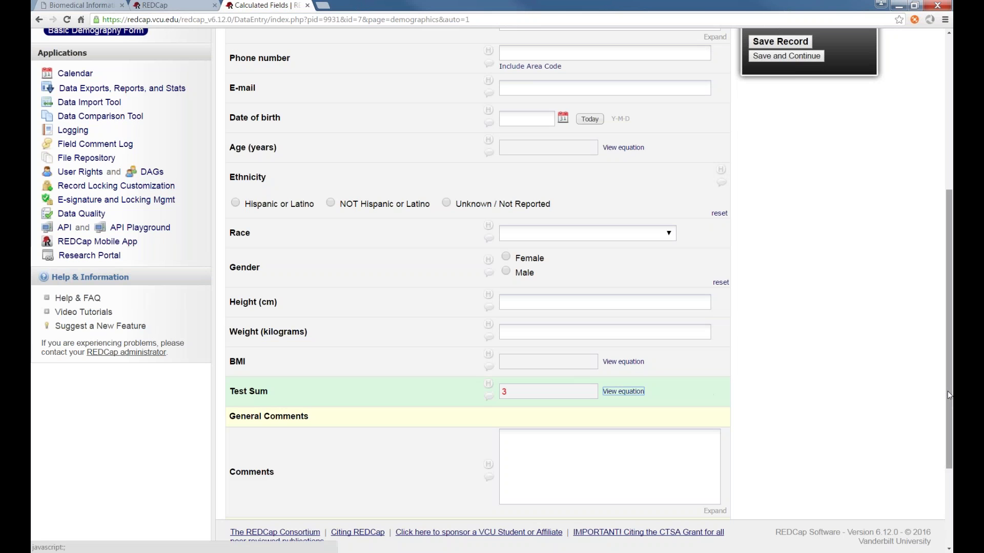
Leave the new record without saving and open the Basic Demography Form instrument for modification
drag(948, 392, 950, 225)
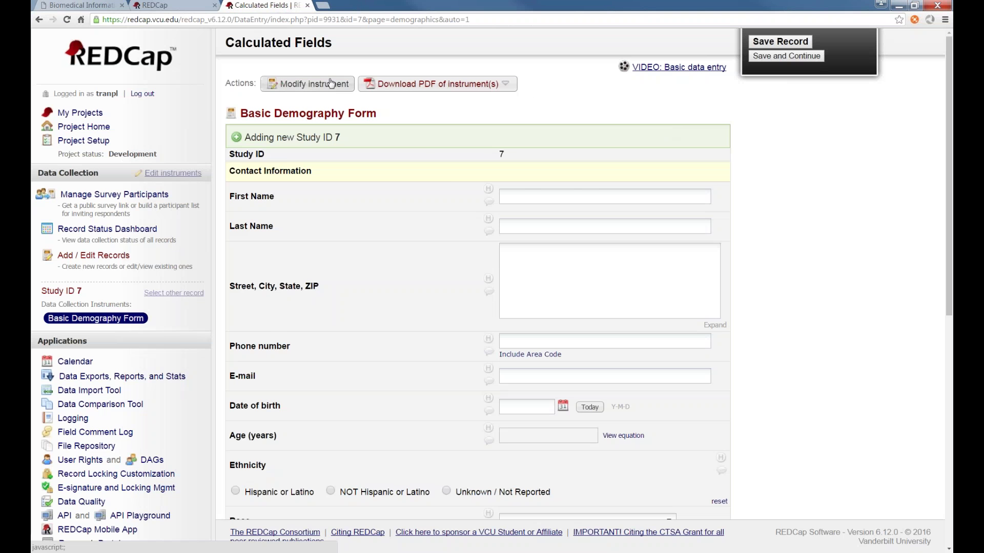
click(328, 83)
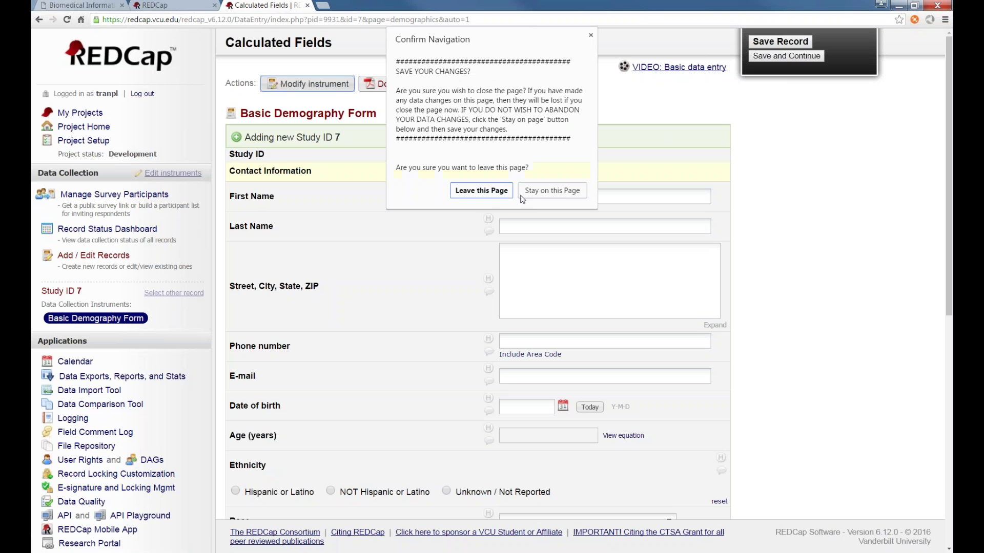
click(493, 190)
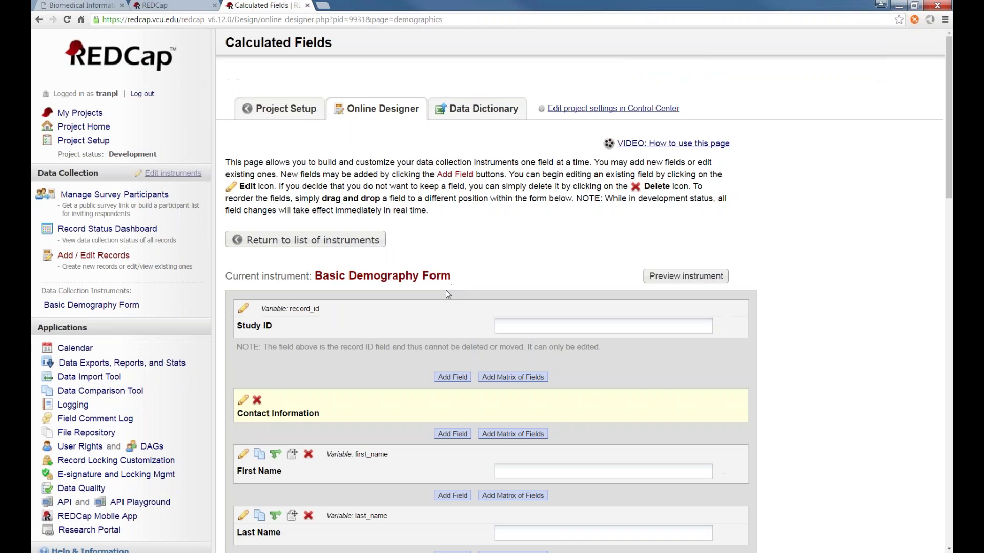
Replace the Test Sum field's calculation equation with sum(1,2) and save the field
scroll(446, 290, down, 20)
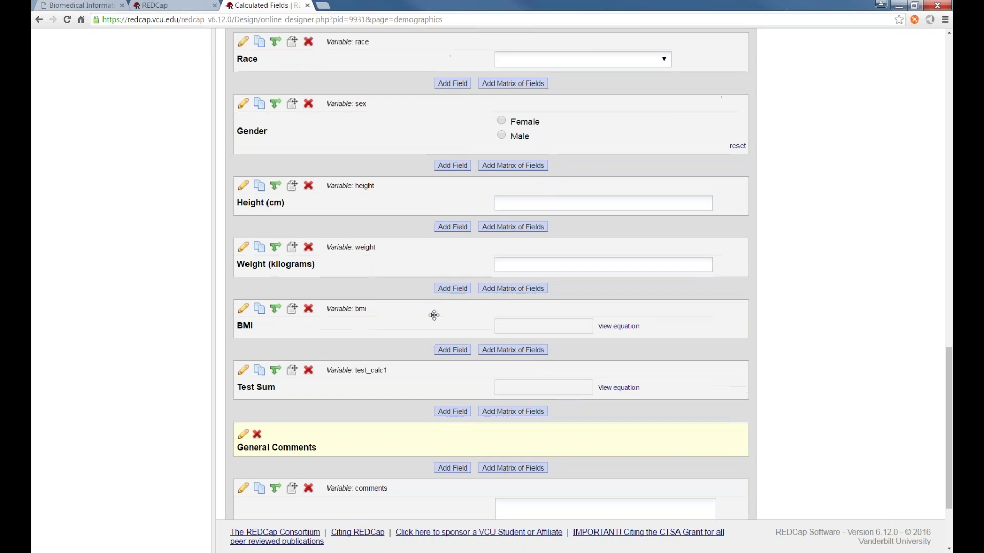
scroll(434, 315, down, 1)
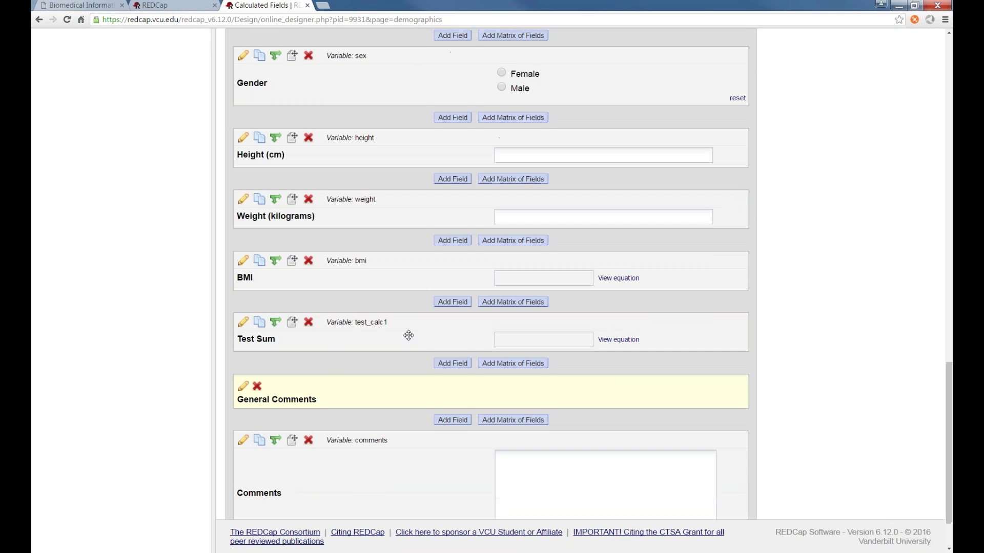
click(244, 322)
click(374, 321)
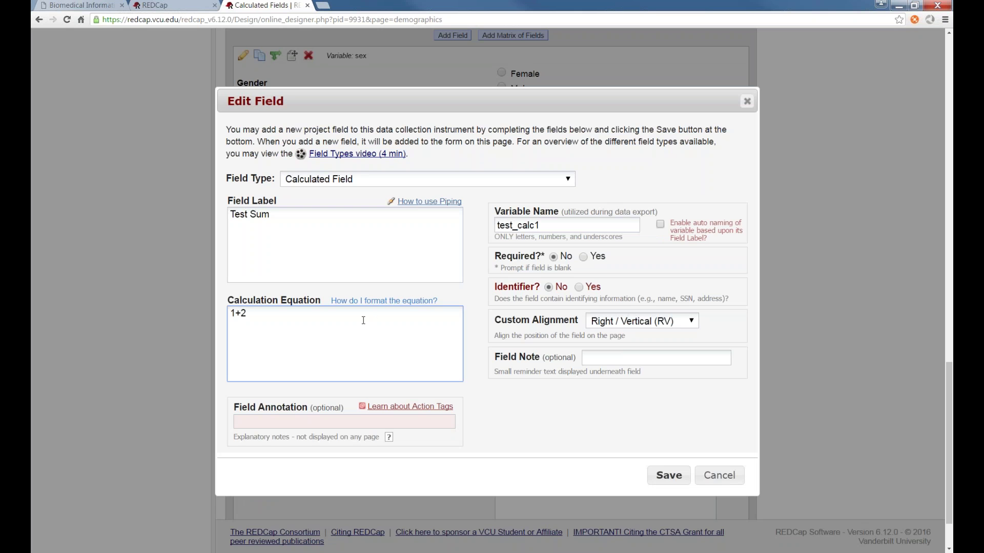
drag(346, 326, 187, 309)
text(sum(1,2))
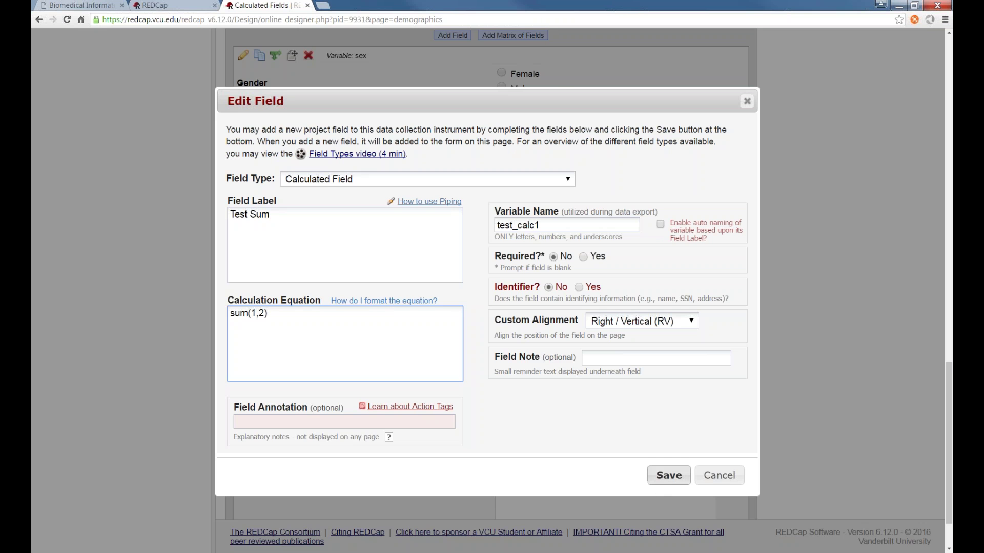
click(667, 476)
Start another new record in the Basic Demography Form and check the Test Sum value produced by the edited equation
scroll(492, 308, up, 10)
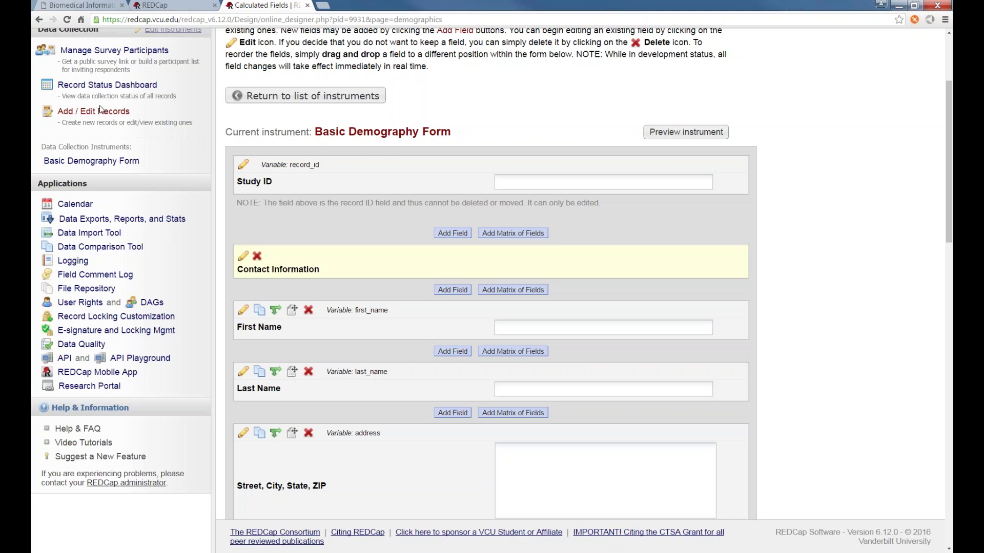
click(92, 109)
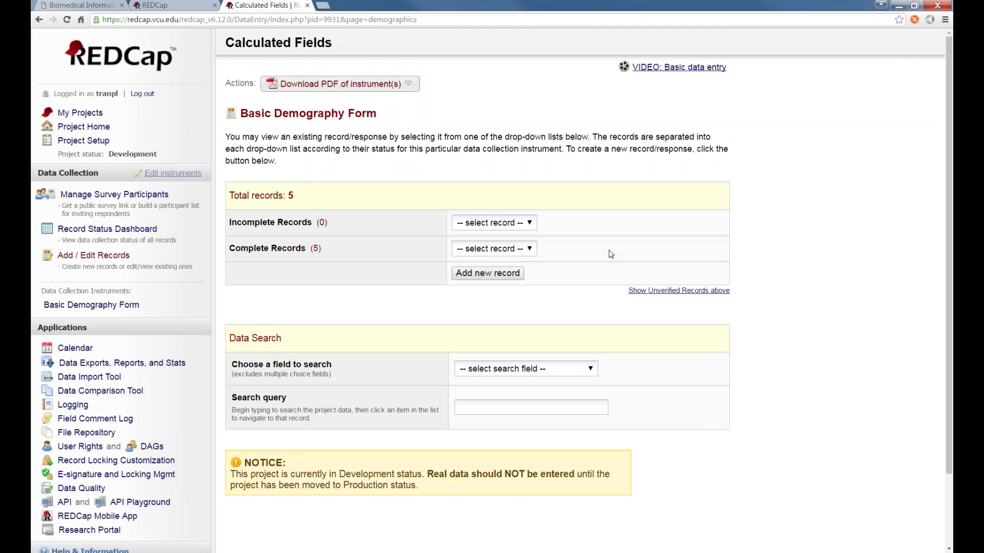
click(511, 277)
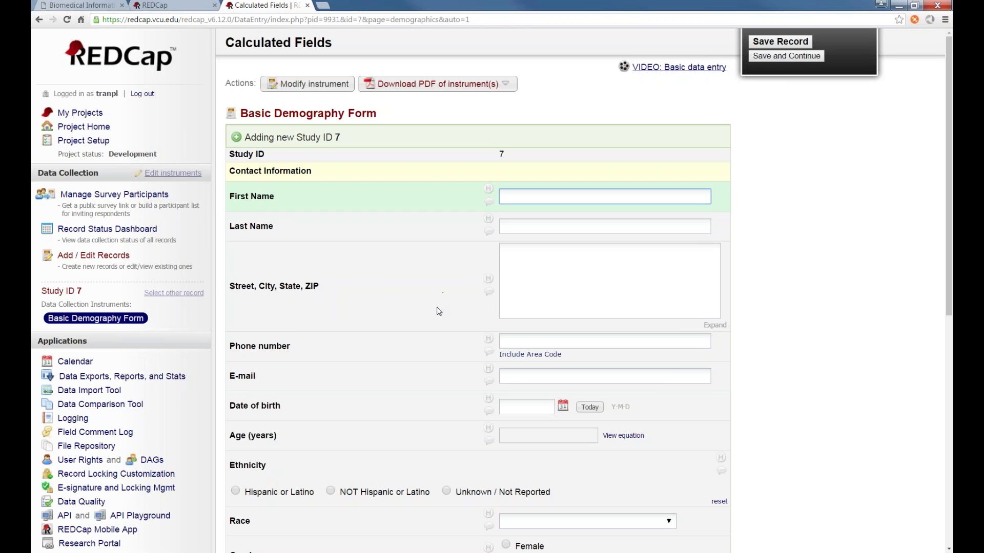
scroll(440, 309, down, 3)
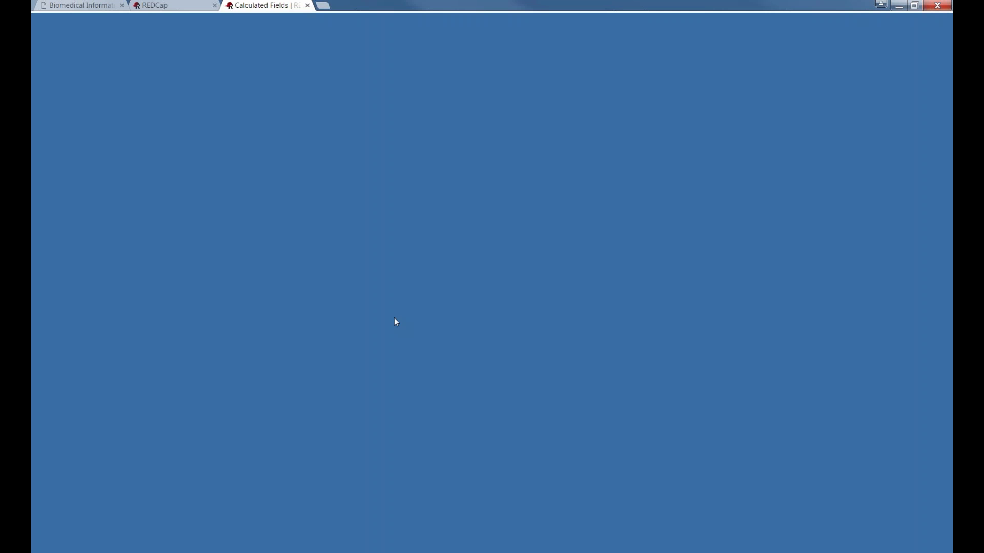
scroll(394, 322, down, 4)
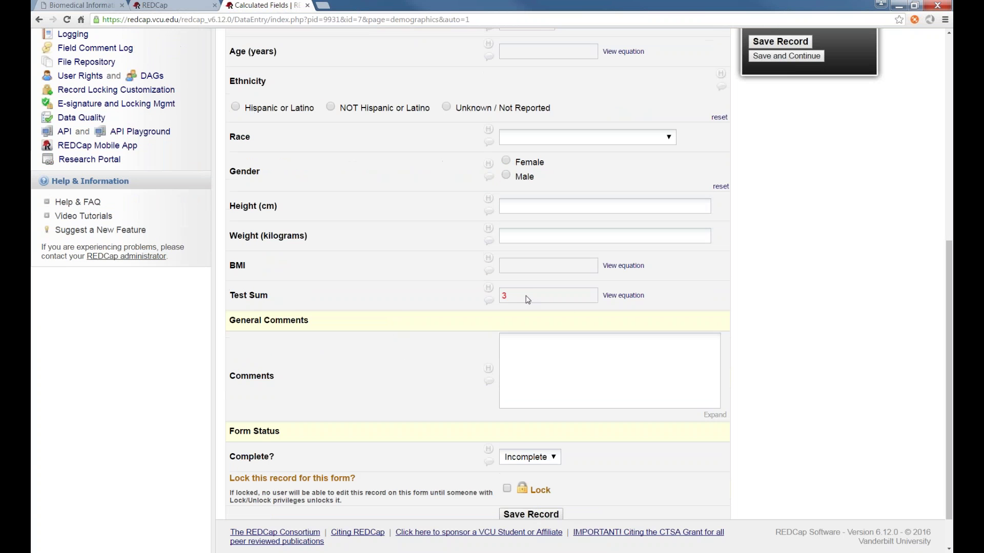
Inspect the edited equation of the Test Sum field in the record, then close it
click(624, 296)
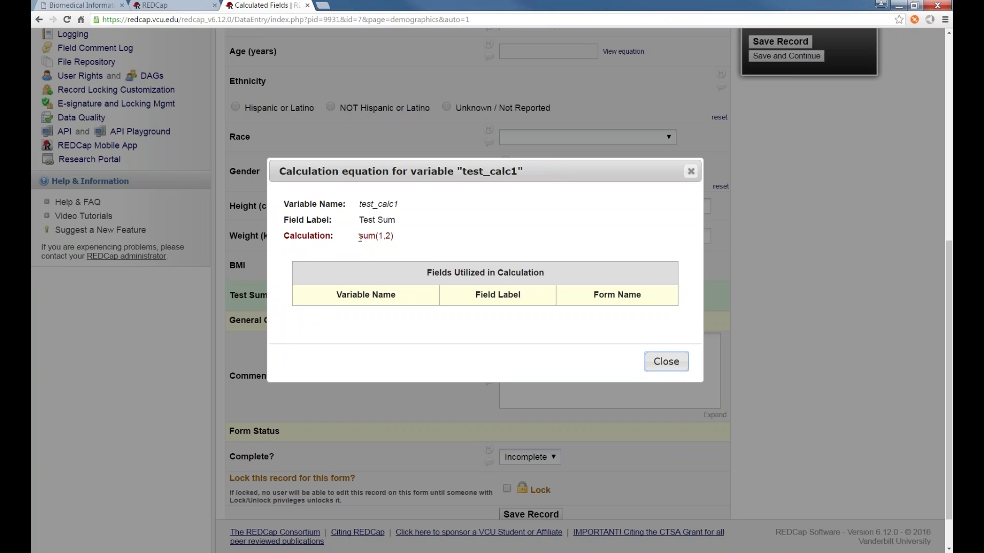
drag(360, 238, 397, 237)
click(381, 240)
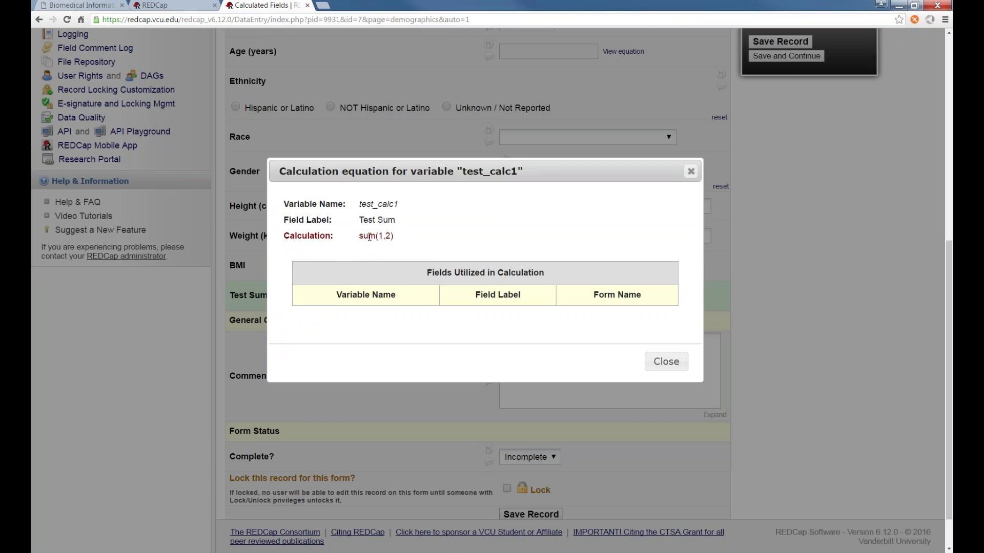
click(664, 366)
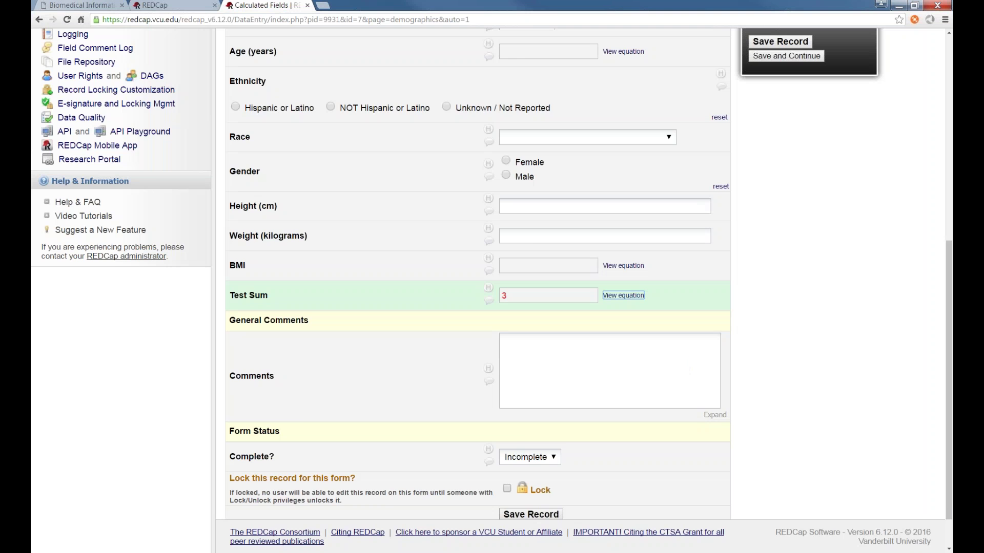
Return to the calculated fields help page and review the advanced functions, from standard deviation and median up to the rounding functions
click(164, 5)
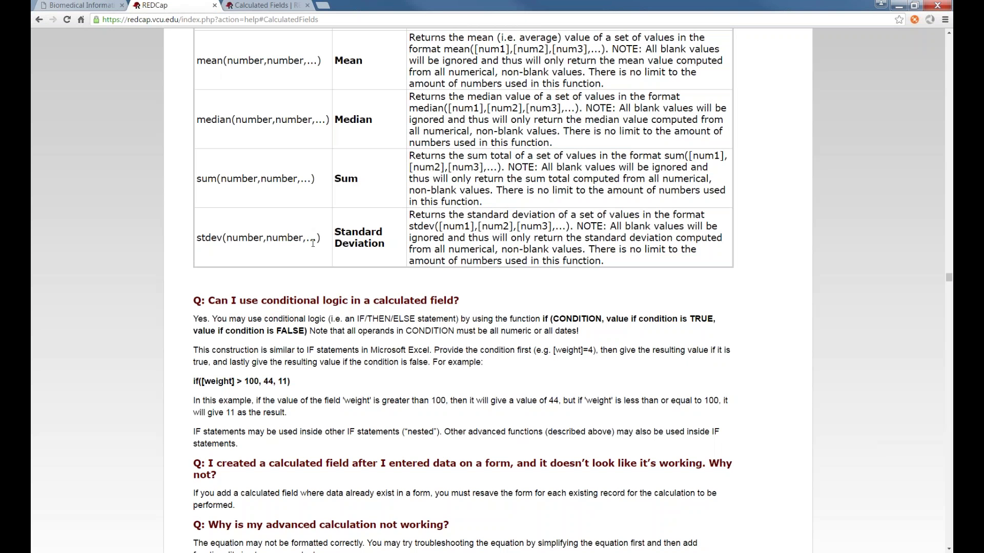
scroll(313, 243, up, 4)
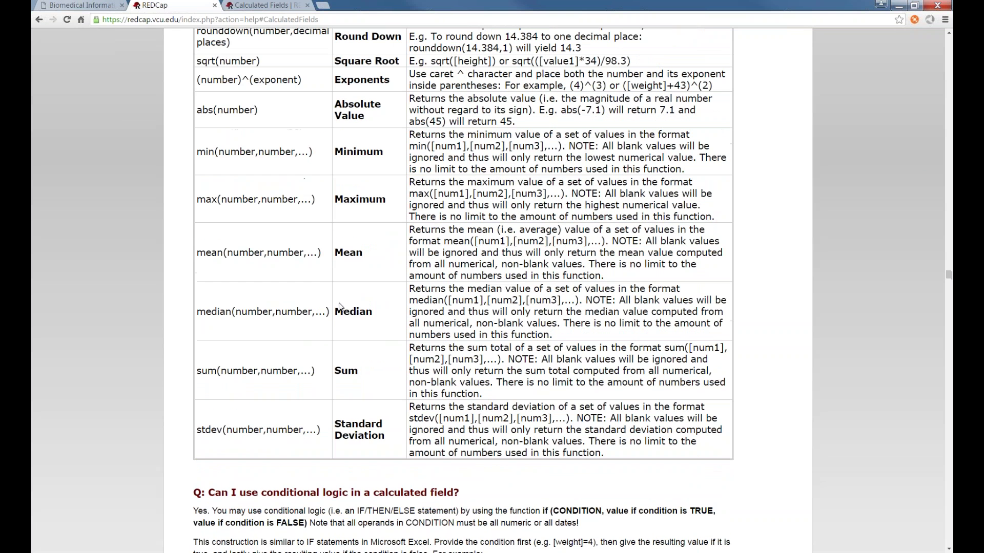
scroll(353, 166, up, 1)
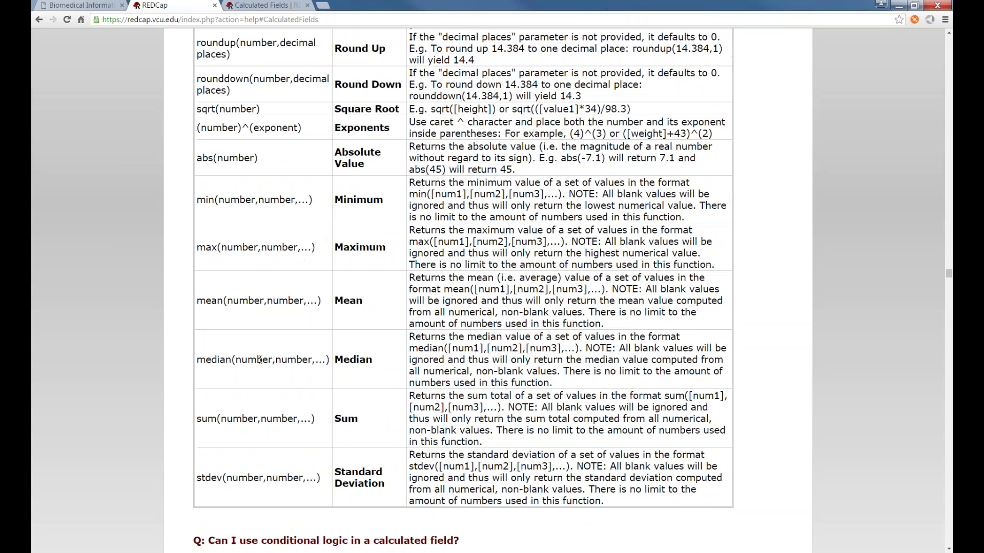
scroll(315, 318, up, 1)
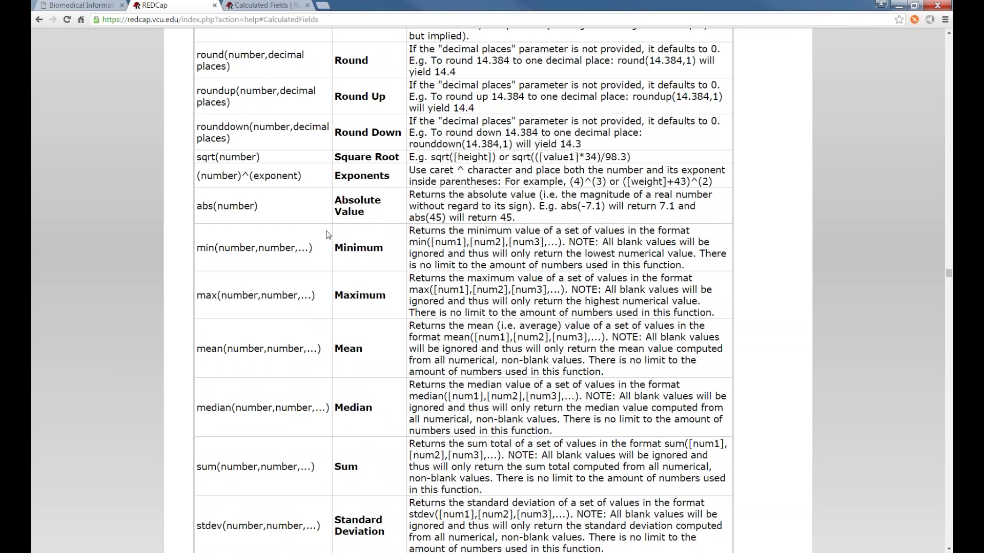
scroll(328, 237, up, 2)
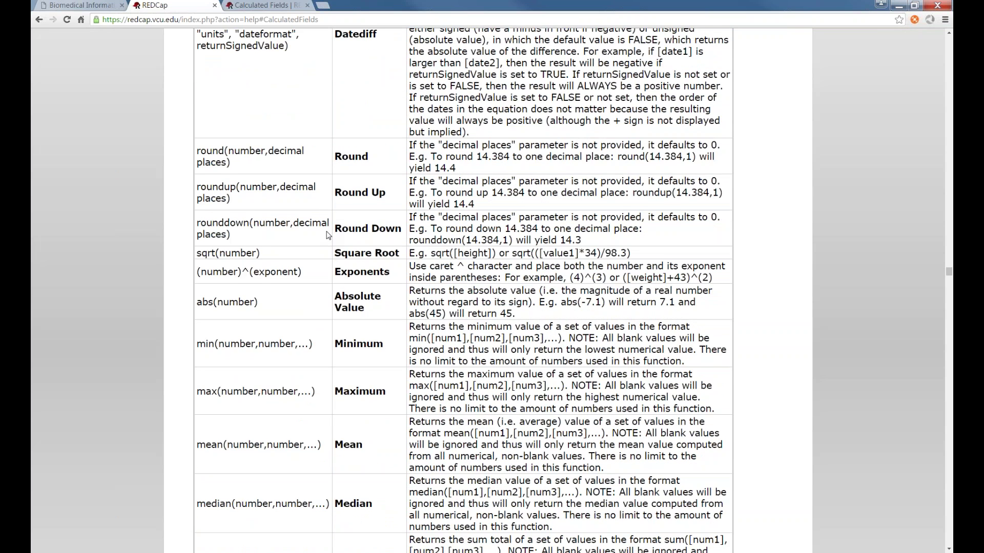
Review the datediff and conditional entries in the help table, and inspect the Age (years) field's equation in the record
scroll(328, 237, up, 2)
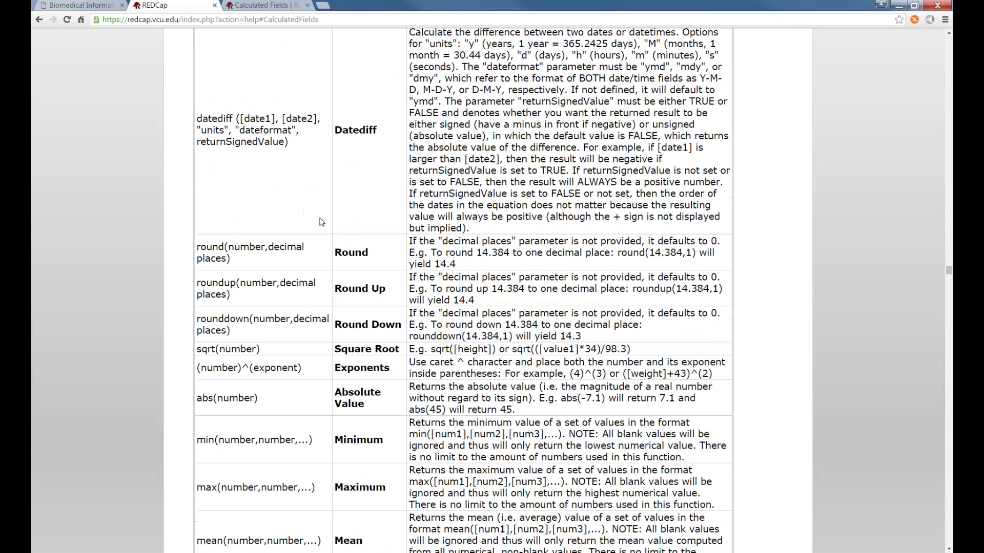
scroll(321, 221, up, 2)
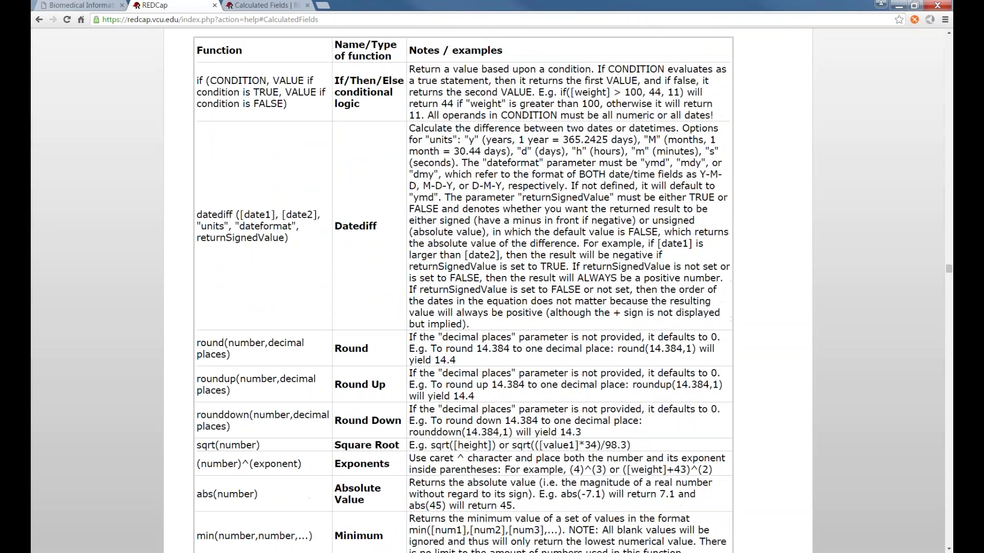
scroll(321, 222, up, 1)
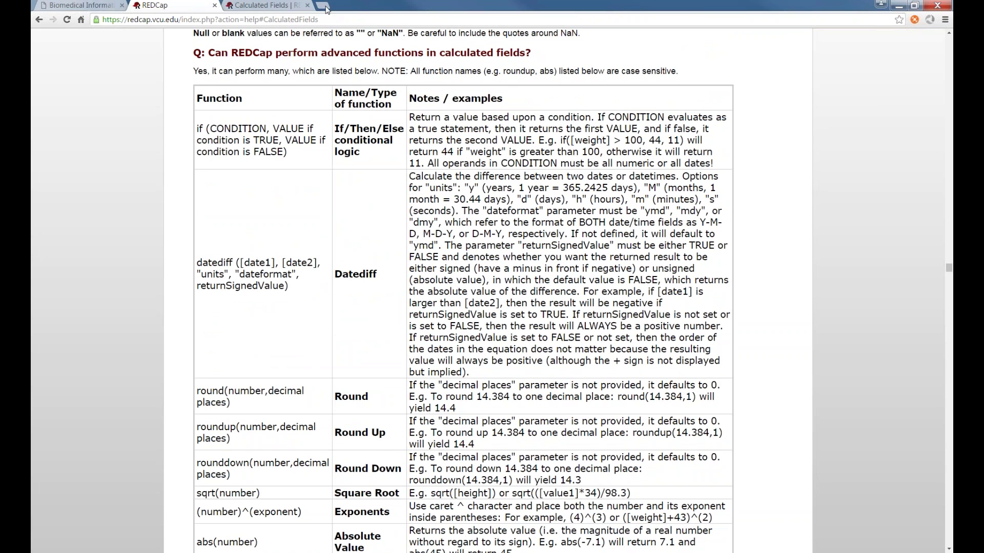
click(274, 6)
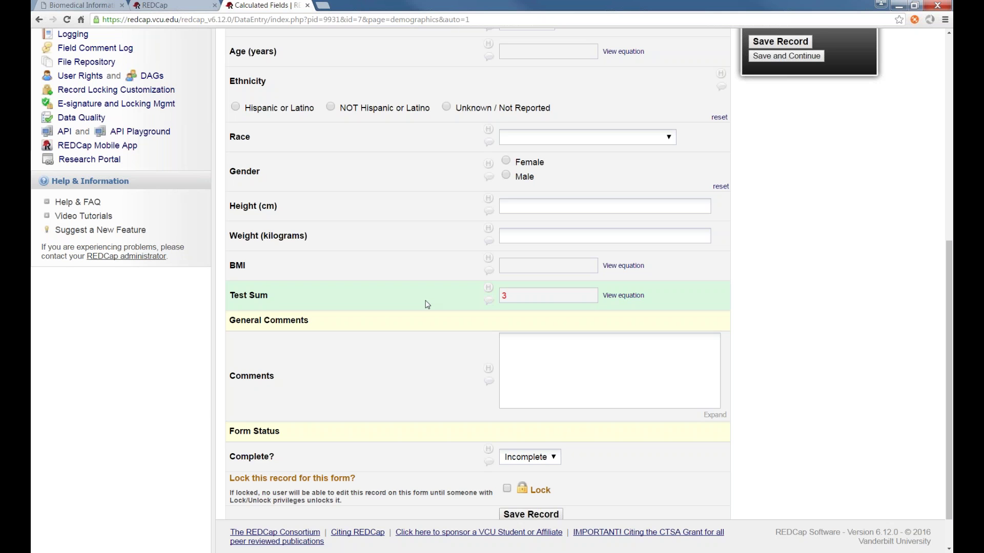
scroll(425, 300, up, 3)
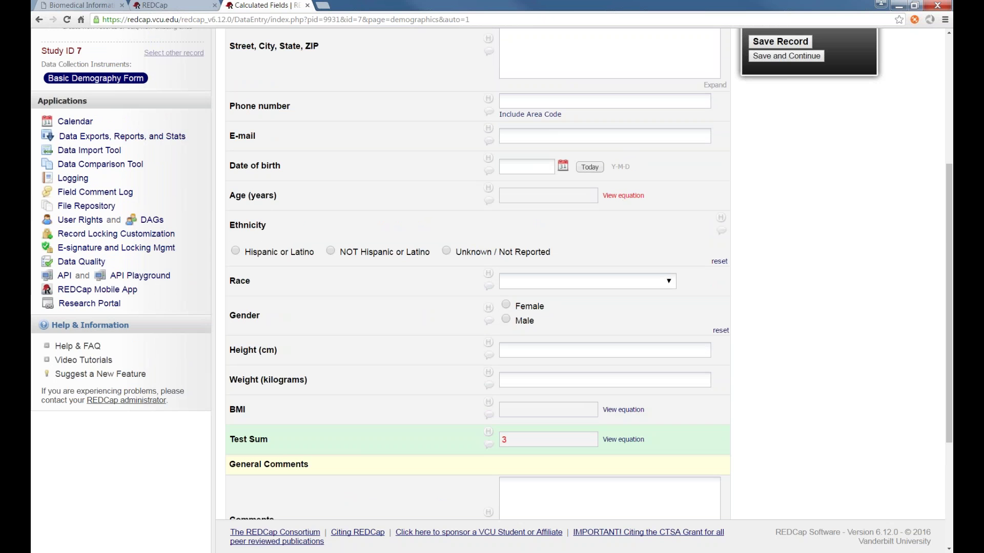
click(626, 196)
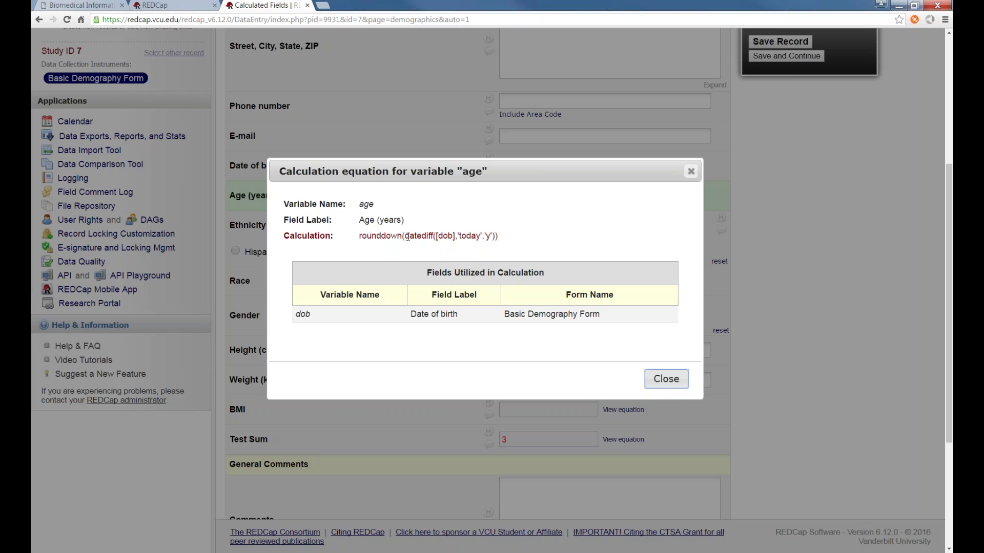
click(406, 236)
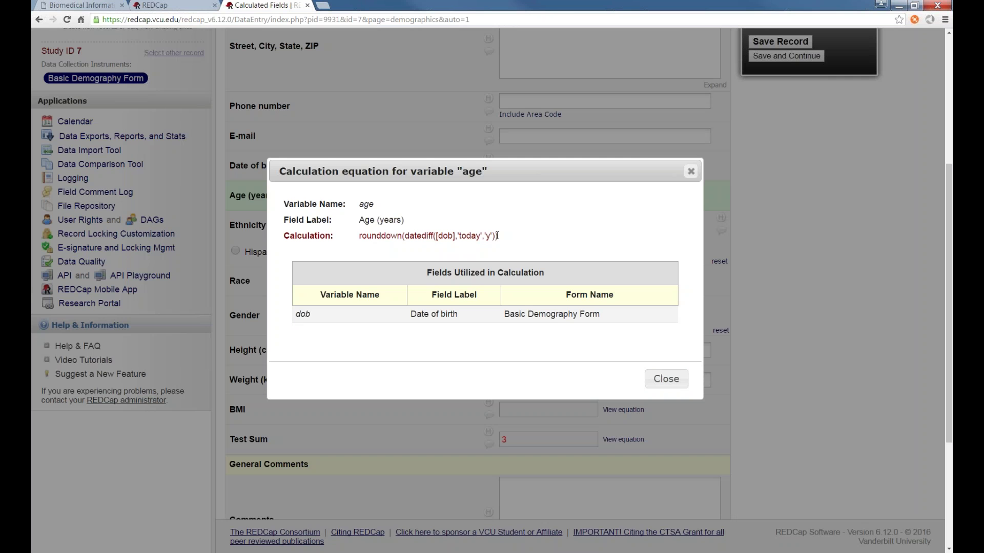
drag(402, 236, 358, 235)
Look up the rounddown function and its decimal places example on the help page, and close the record's age equation
click(183, 7)
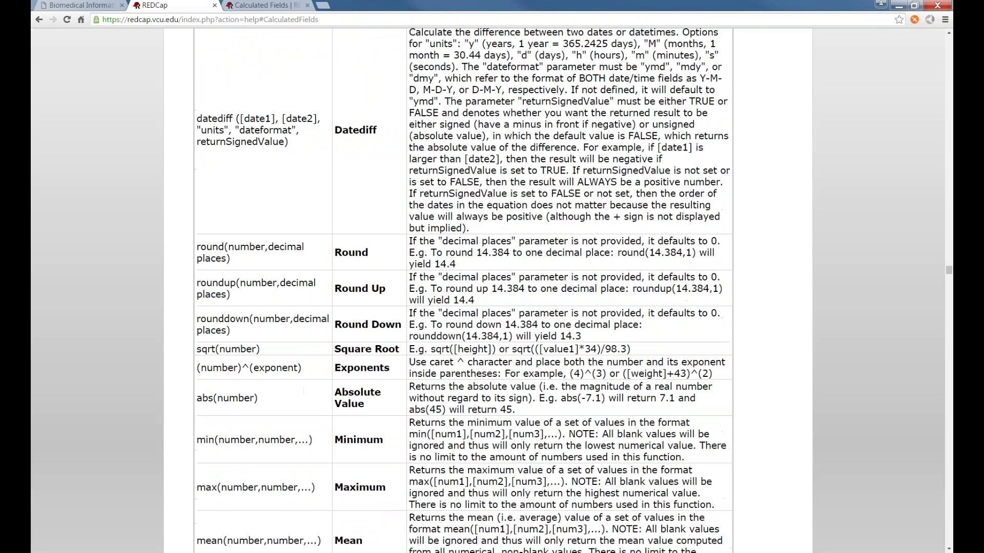
scroll(351, 318, down, 2)
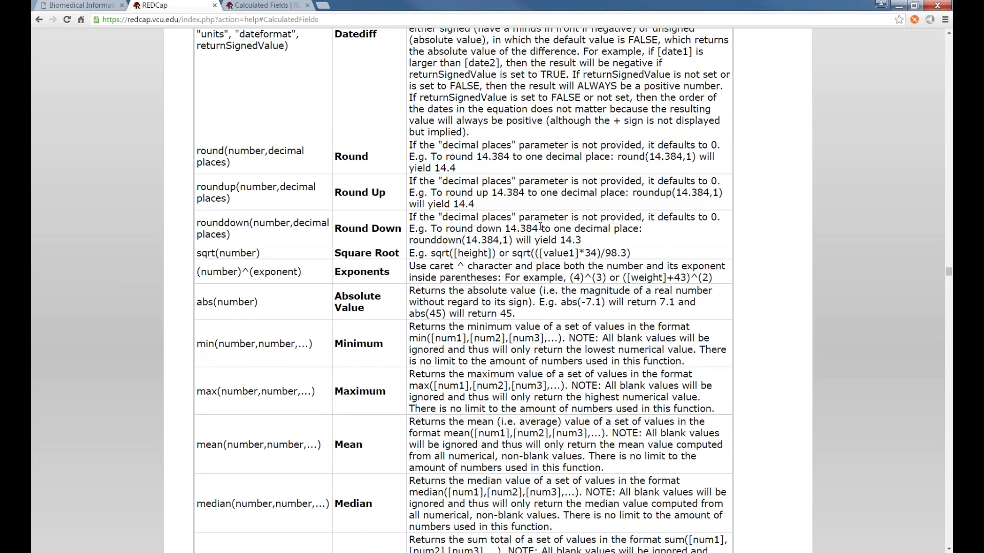
drag(582, 243, 575, 240)
click(585, 242)
click(267, 5)
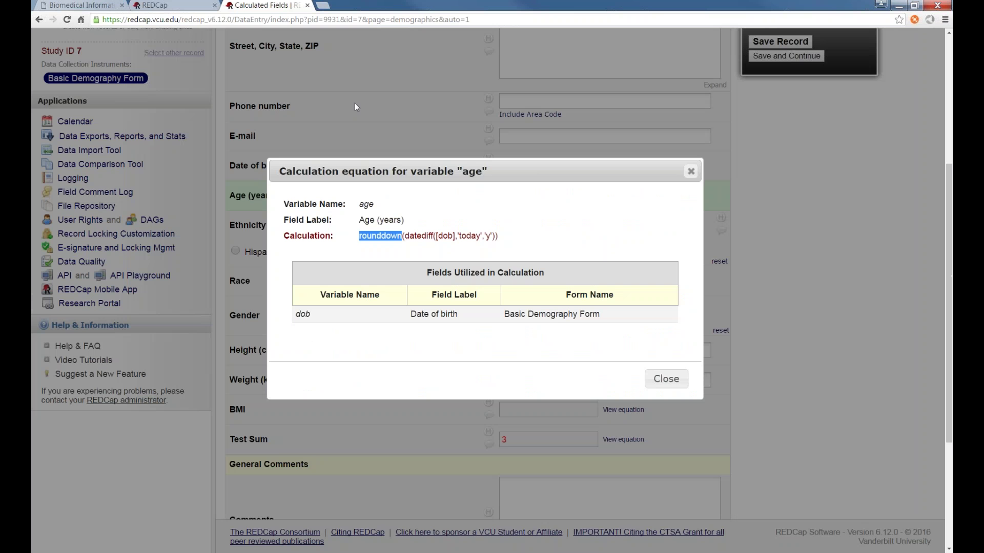
click(665, 378)
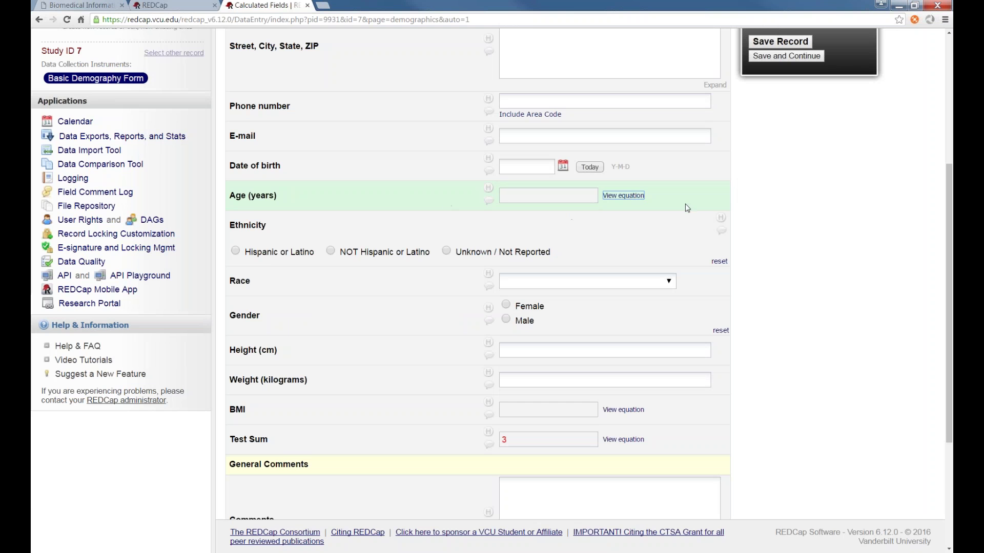
Switch the Basic Demography Form from data entry to instrument modification and open the Age (years) field for editing
click(746, 209)
scroll(741, 209, up, 5)
scroll(738, 208, up, 2)
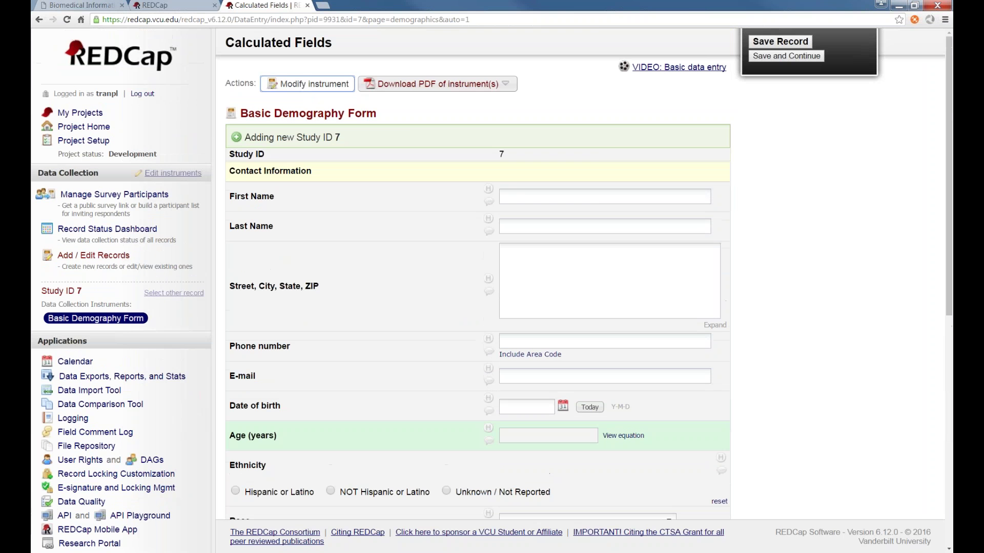
click(308, 84)
click(470, 251)
scroll(399, 301, down, 9)
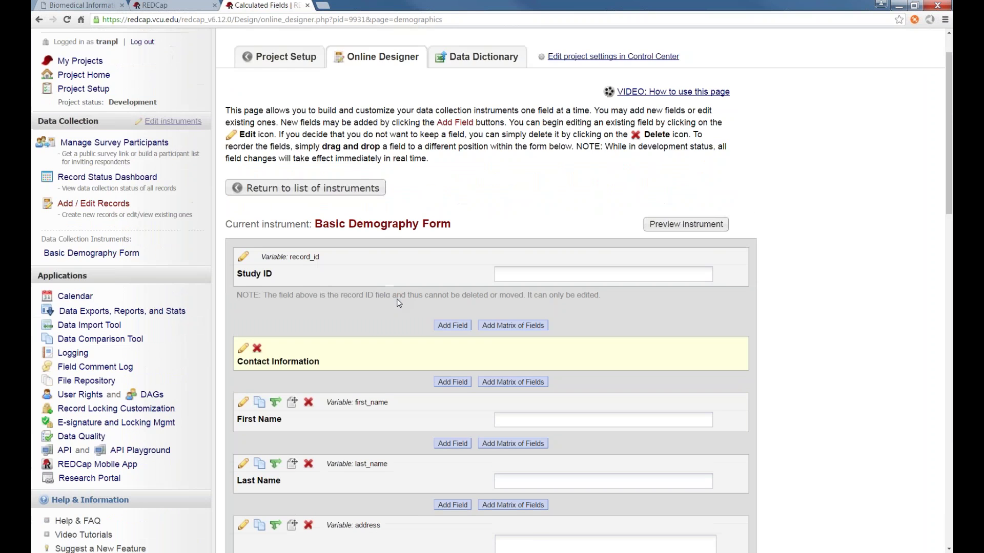
scroll(491, 277, down, 3)
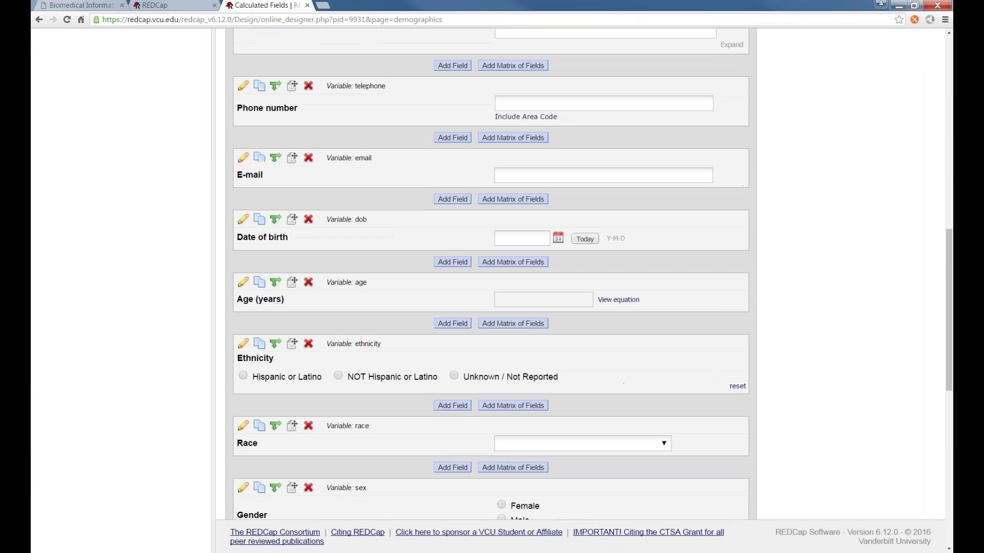
click(244, 285)
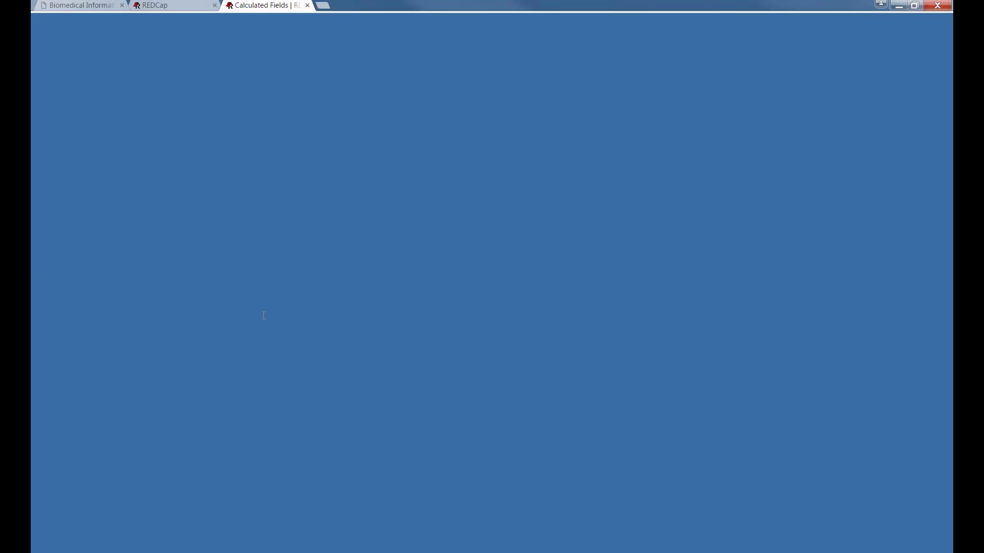
Remove the rounddown wrapper from the age equation, leaving datediff([dob],'today','y')
double_click(262, 314)
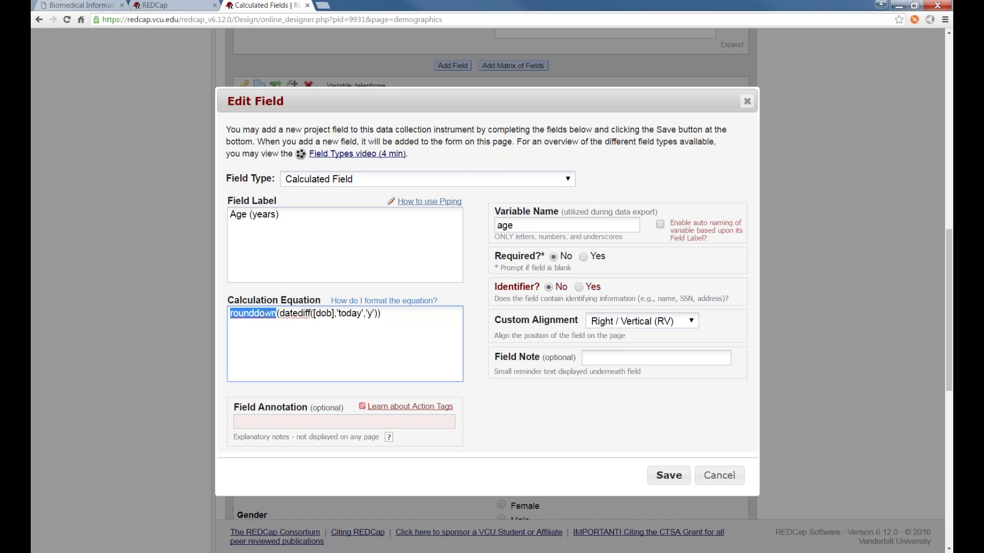
click(297, 318)
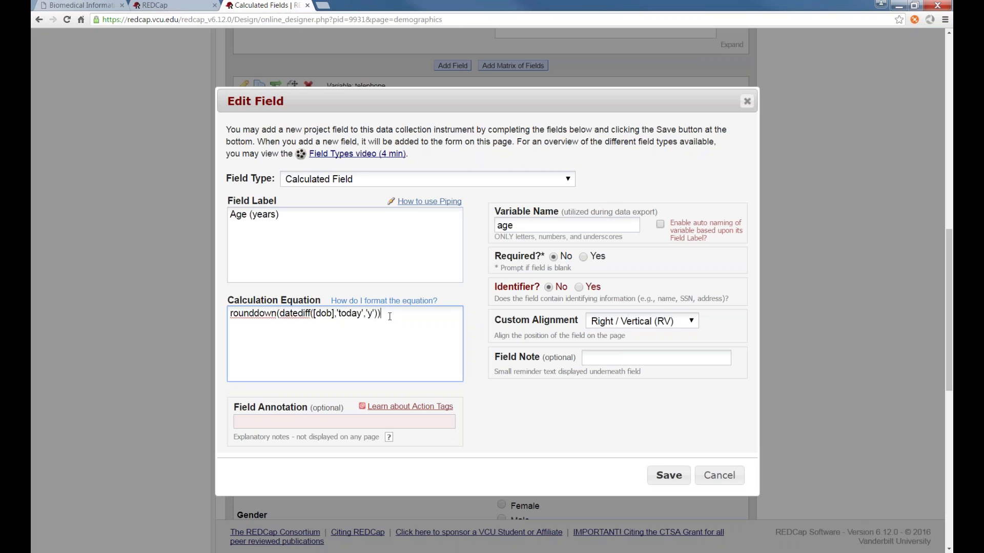
double_click(285, 316)
click(308, 317)
drag(282, 313, 379, 313)
key(ctrl+c)
key(ctrl+a)
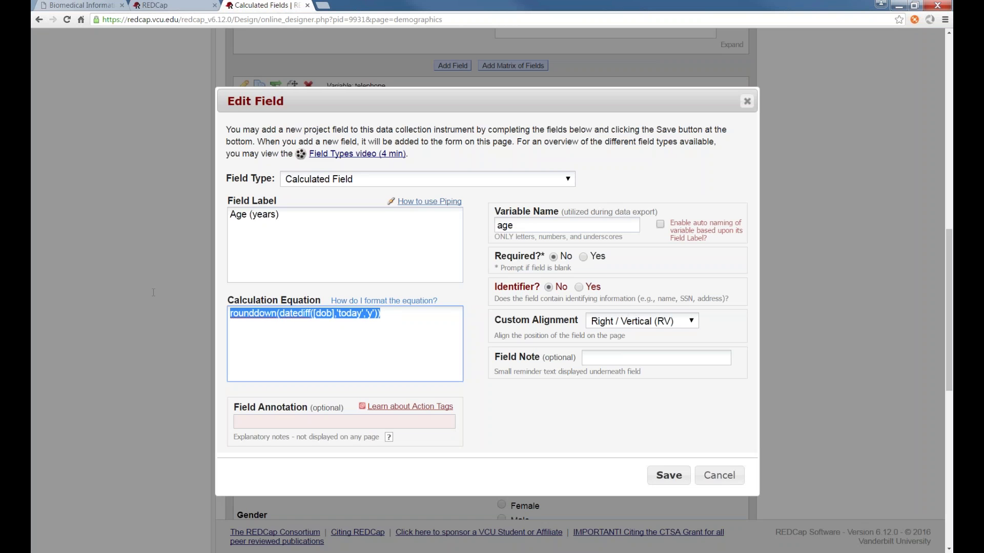
key(ctrl+v)
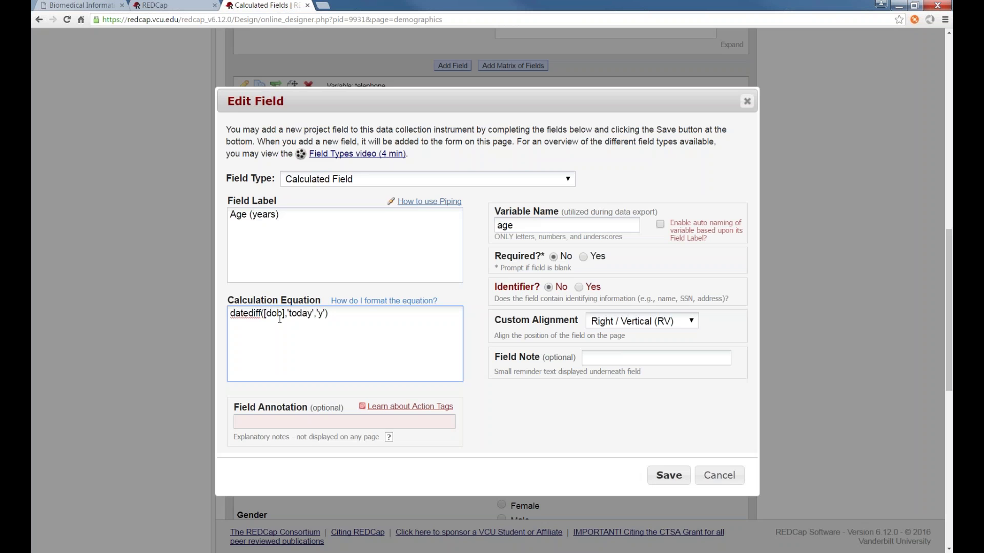
Reposition the field editor to reveal the Date of birth field and its variable name on the form, then restore the equation to view
scroll(280, 319, up, 2)
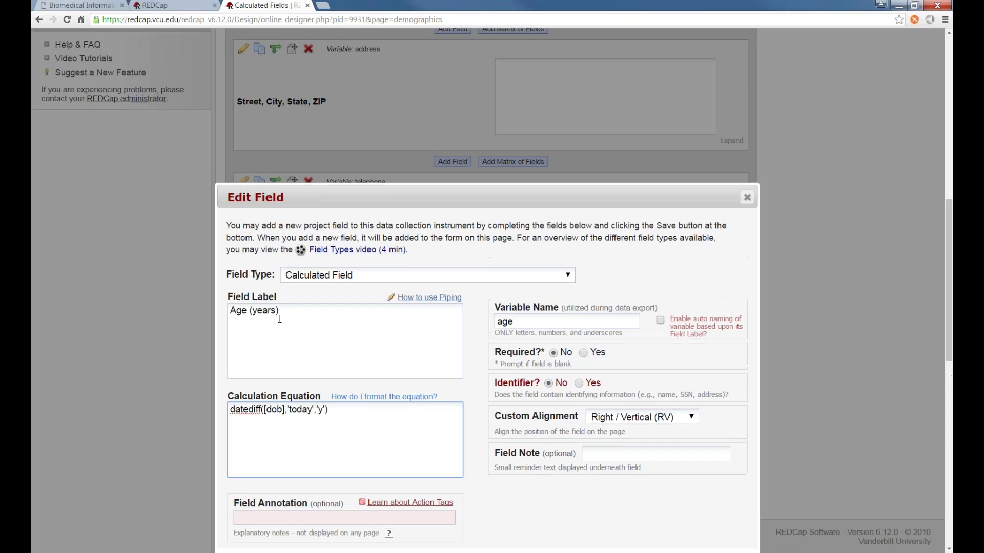
drag(441, 197, 439, 337)
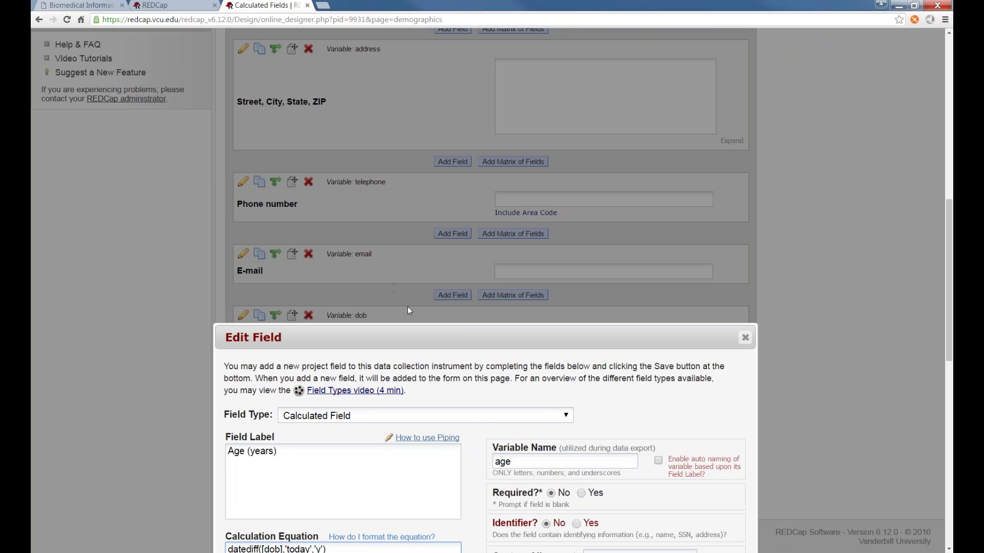
scroll(407, 307, down, 2)
drag(455, 251, 453, 310)
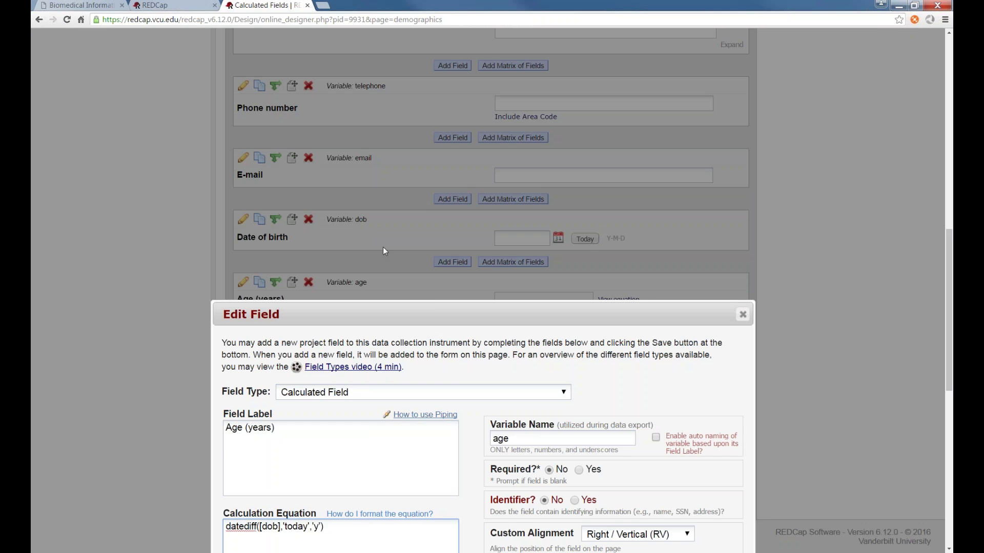
drag(439, 315, 458, 210)
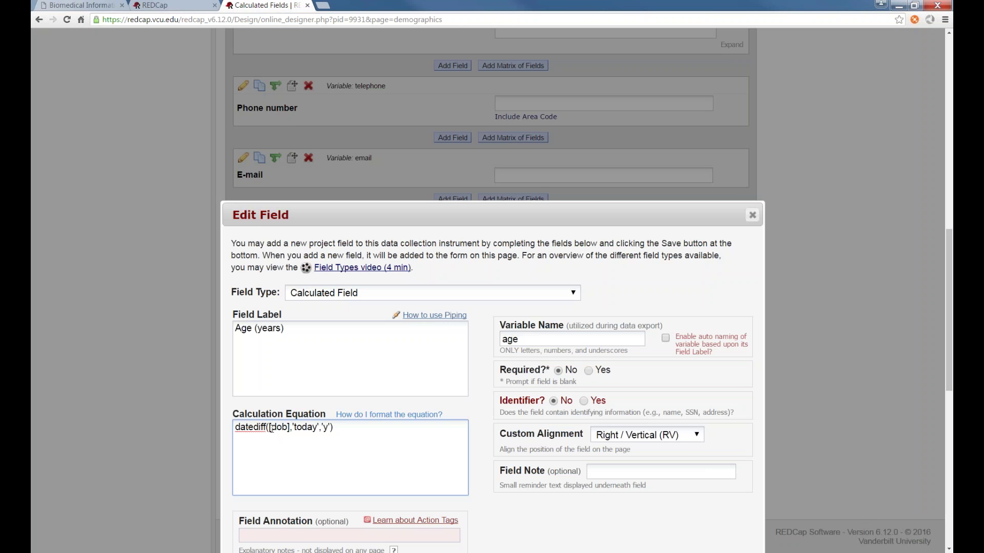
Examine the dob, today and y arguments of the datediff equation in the Age (years) field
drag(270, 428, 291, 428)
click(293, 429)
scroll(302, 427, down, 1)
double_click(310, 382)
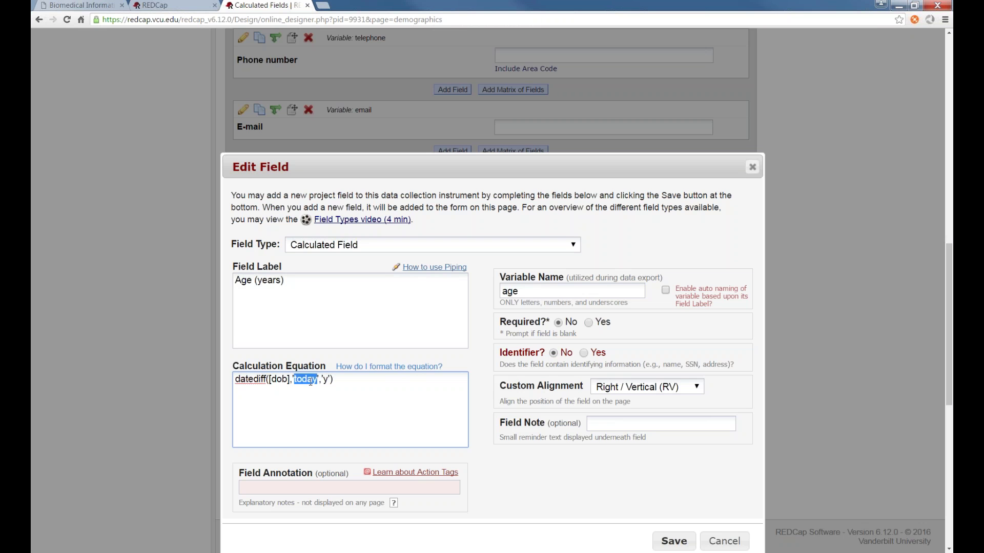
click(486, 354)
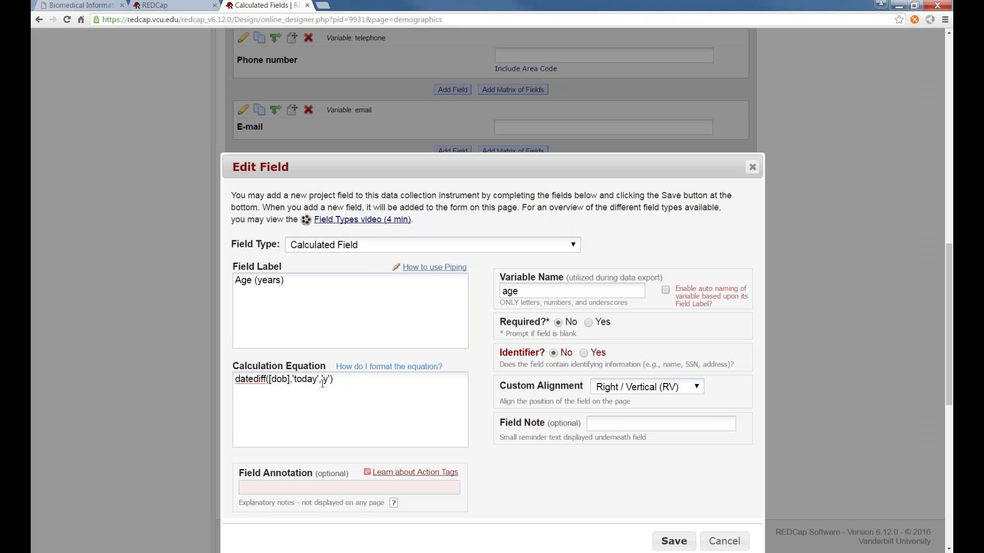
click(321, 381)
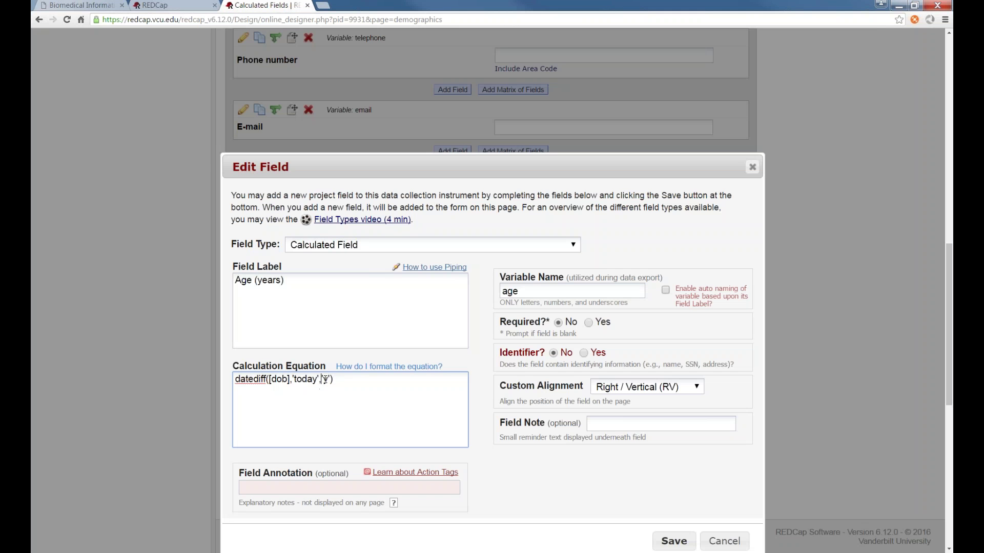
double_click(325, 380)
click(327, 380)
Save the Age (years) field with its edited equation and dismiss the calculation change notice
scroll(345, 385, down, 4)
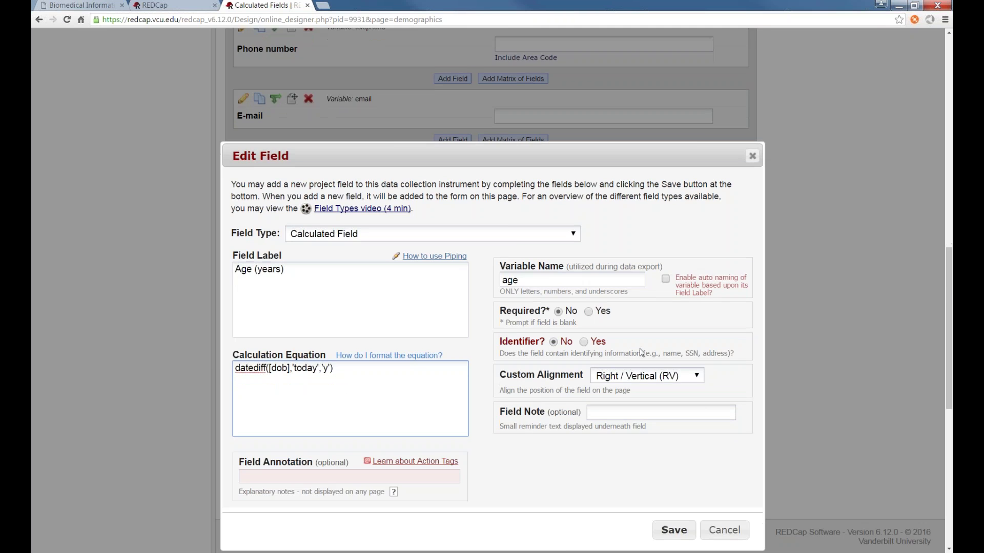
click(674, 349)
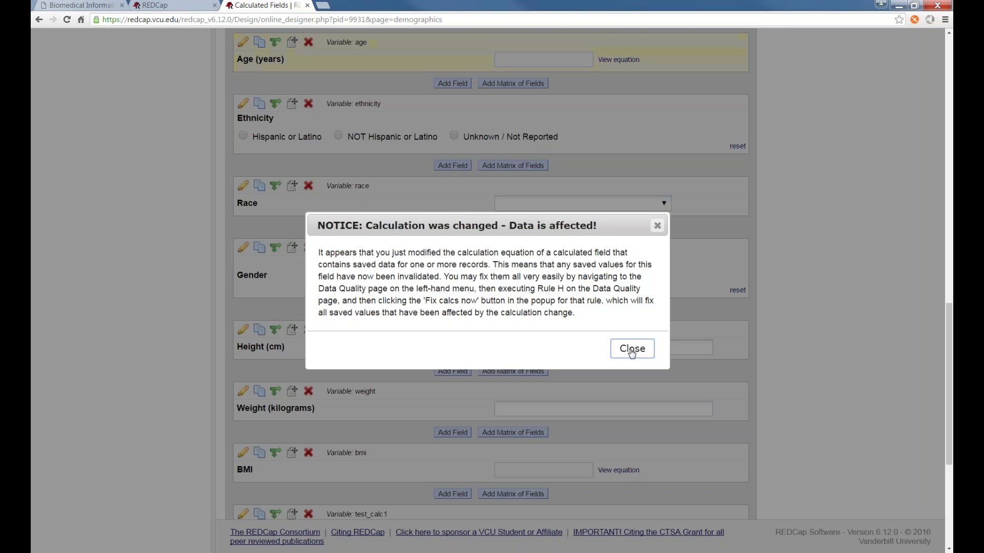
click(632, 350)
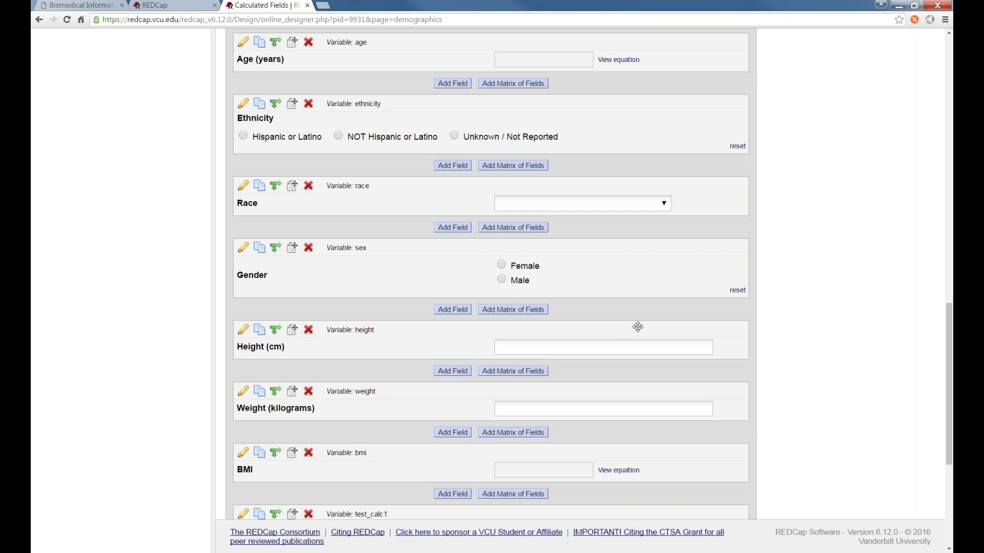
Start a new record in the Basic Demography Form
scroll(641, 328, up, 2)
scroll(662, 355, up, 12)
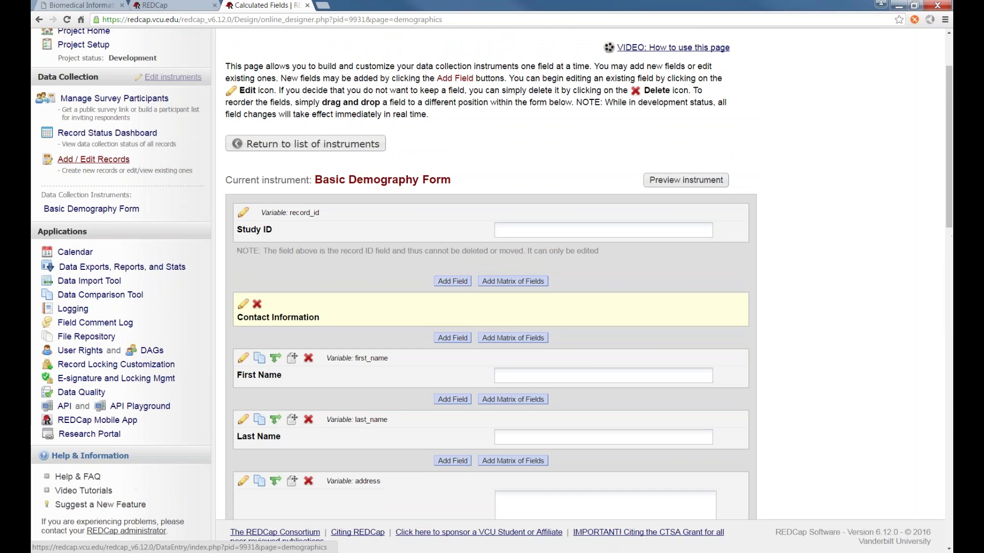
click(123, 163)
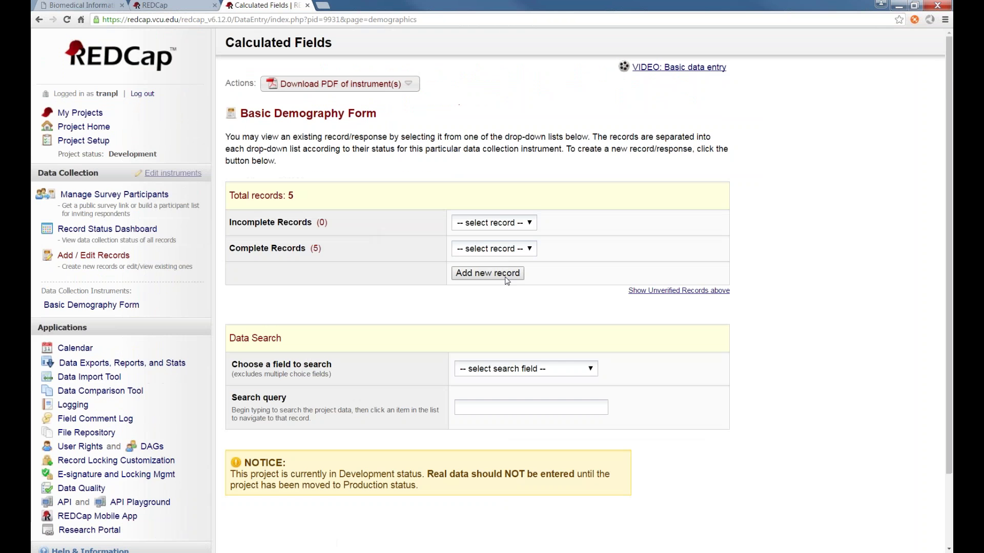
click(487, 273)
scroll(590, 333, down, 1)
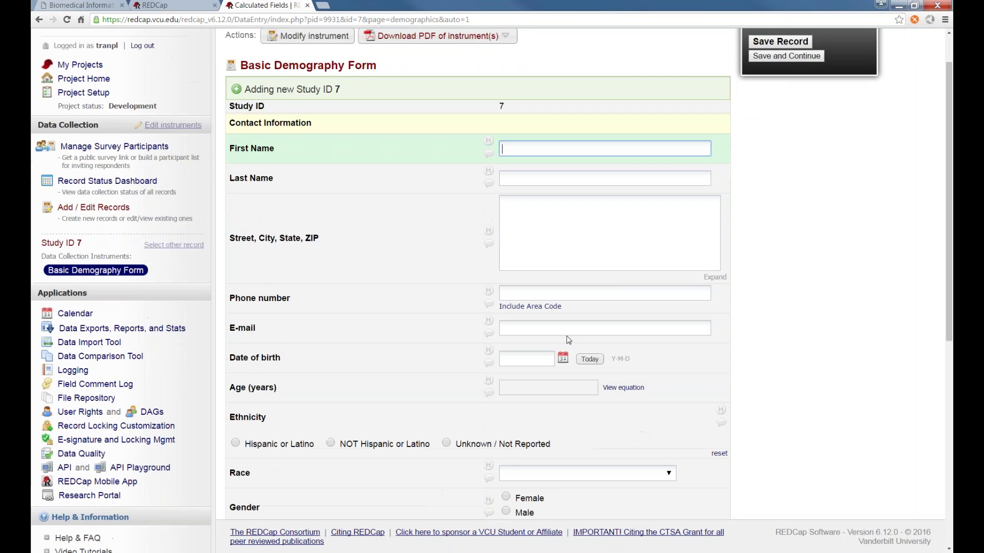
Fill in the new record's date of birth with the calendar picker to test the Age (years) calculation
click(563, 360)
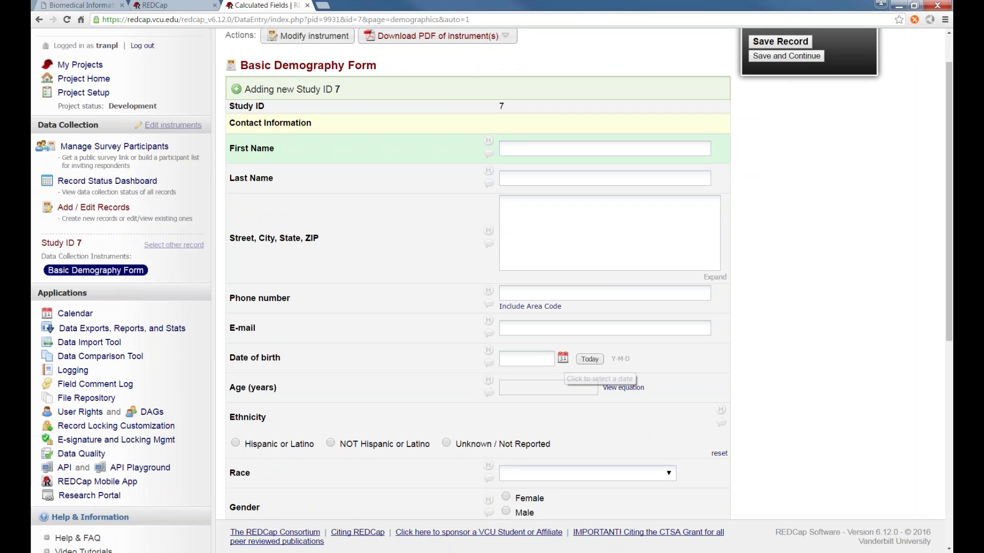
click(608, 379)
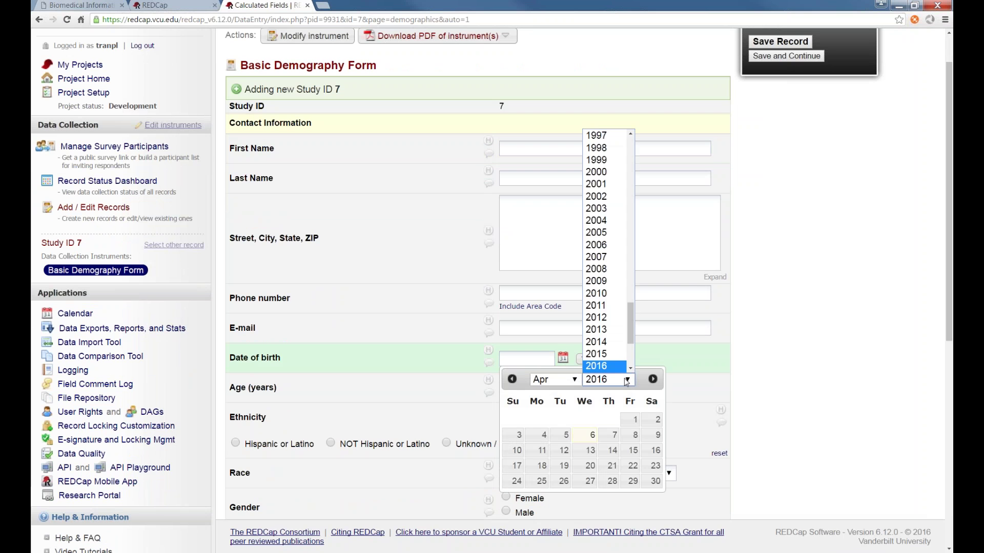
click(630, 234)
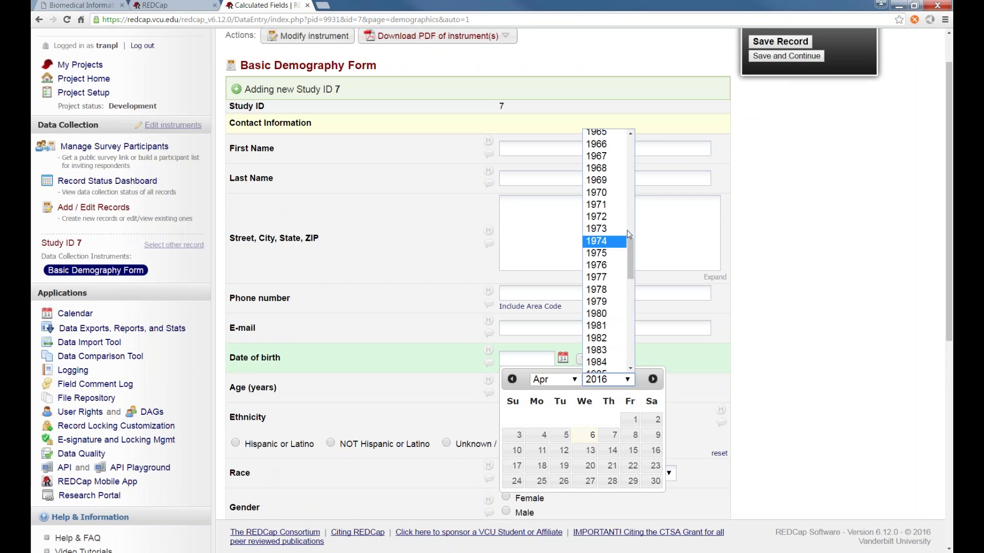
click(599, 290)
click(591, 450)
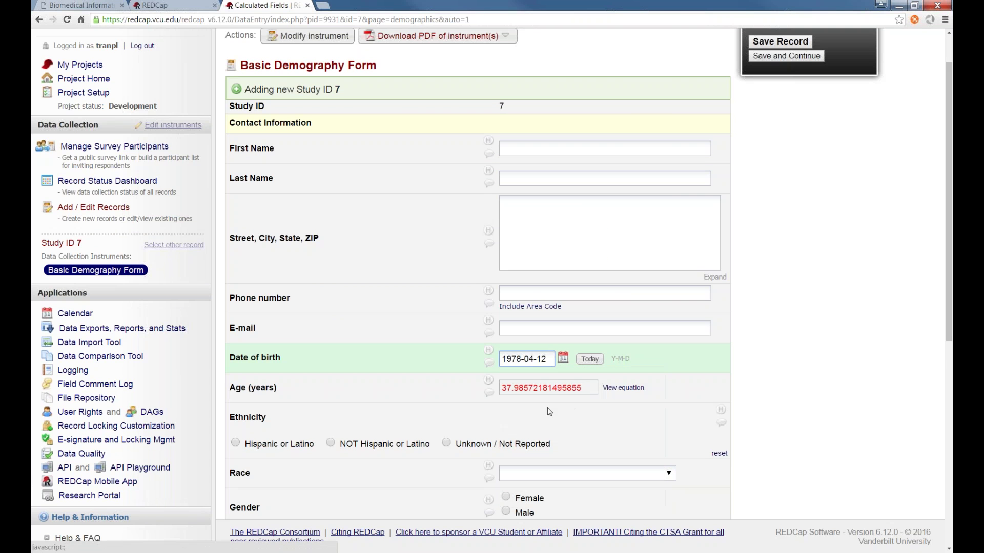
View the calculation equation behind the Age (years) field, examine its datediff expression, and close the equation window
scroll(478, 381, down, 2)
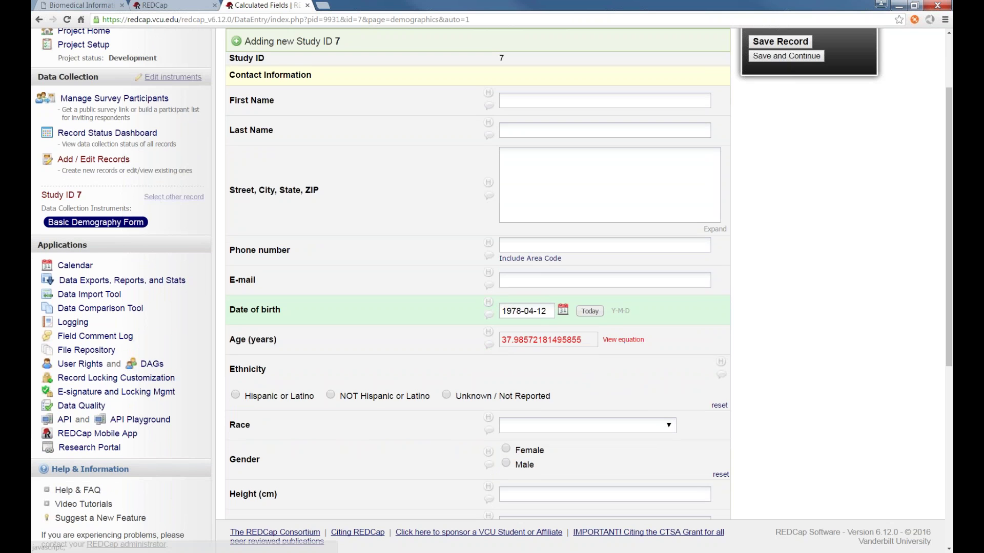
click(623, 340)
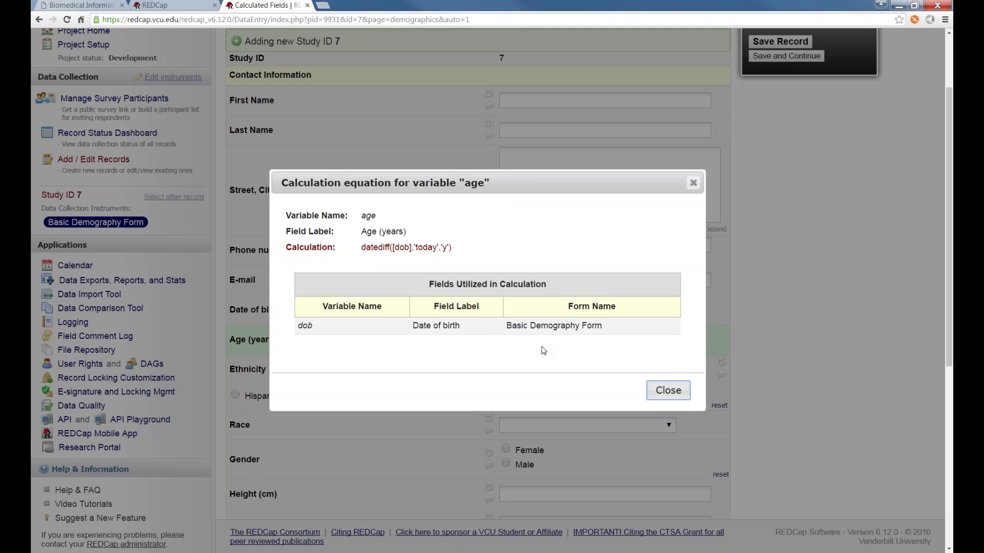
click(364, 248)
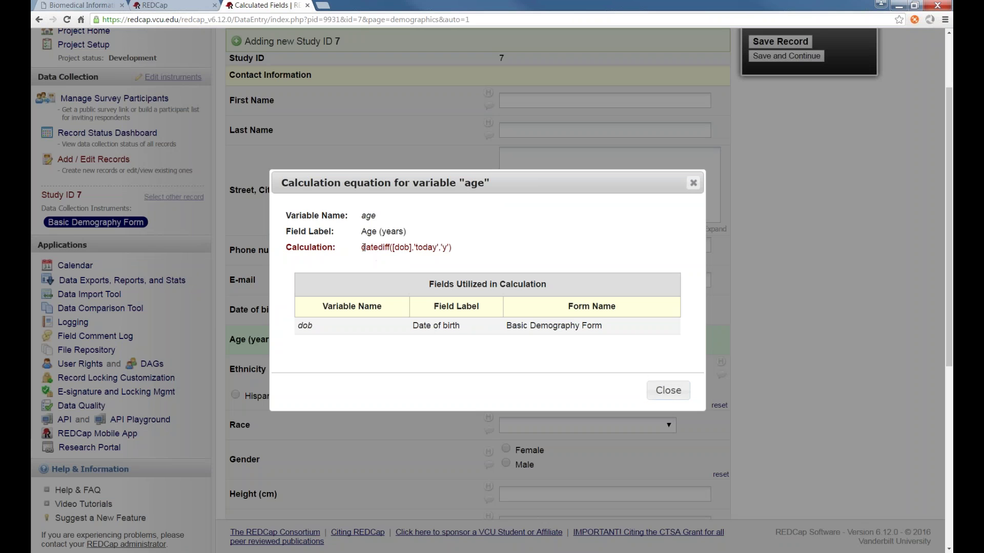
drag(363, 248, 453, 248)
click(468, 248)
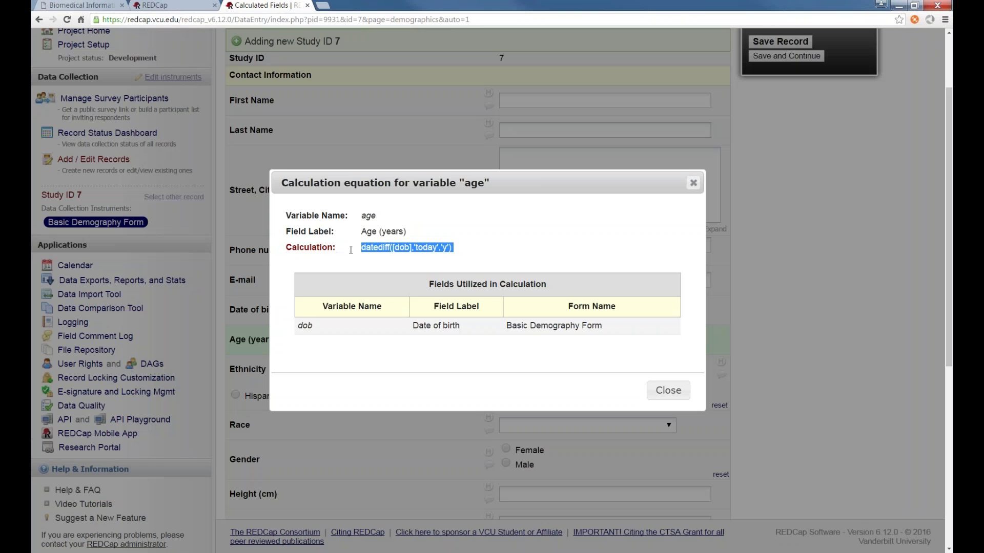
drag(361, 248, 372, 248)
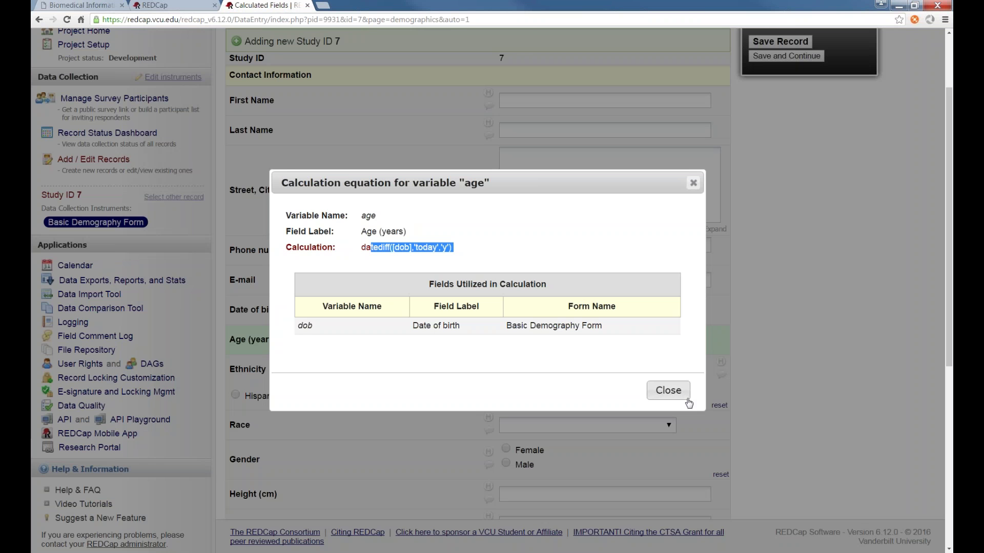
click(670, 392)
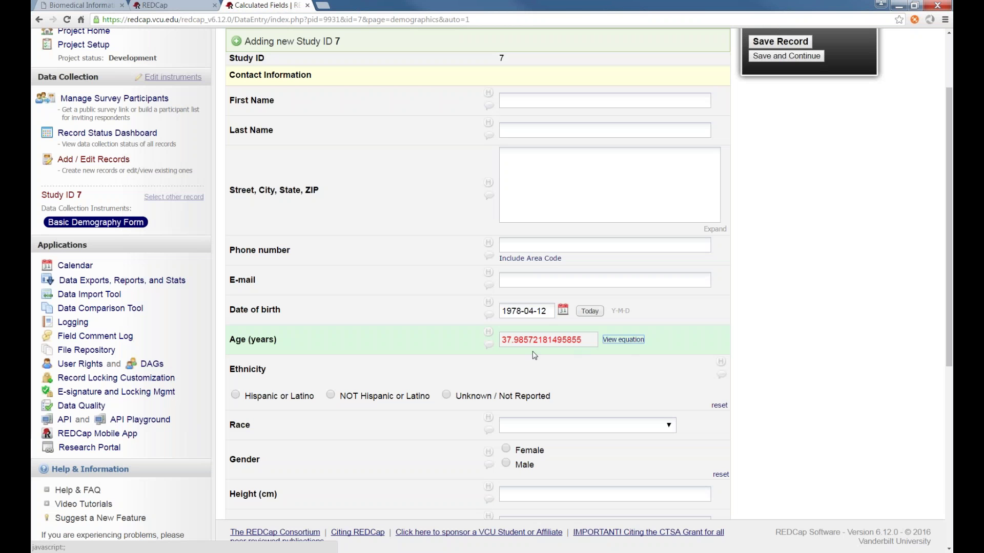
Leave the unsaved record and return to modifying the Basic Demography Form instrument
scroll(470, 309, up, 2)
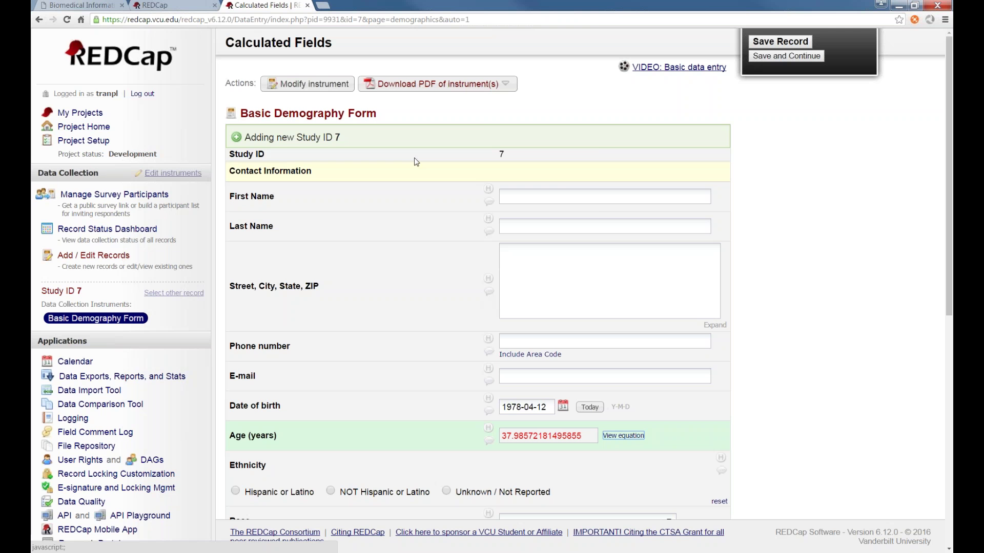
click(307, 84)
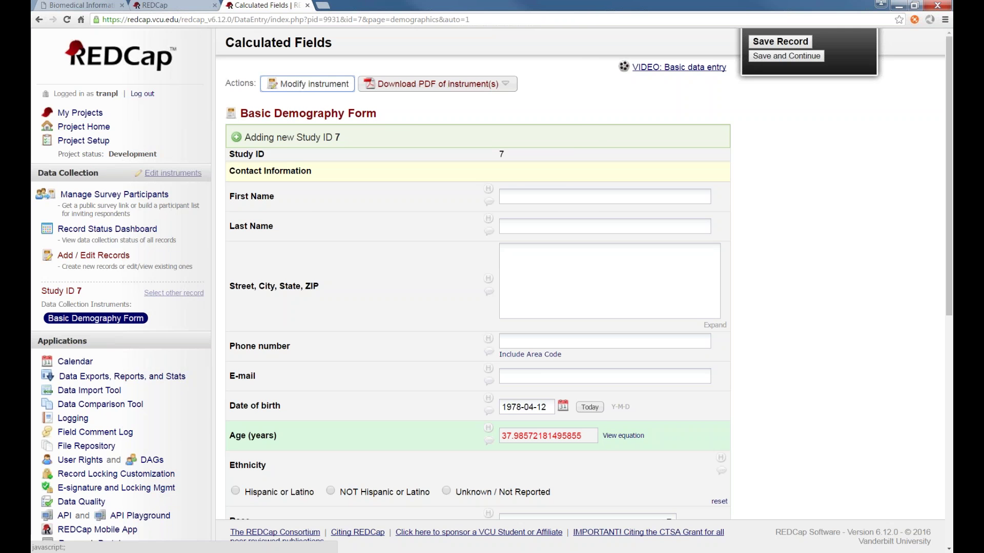
click(488, 192)
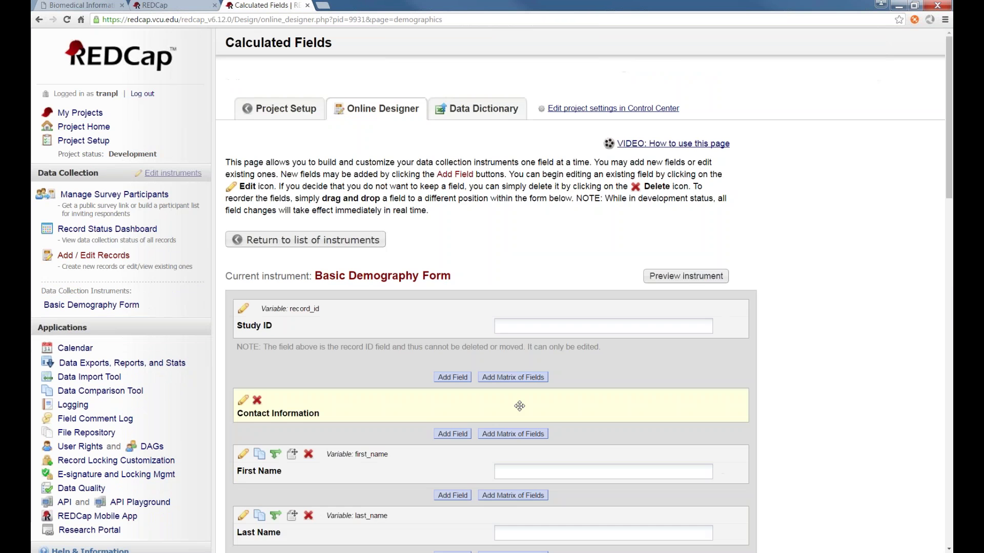
Edit the Age (years) field so its calculation equation reads round(datediff([dob],'today','y'), 2)
scroll(512, 391, down, 8)
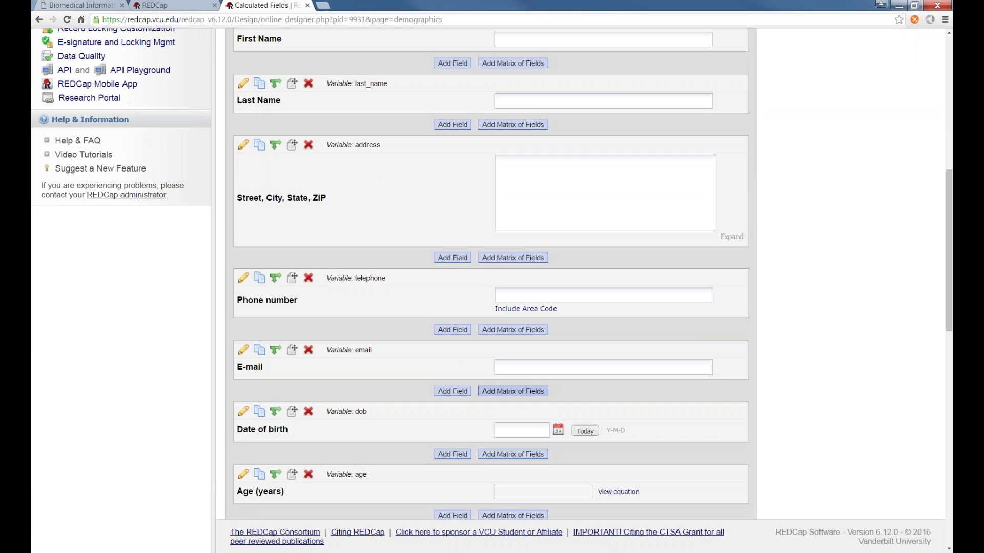
scroll(455, 354, down, 4)
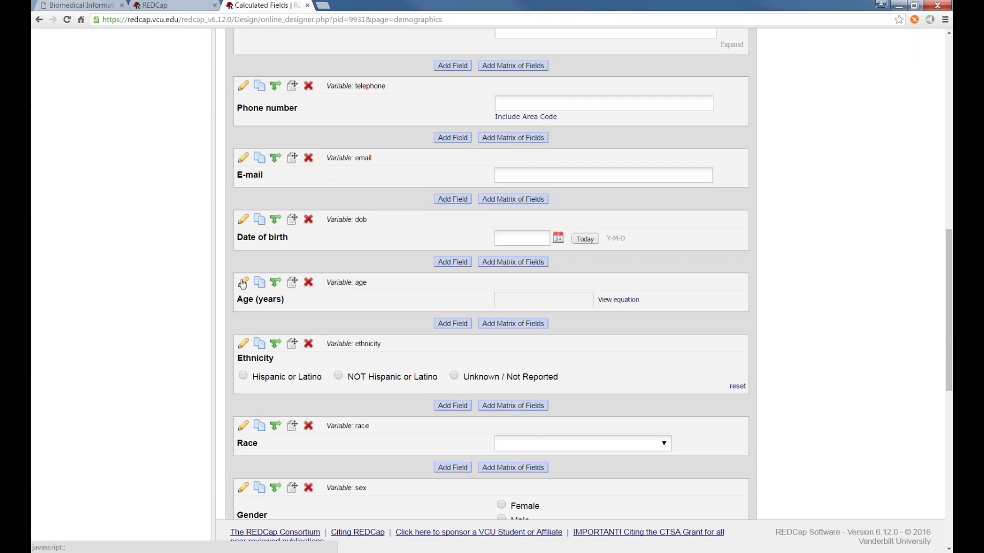
click(243, 284)
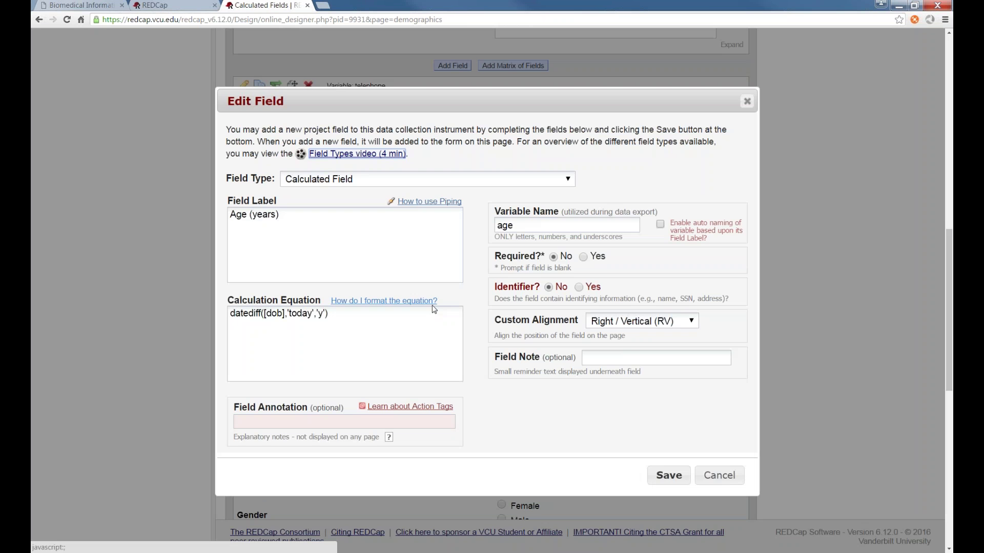
click(234, 314)
click(229, 314)
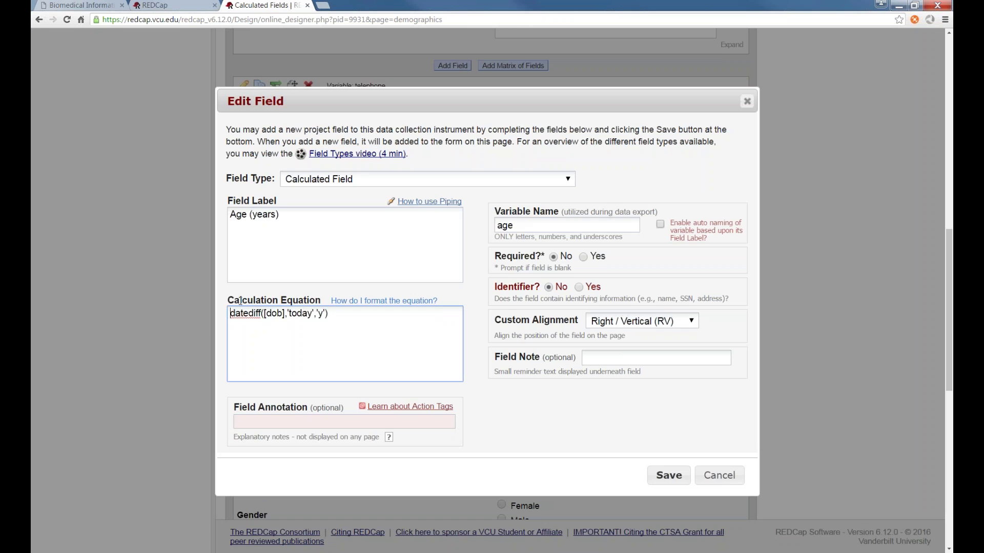
text(round)
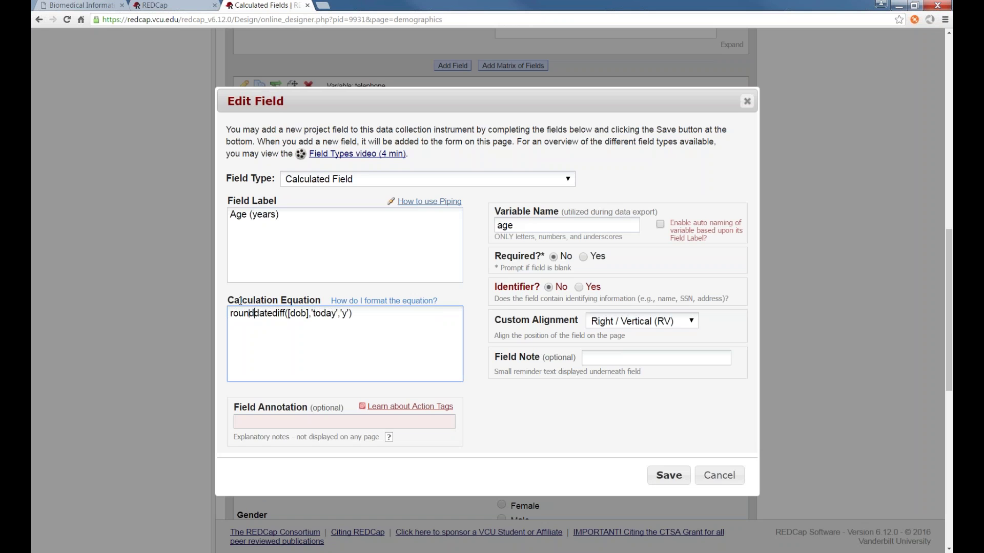
text(()
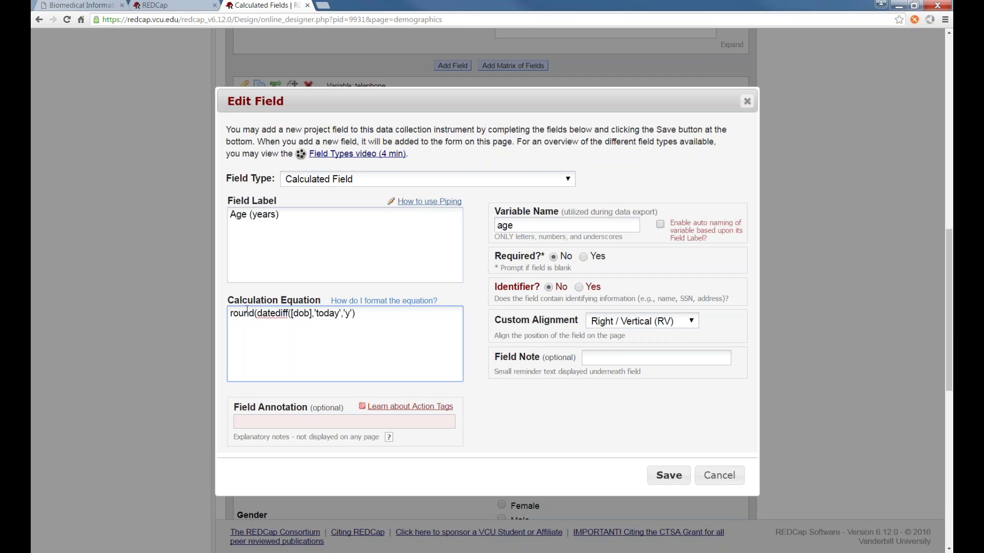
click(360, 312)
text(, )
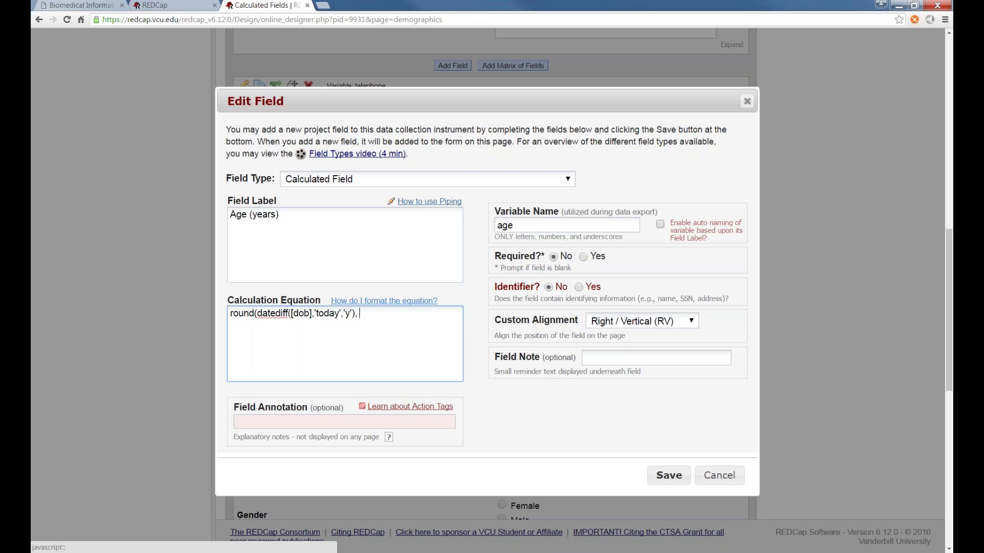
text(2))
Check the round function's syntax in the calculated fields help, then save the Age (years) field and dismiss the calculation change notice
click(166, 10)
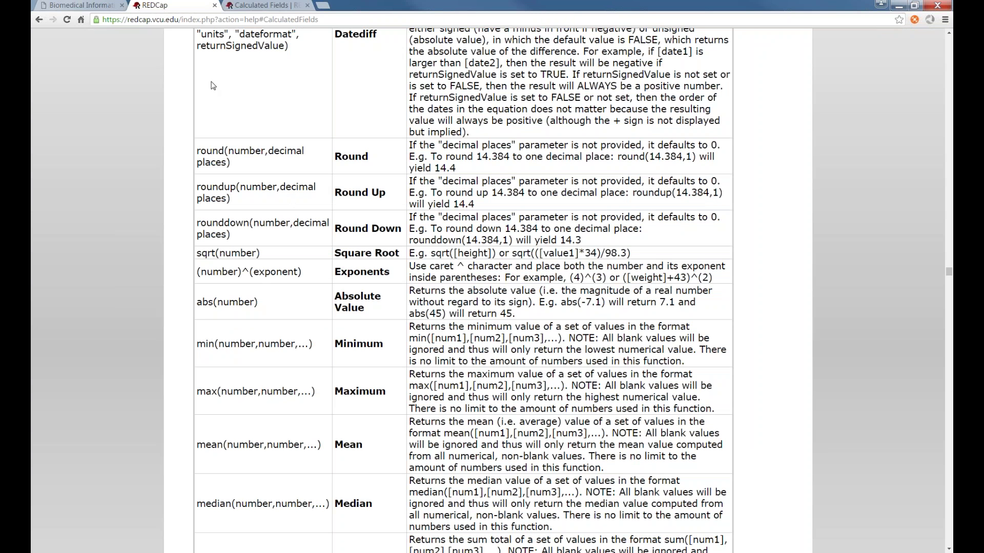
click(263, 9)
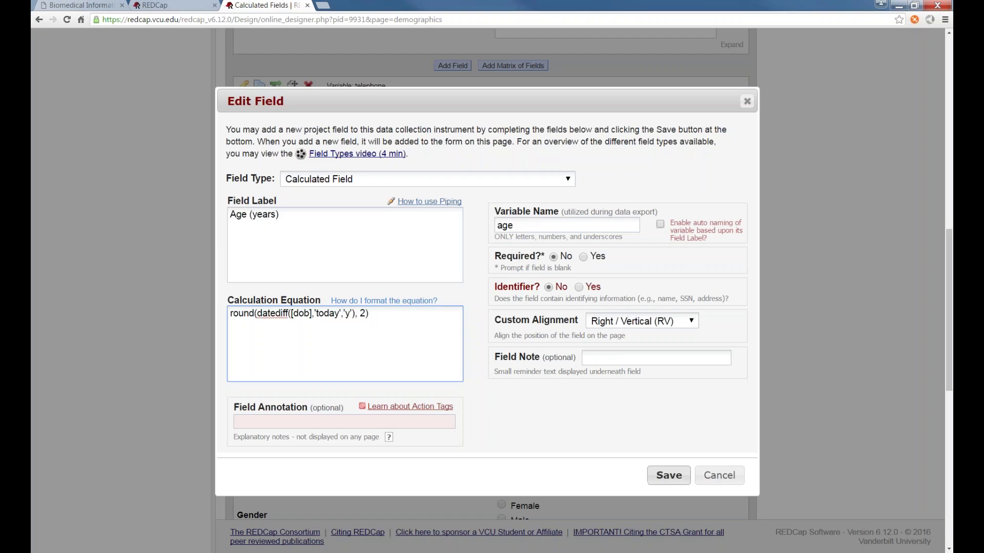
click(669, 475)
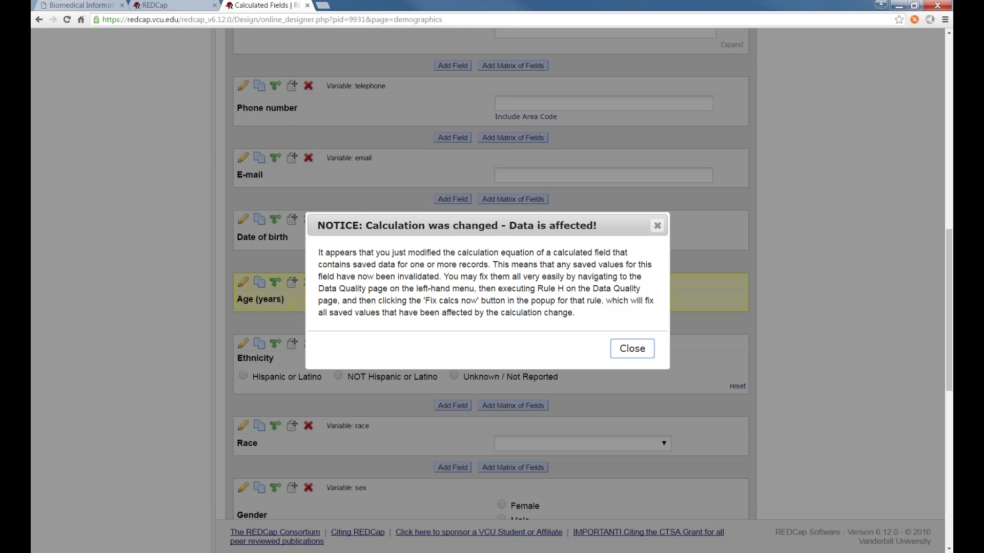
click(632, 352)
Open data entry for the Basic Demography Form and add a new record
scroll(655, 343, up, 6)
scroll(674, 349, up, 5)
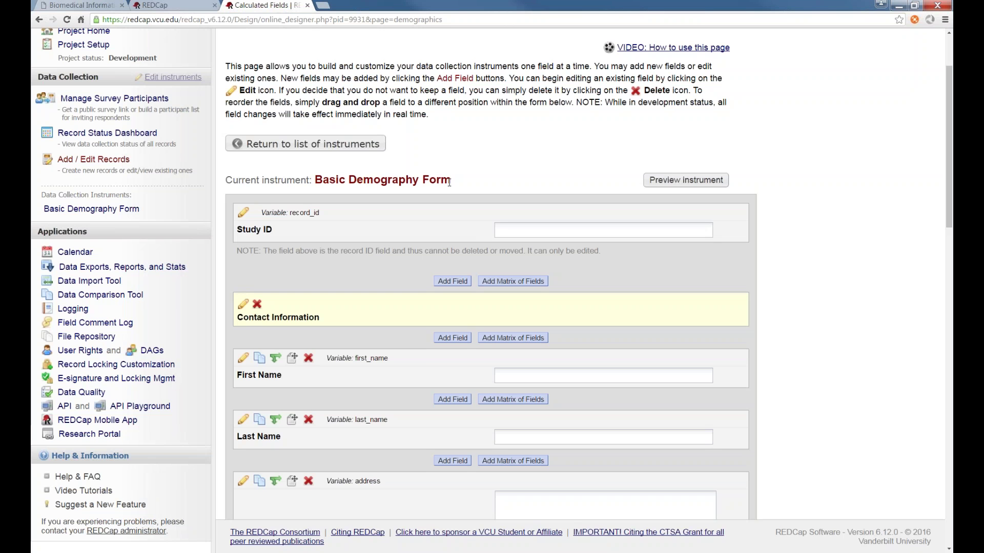
click(118, 165)
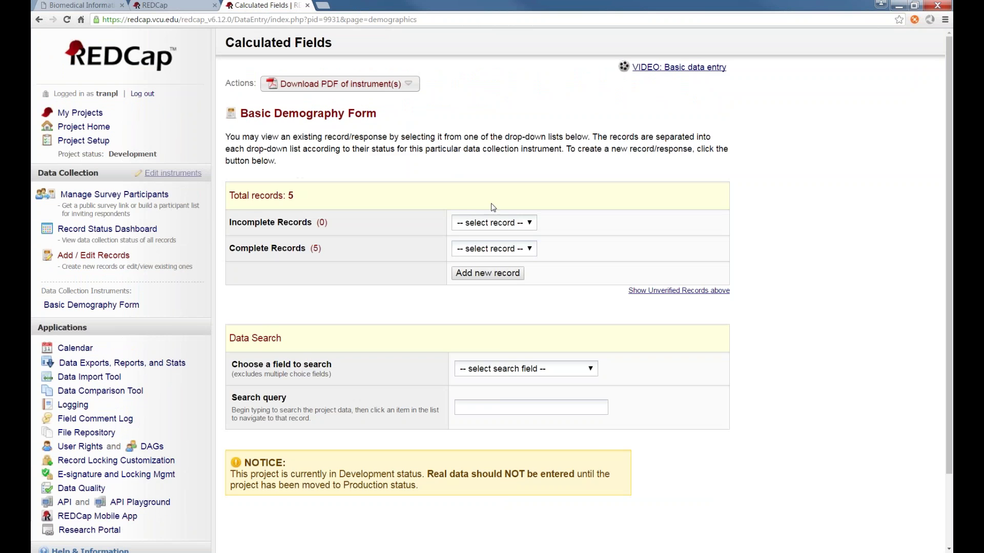
click(495, 274)
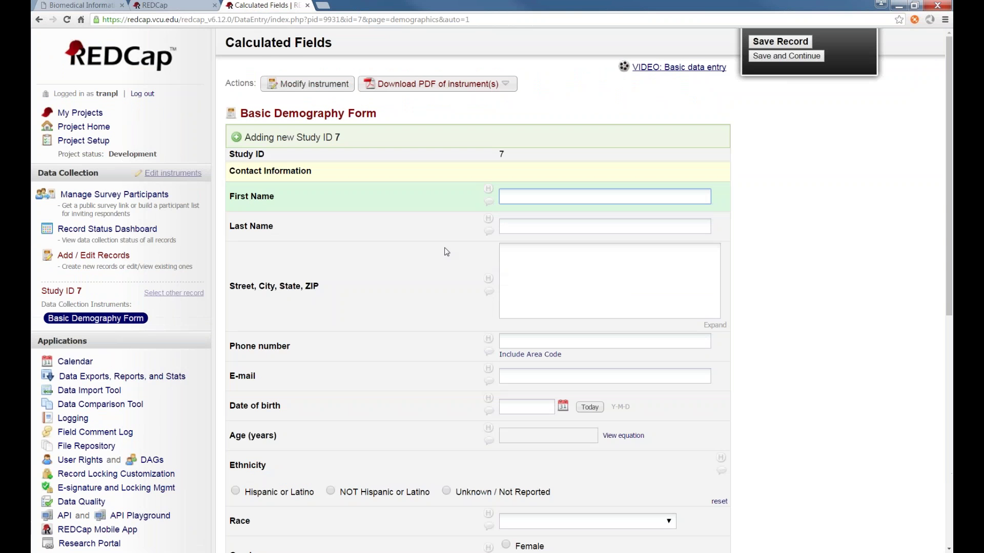
Choose the date of birth's year and day in the new record to test the rounded Age (years) calculation
scroll(443, 251, down, 2)
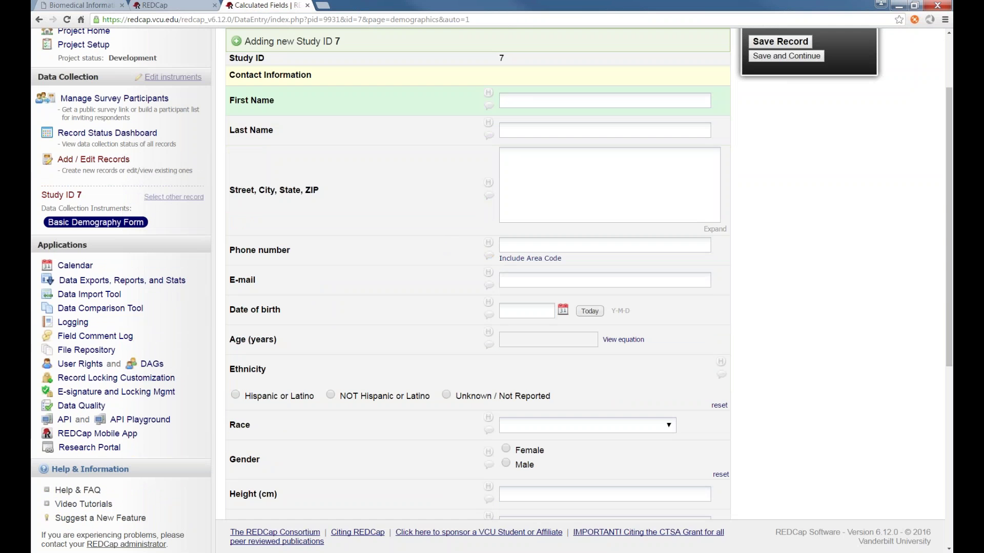
click(566, 311)
click(564, 310)
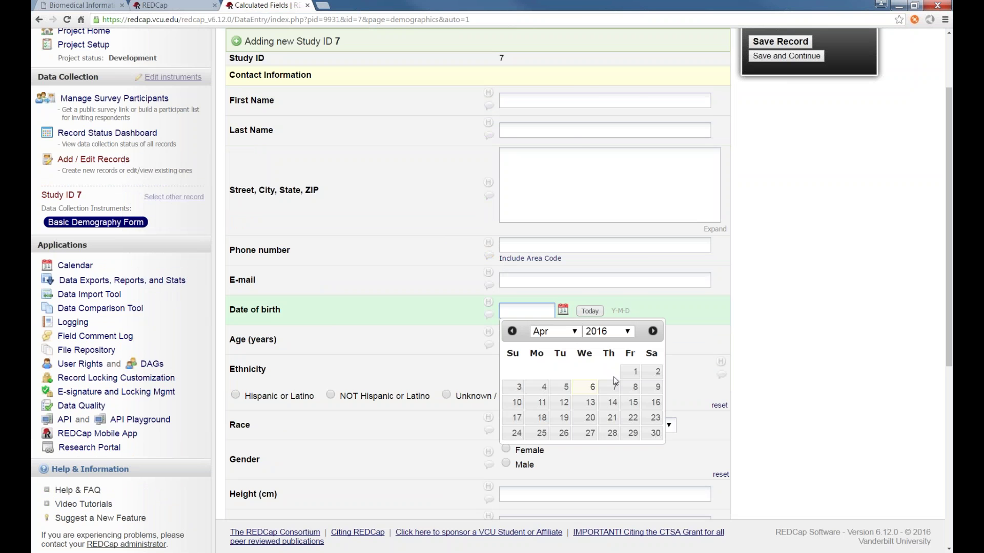
click(623, 331)
scroll(610, 256, up, 8)
scroll(615, 256, up, 6)
scroll(620, 254, down, 5)
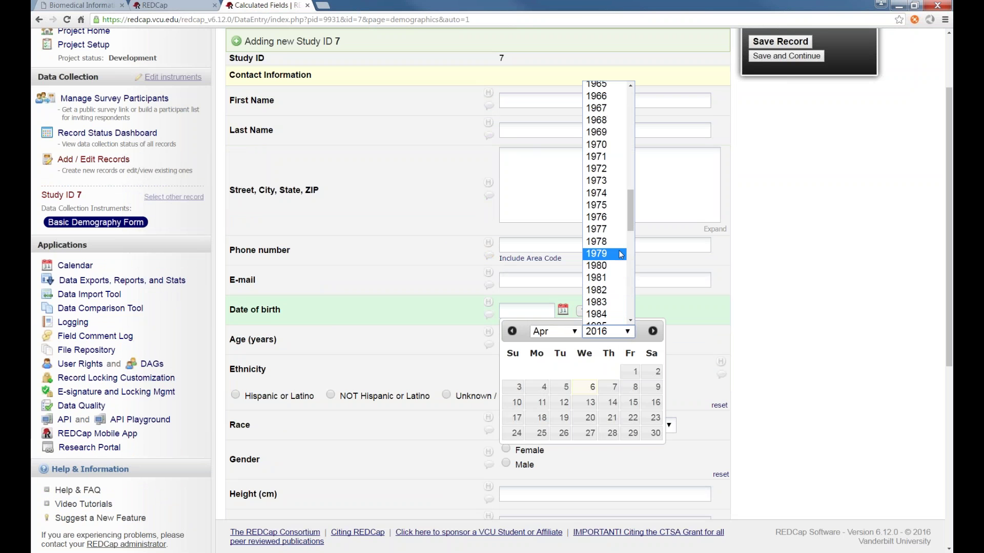
click(626, 273)
click(591, 402)
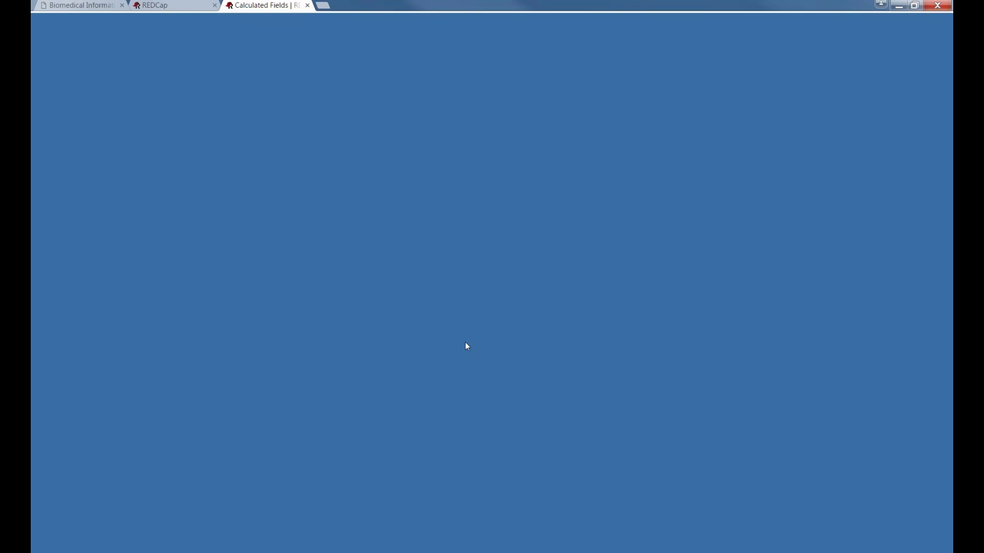
Examine the Age (years), BMI and Test Sum calculated fields in the record, then return to the start of the form
scroll(476, 333, down, 1)
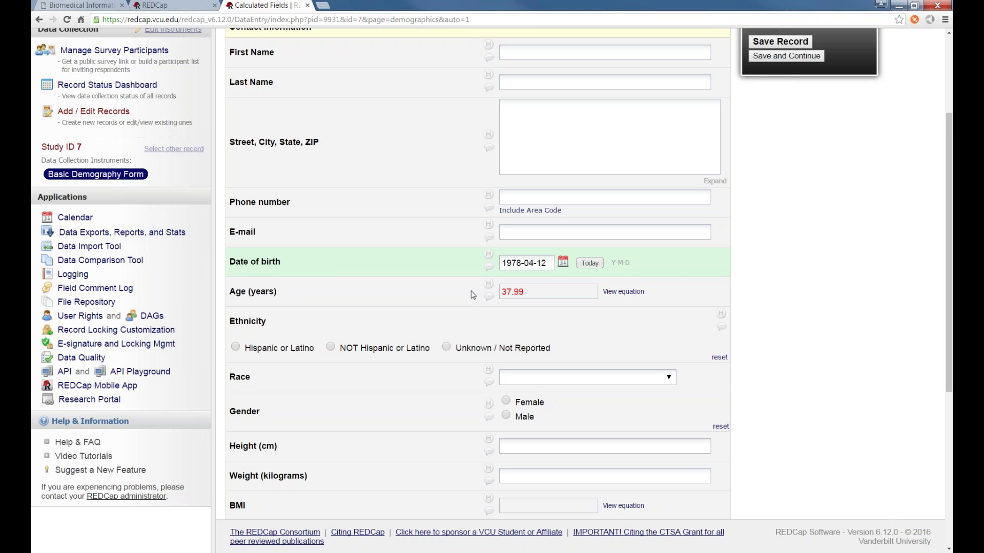
scroll(473, 295, down, 1)
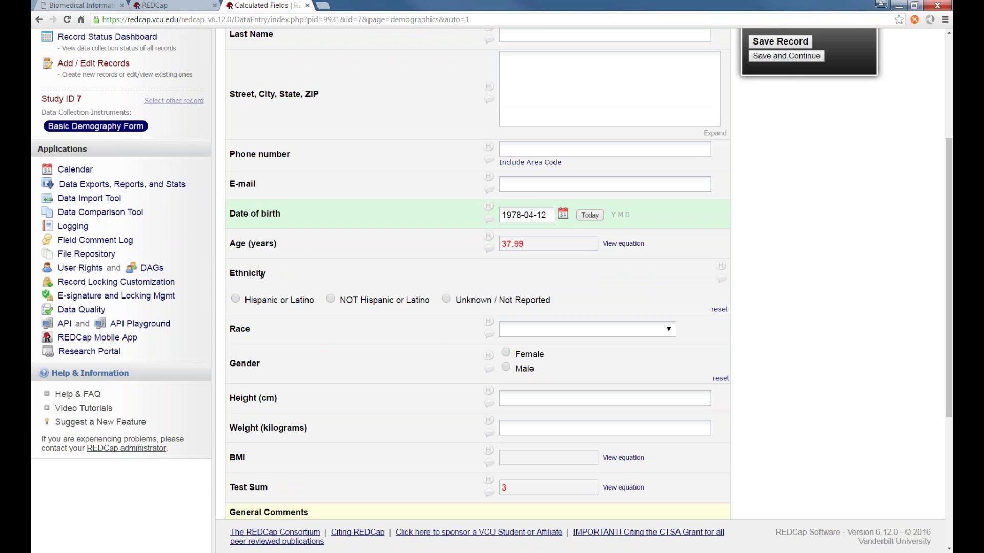
double_click(262, 276)
click(261, 276)
scroll(441, 333, down, 1)
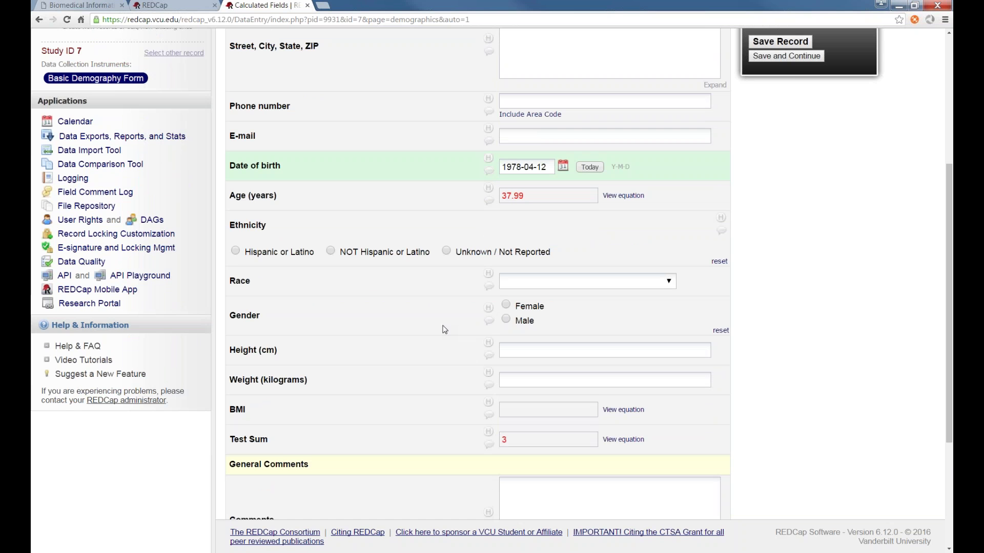
scroll(435, 341, down, 1)
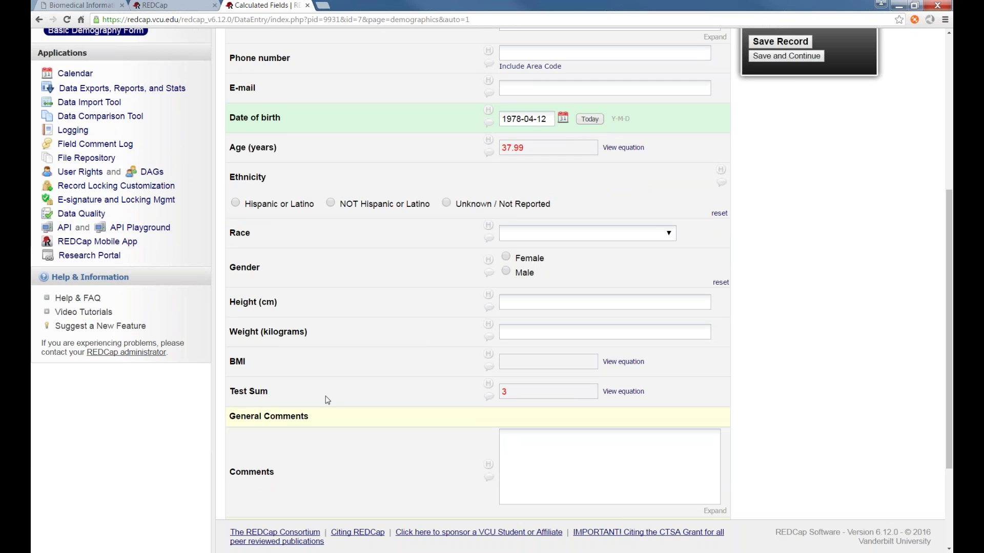
scroll(325, 397, up, 6)
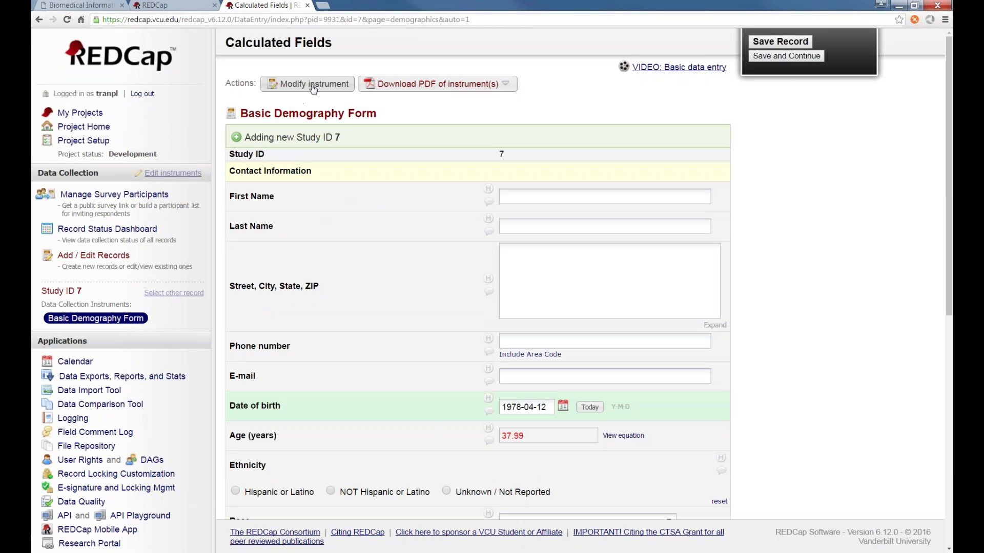
Return from the unsaved record to modifying the Basic Demography Form and open the Test Sum field for editing
click(313, 89)
click(313, 88)
click(465, 192)
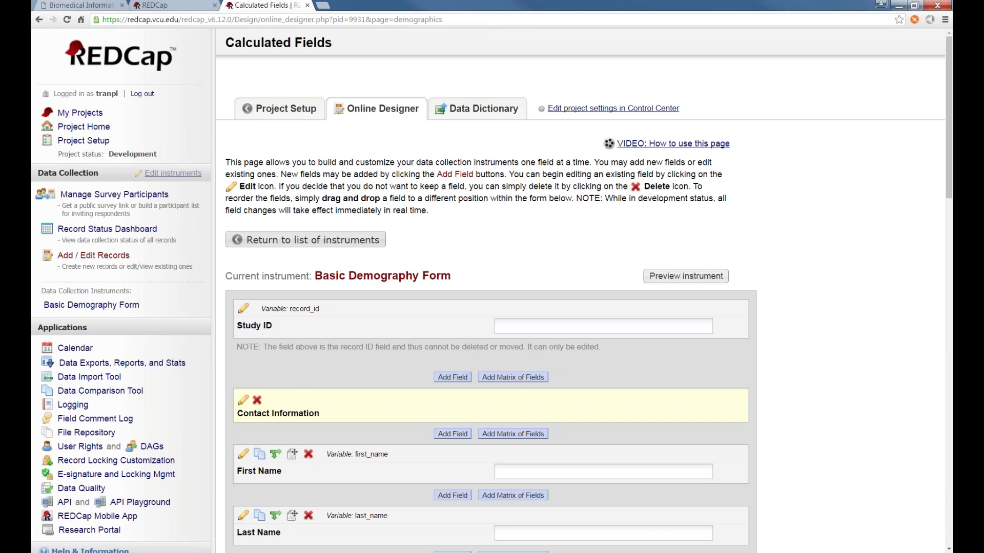
scroll(317, 208, down, 3)
scroll(359, 278, down, 12)
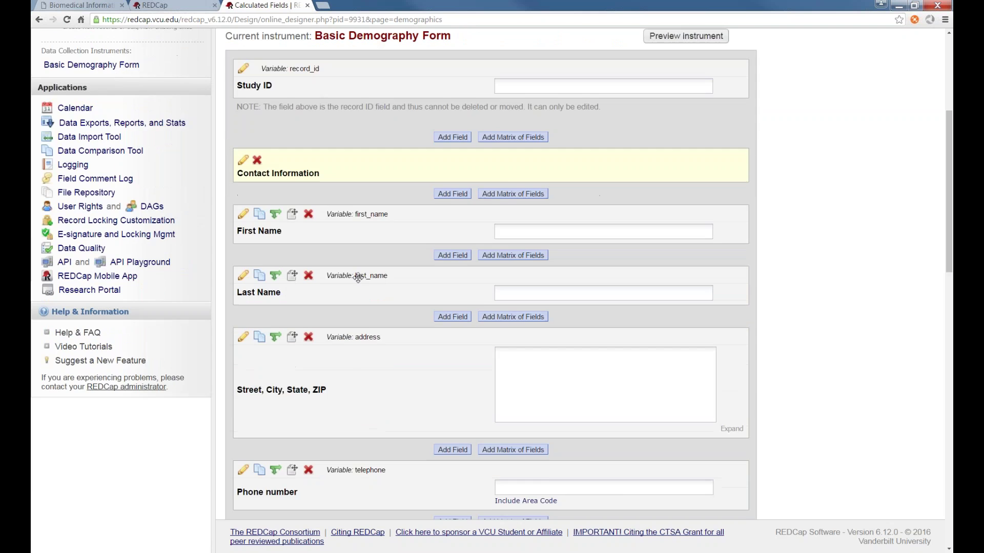
scroll(339, 298, down, 6)
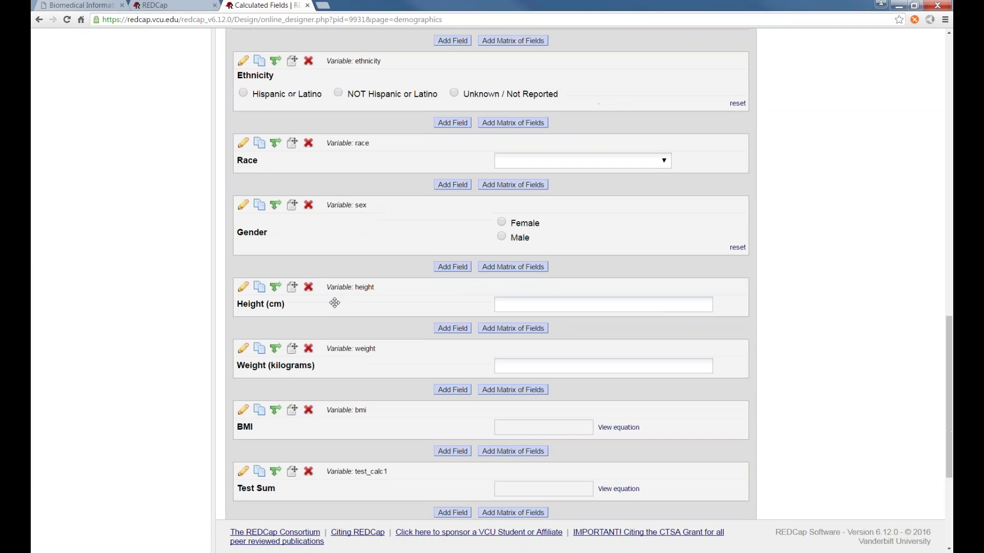
click(243, 321)
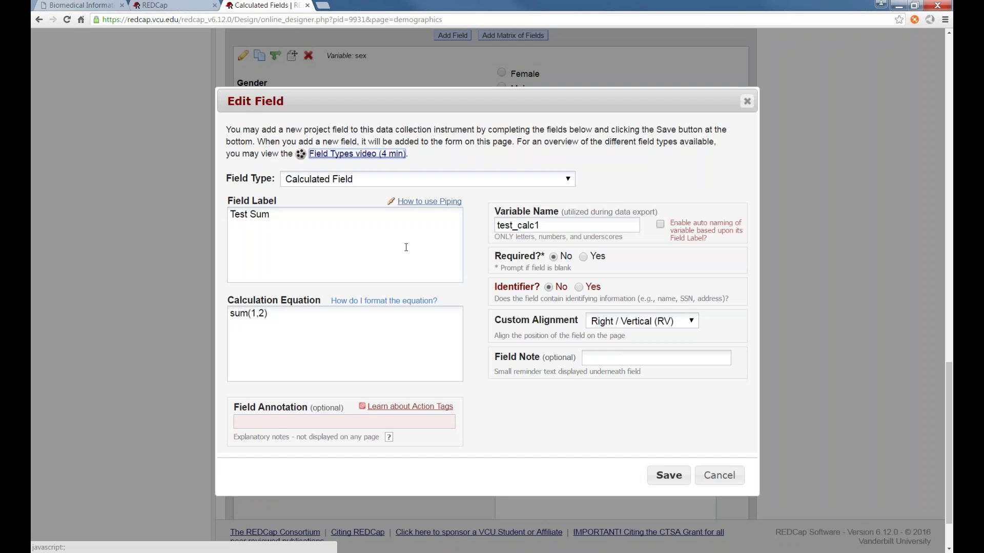
Relabel the field as True or False and set its variable name to true_false
drag(380, 234, 184, 207)
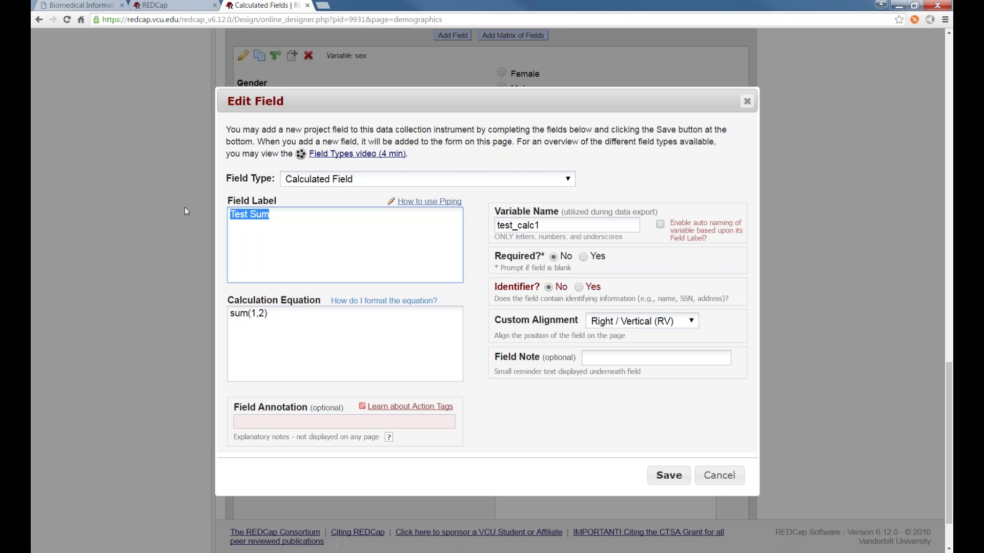
key(BackSpace)
text(True or False)
drag(553, 227, 491, 202)
text(true_false)
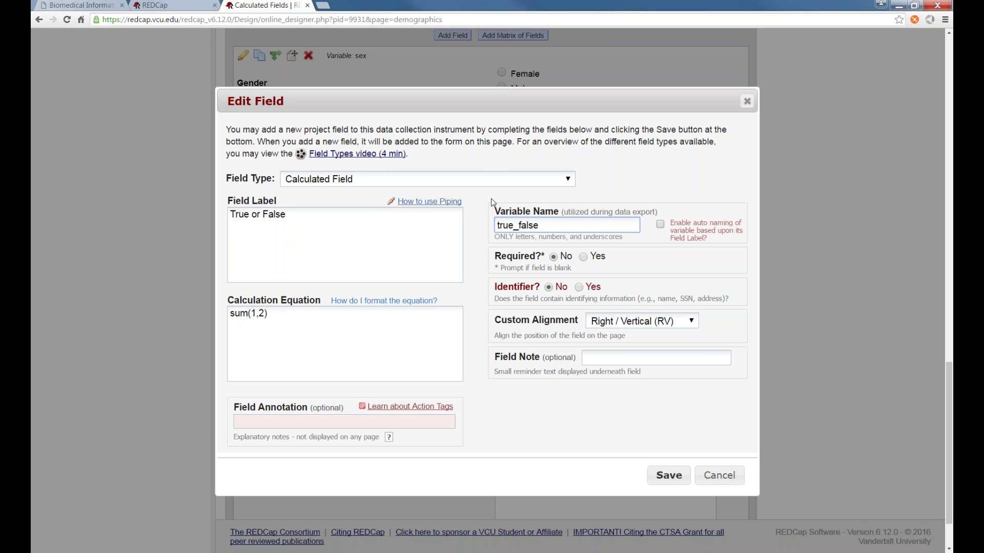
Clear the sum(1,2) equation from the True or False field
drag(269, 320, 226, 291)
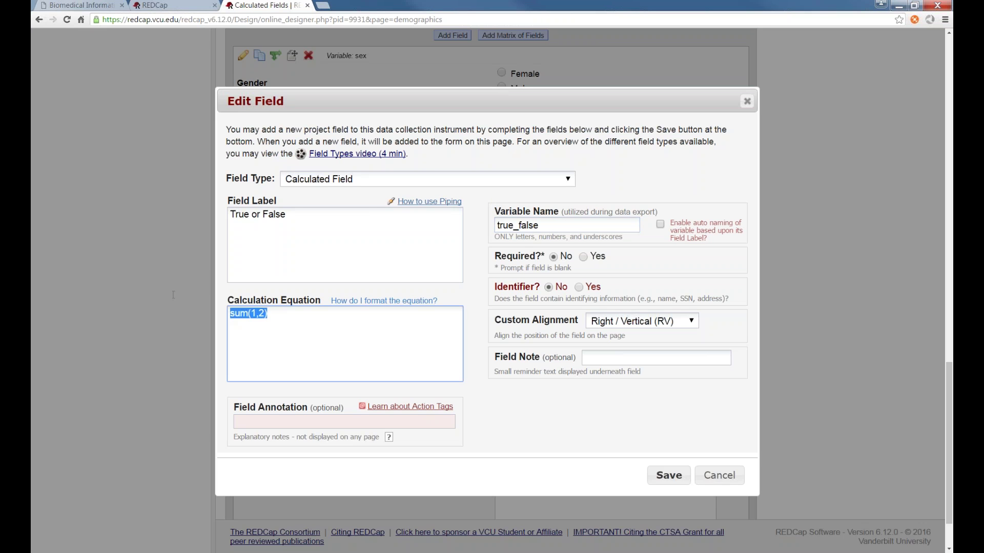
key(BackSpace)
click(391, 241)
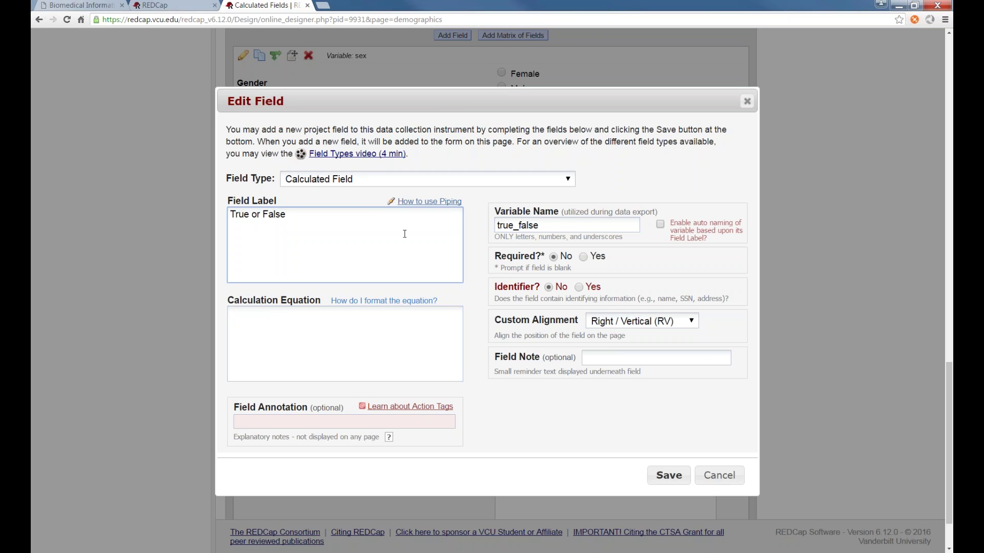
drag(457, 103, 462, 96)
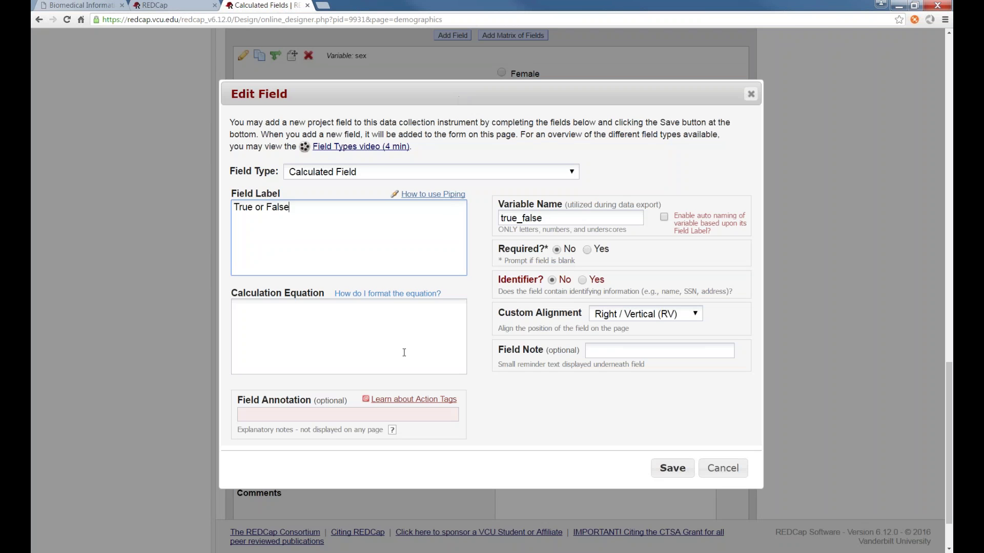
click(405, 353)
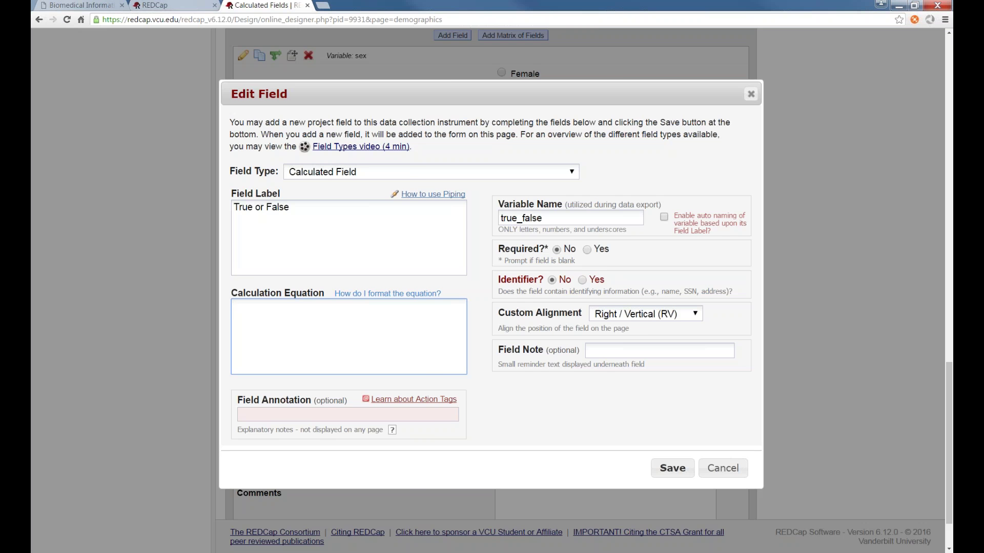
Check the if function's syntax and the notation for blank values in the calculated fields help, then return to the field editor
click(179, 5)
scroll(315, 236, up, 4)
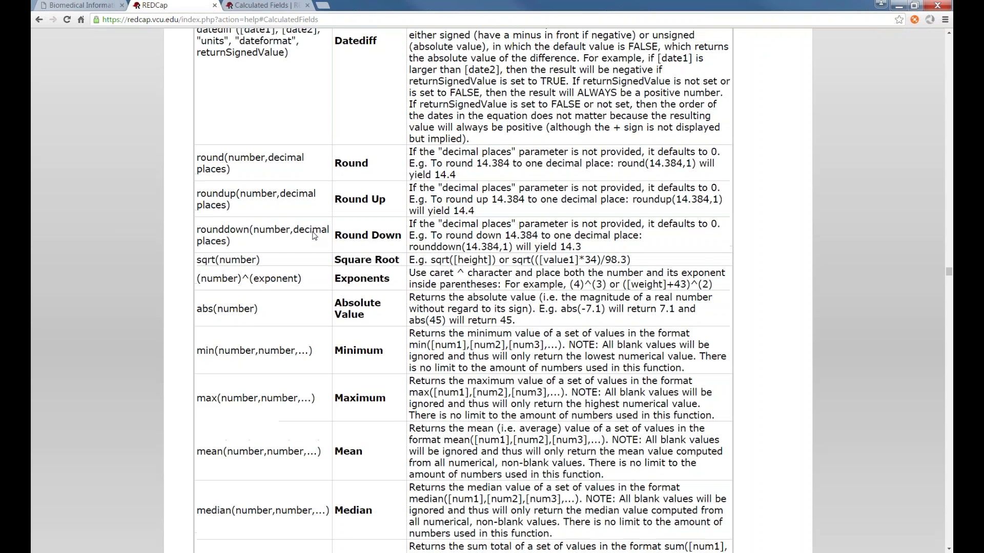
scroll(315, 235, up, 5)
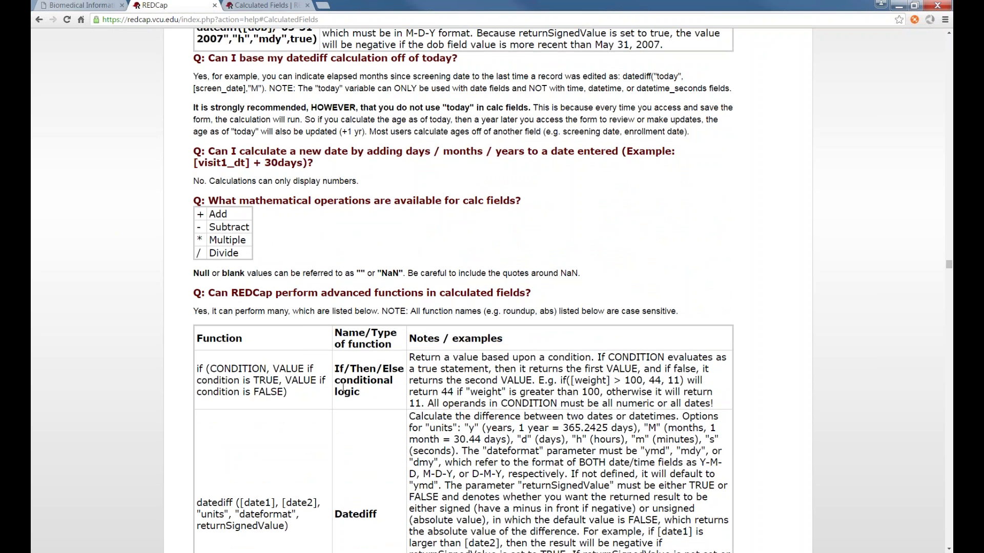
drag(287, 393, 207, 376)
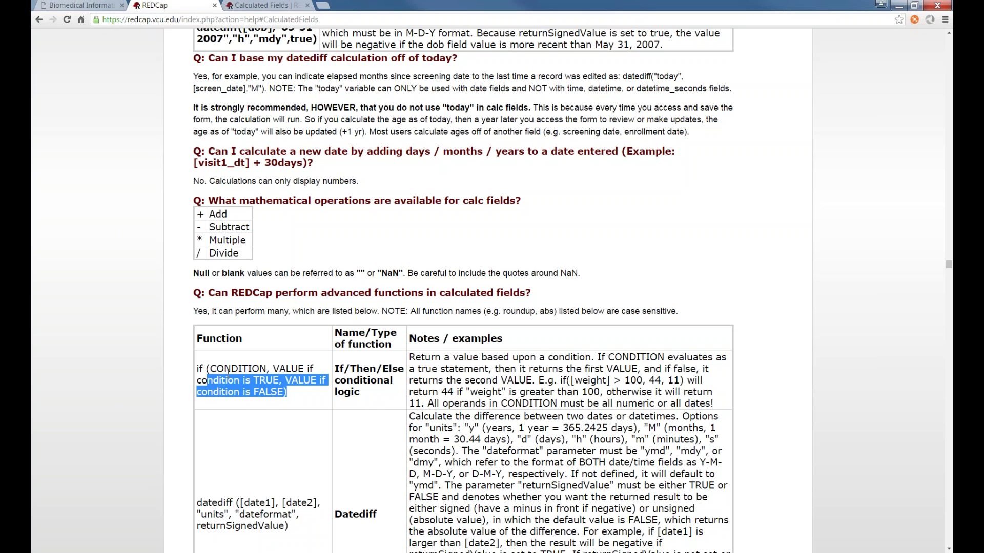
click(270, 289)
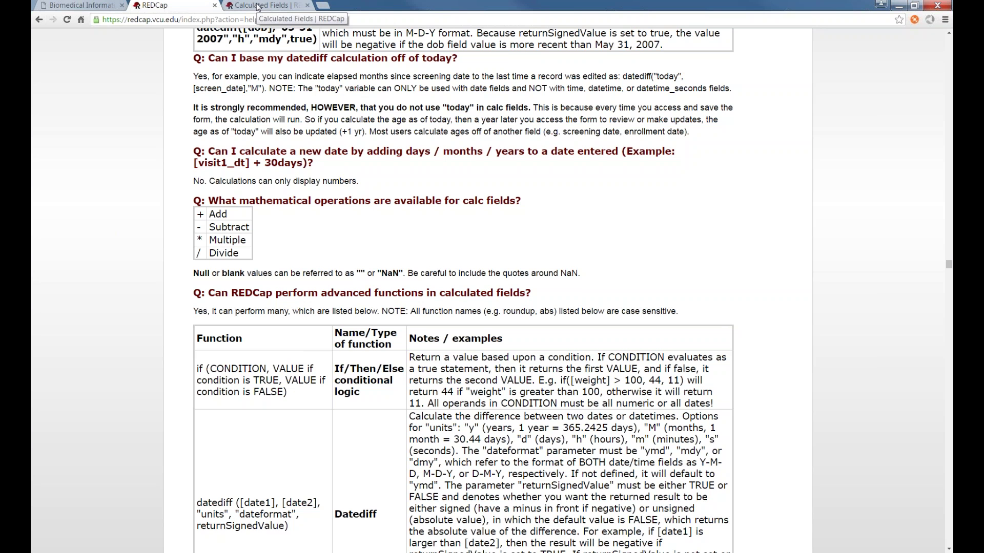
drag(382, 273, 399, 271)
click(284, 5)
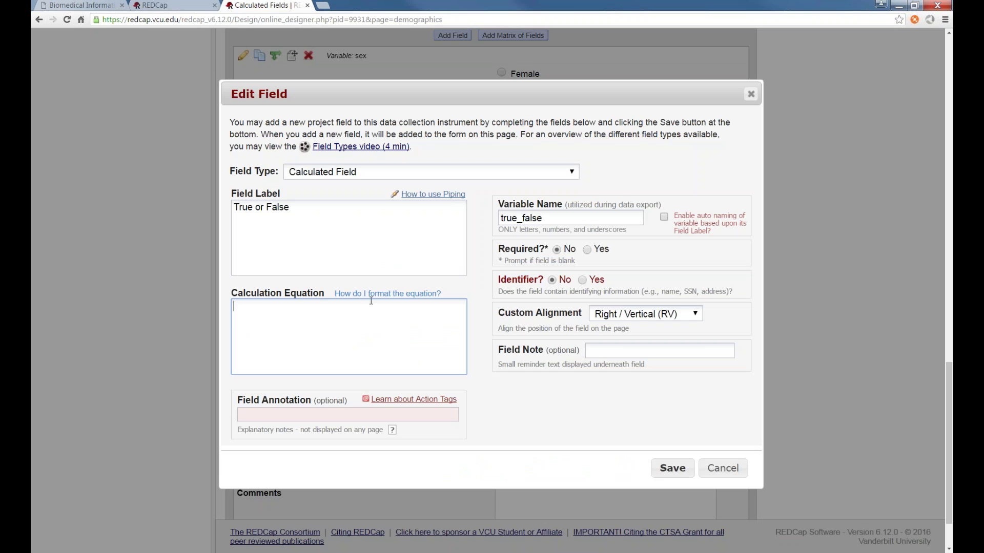
Enter the calculation equation if([age] > 30, 100, 0), checking the age field's variable name on the form
text(if())
scroll(407, 319, up, 5)
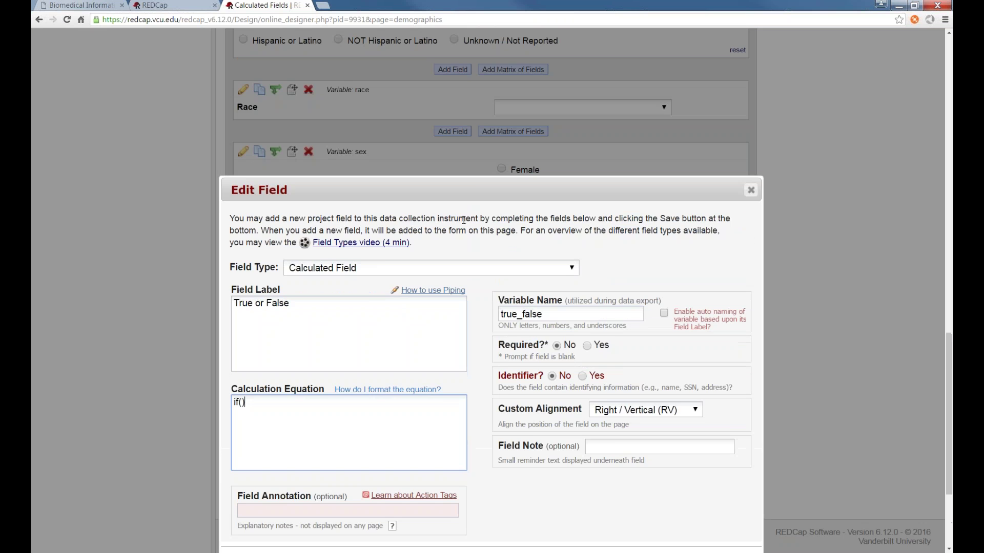
scroll(335, 196, up, 2)
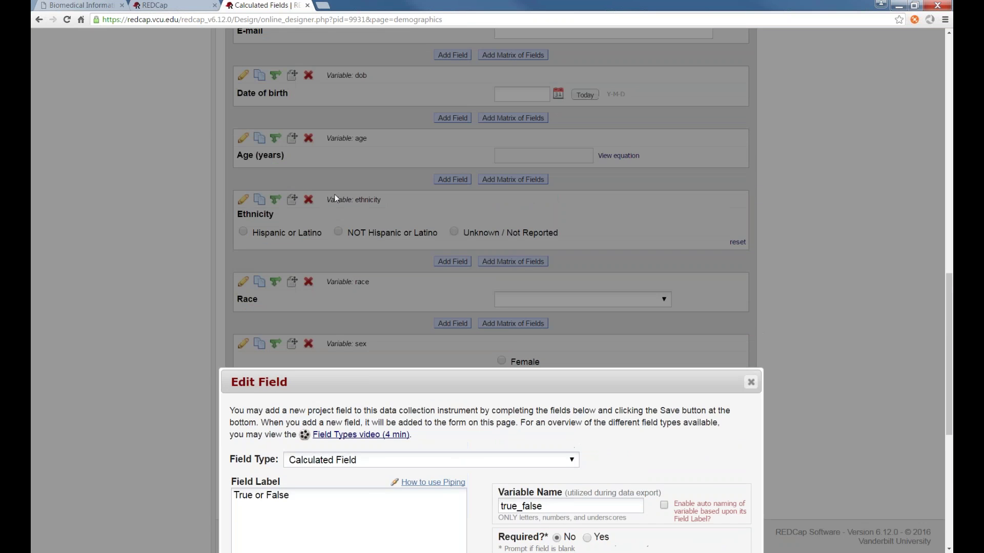
scroll(417, 210, down, 4)
scroll(406, 297, down, 2)
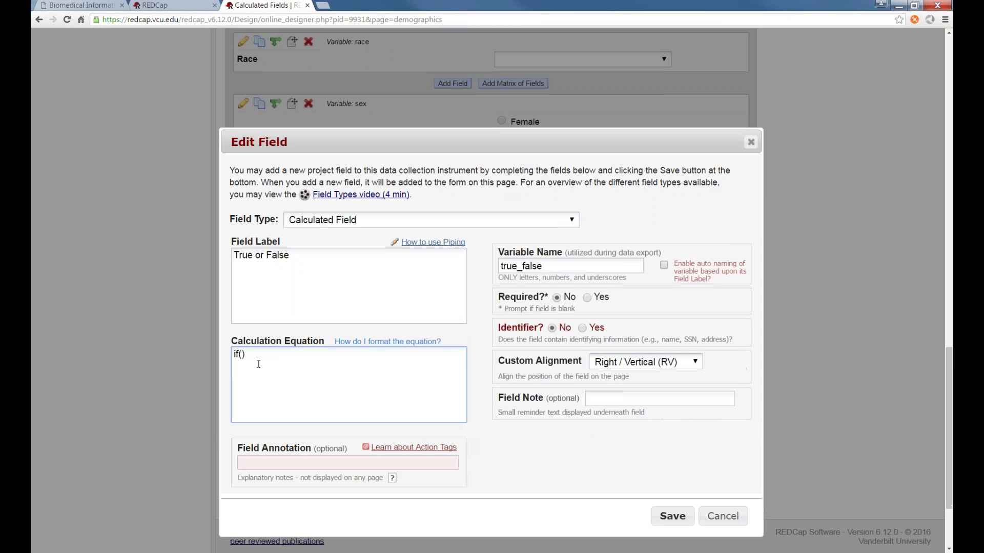
text([age] > 30, 100, 0)
click(341, 354)
scroll(365, 381, up, 2)
scroll(365, 381, down, 2)
scroll(377, 360, up, 1)
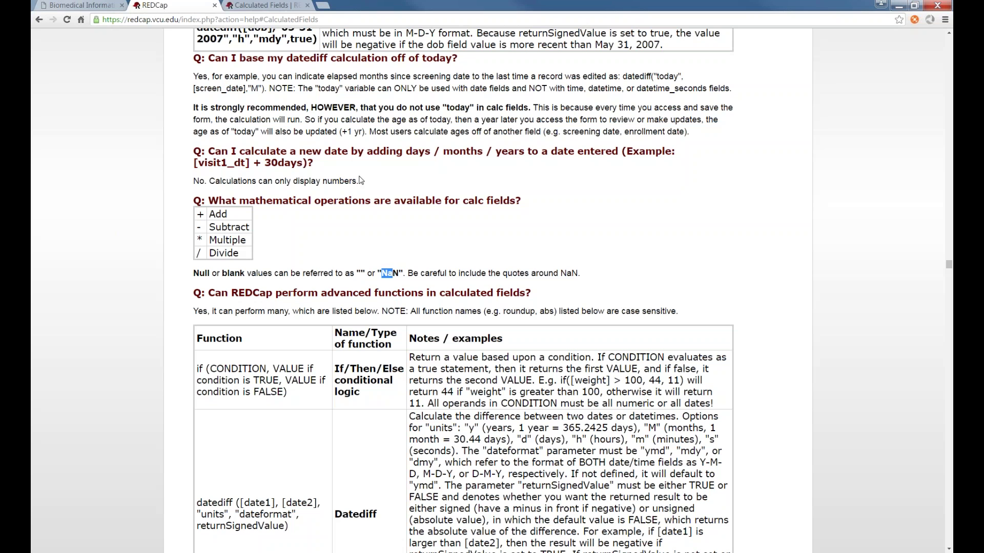
Examine the calculated fields help on formatting, common examples, nested calculations and date differences, then return to the field editor
click(385, 207)
scroll(189, 276, up, 4)
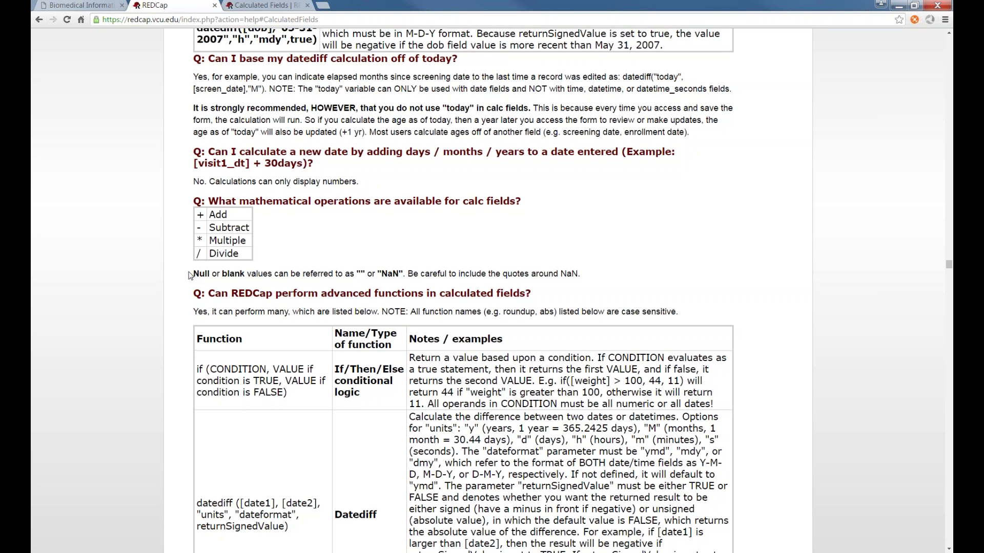
scroll(189, 259, up, 10)
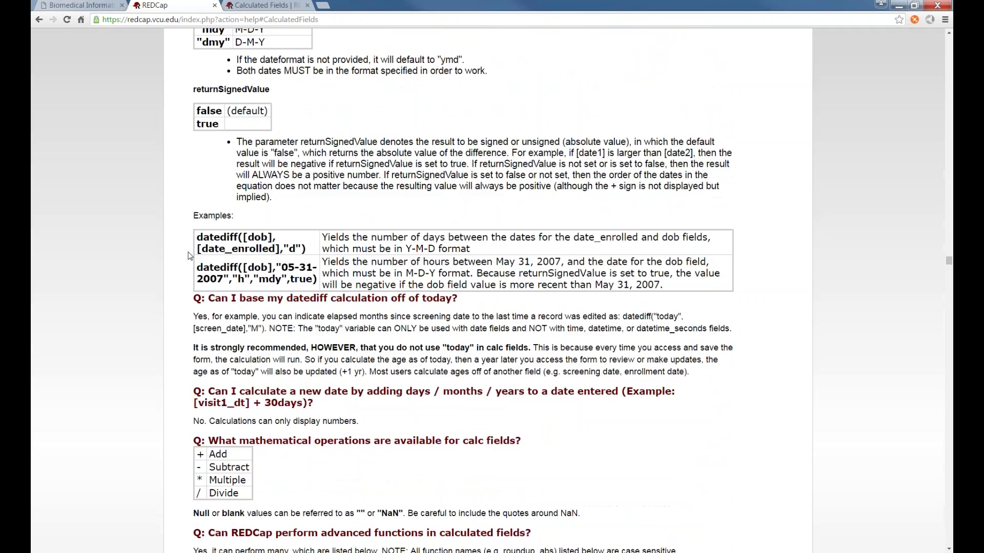
scroll(189, 253, up, 9)
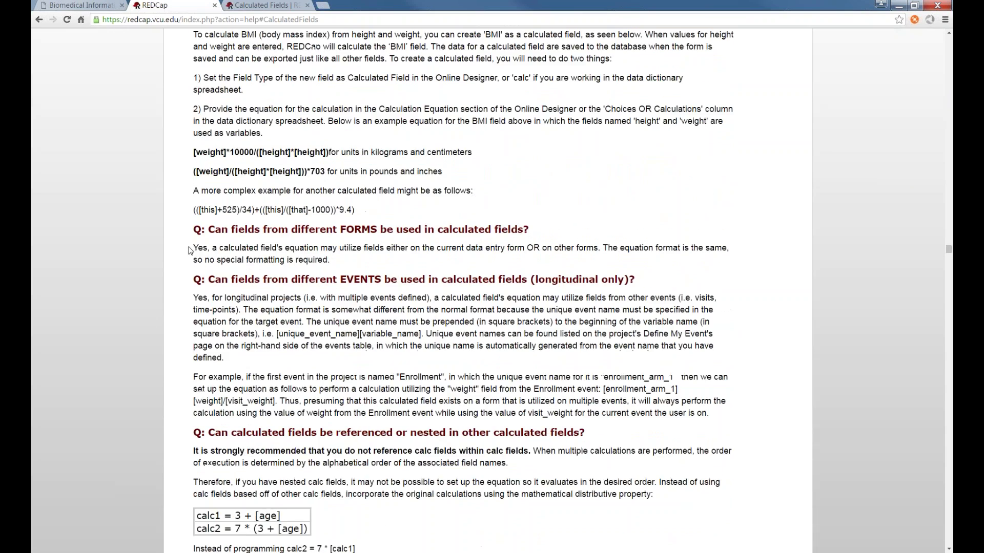
scroll(224, 185, up, 7)
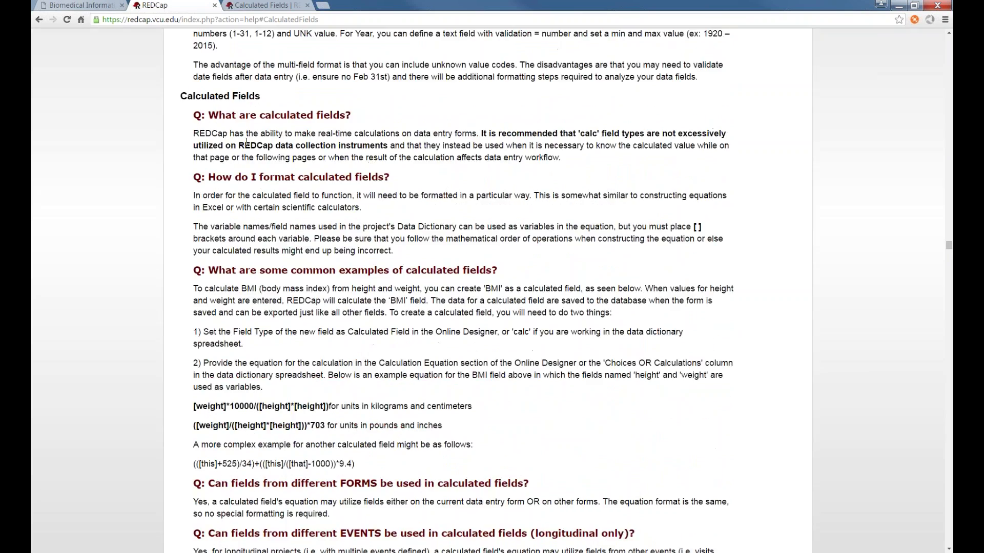
scroll(224, 186, down, 9)
scroll(224, 185, down, 9)
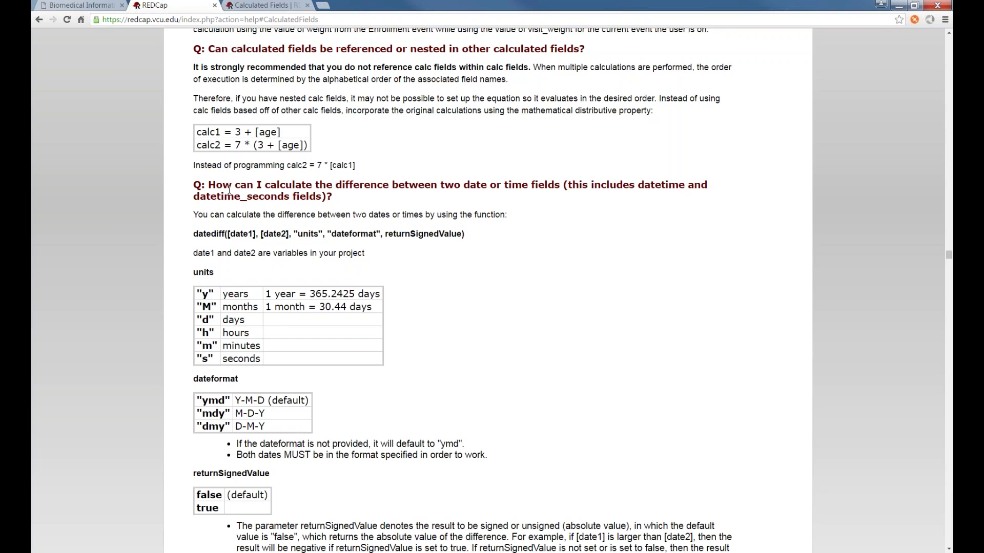
click(266, 6)
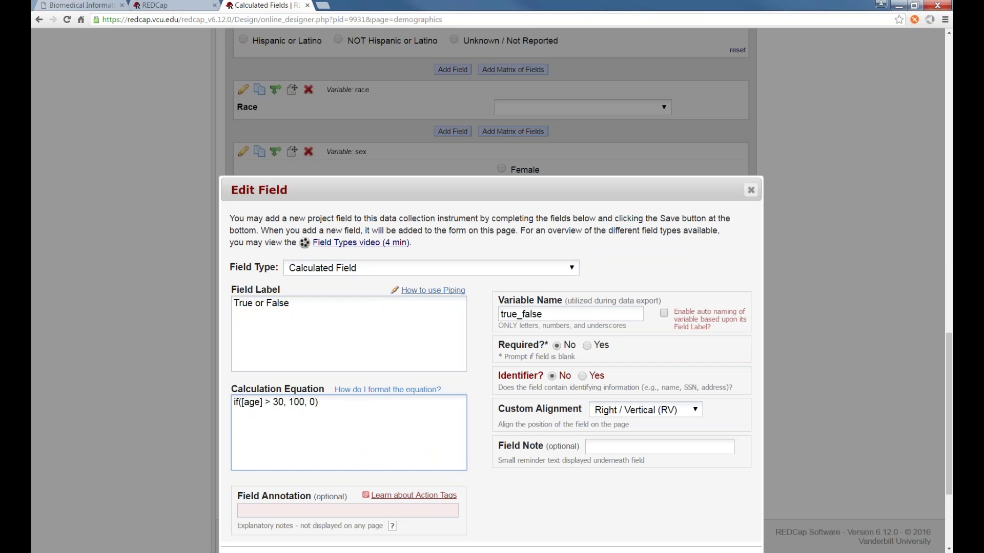
Review the condition and both return values in the True or False equation, then save the field
click(330, 365)
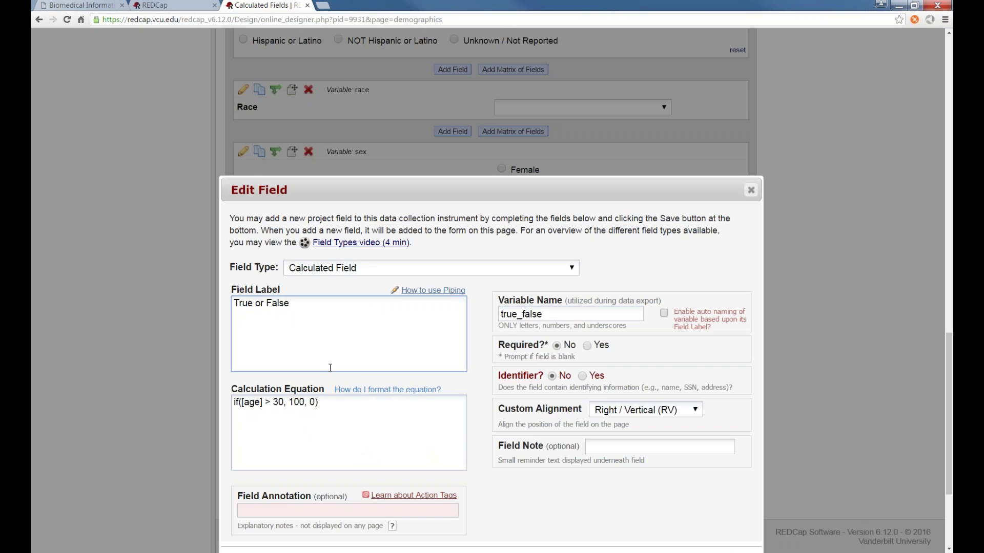
scroll(334, 341, down, 1)
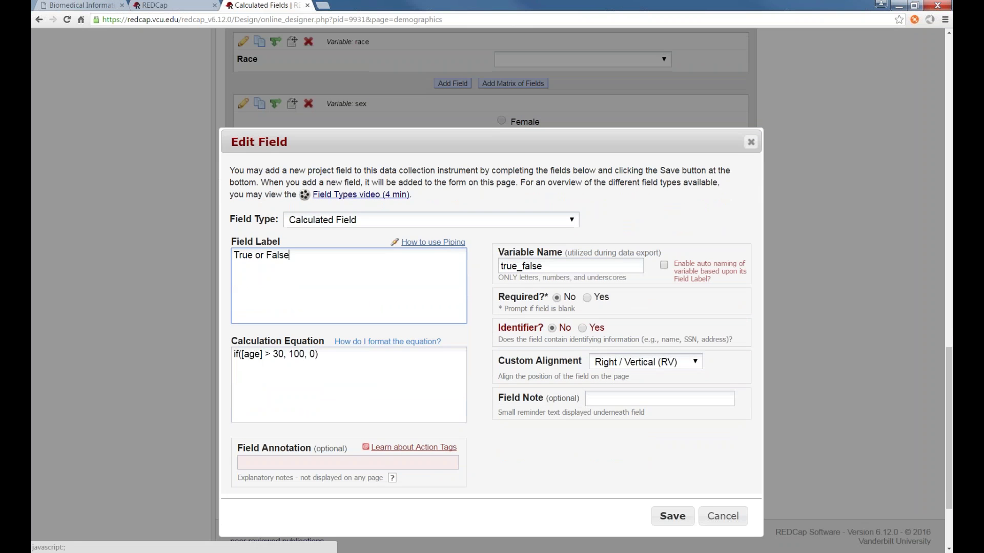
click(328, 360)
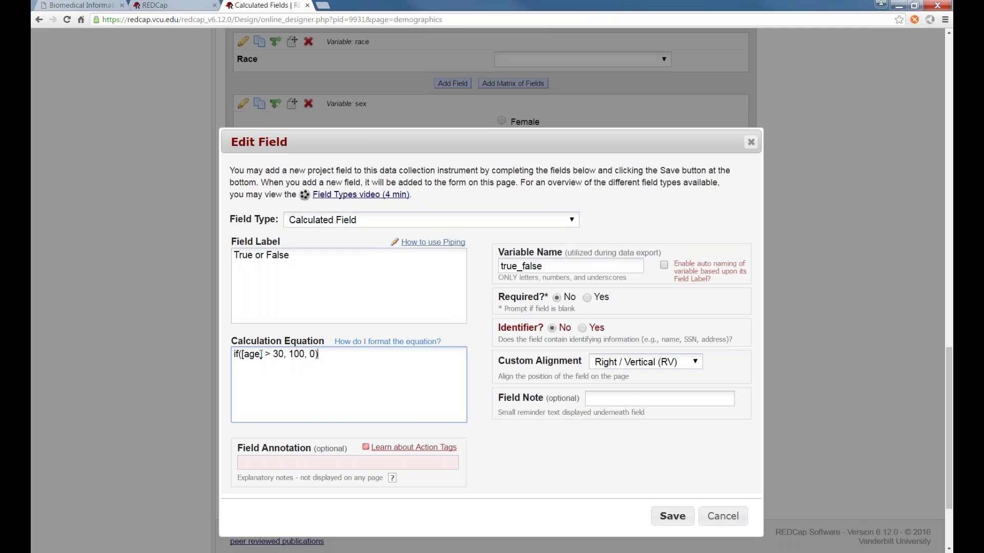
click(279, 356)
double_click(291, 355)
click(314, 354)
click(668, 518)
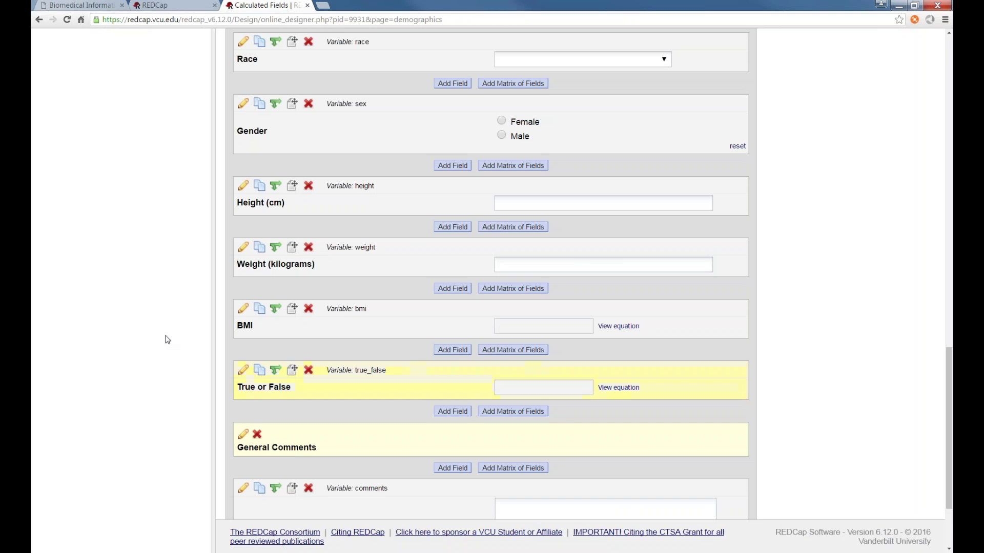
Open data entry for the Basic Demography Form and add a new record
scroll(174, 338, up, 9)
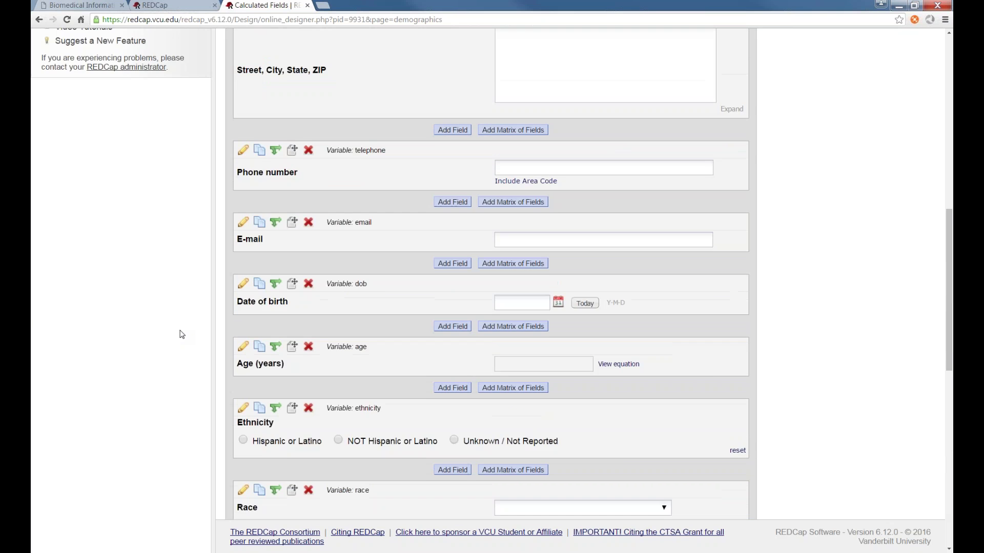
scroll(181, 334, up, 9)
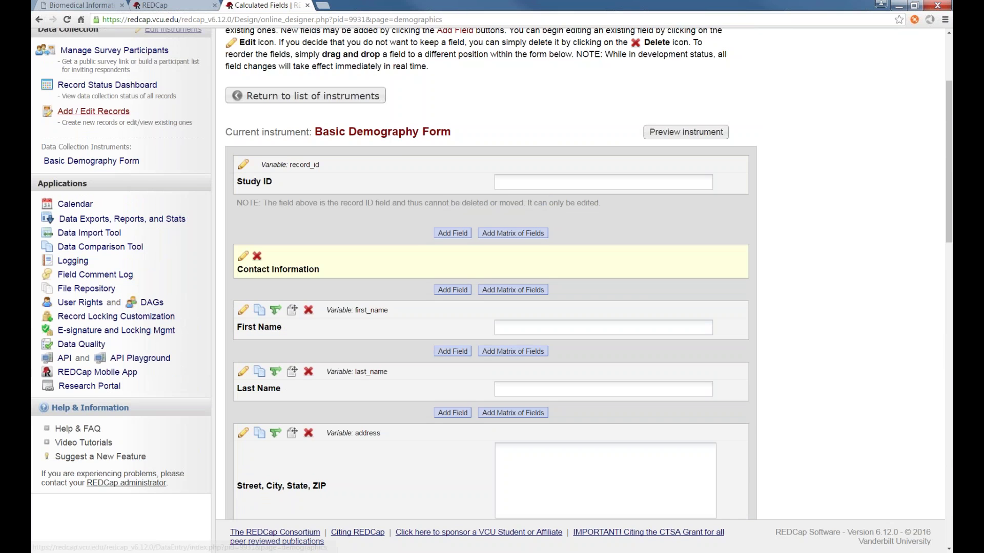
click(91, 161)
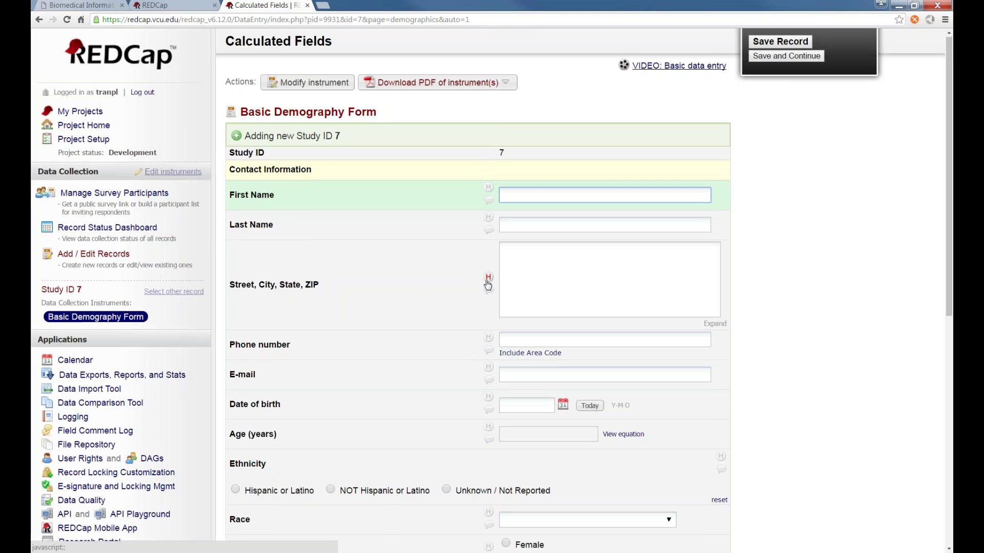
Fill in a date of birth over 30 years ago on the new record and check the calculated age and True or False value
scroll(571, 223, down, 4)
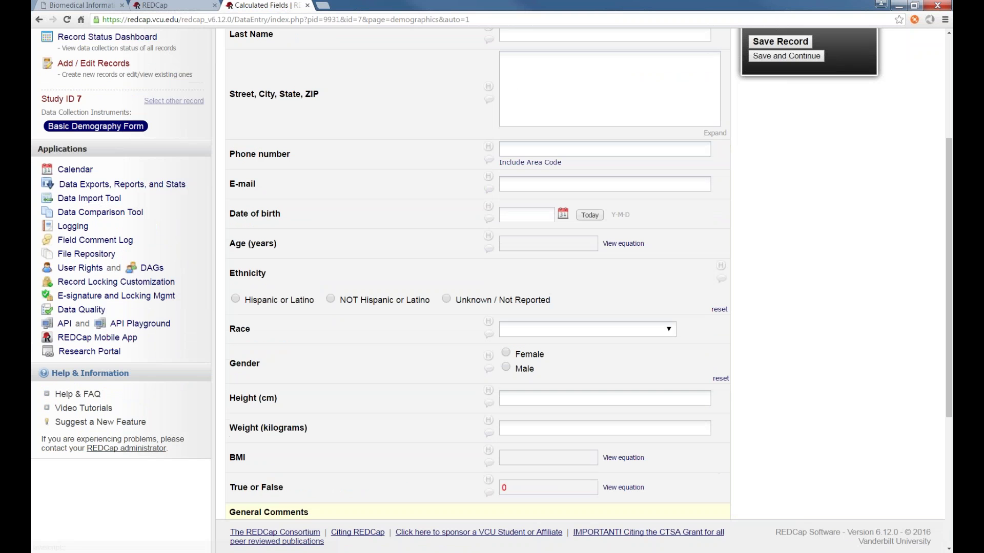
click(563, 214)
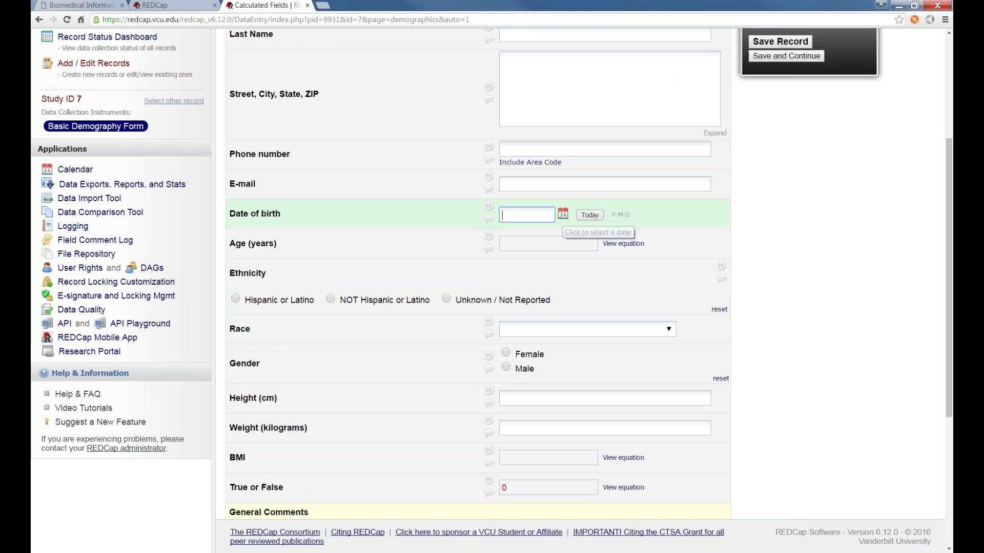
click(627, 235)
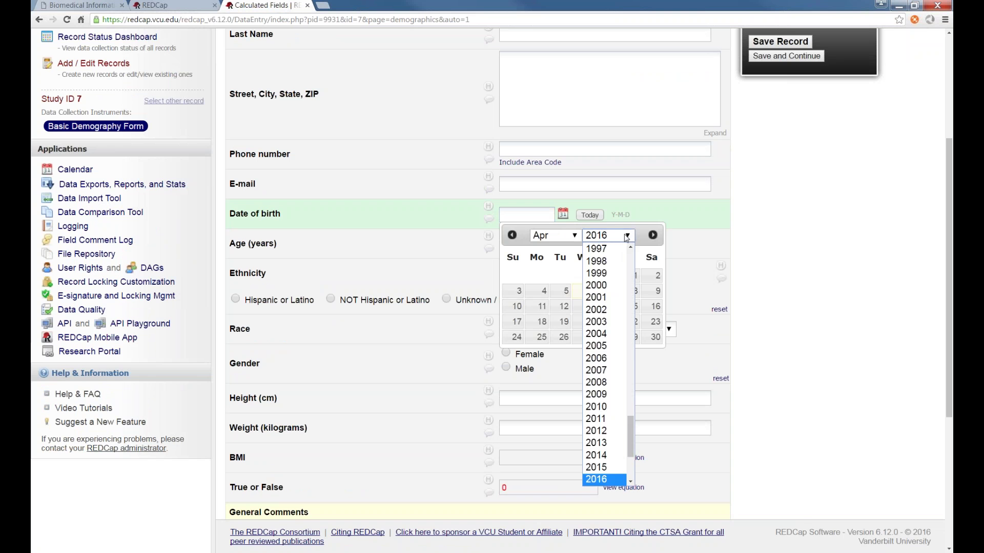
drag(633, 422, 632, 380)
click(605, 288)
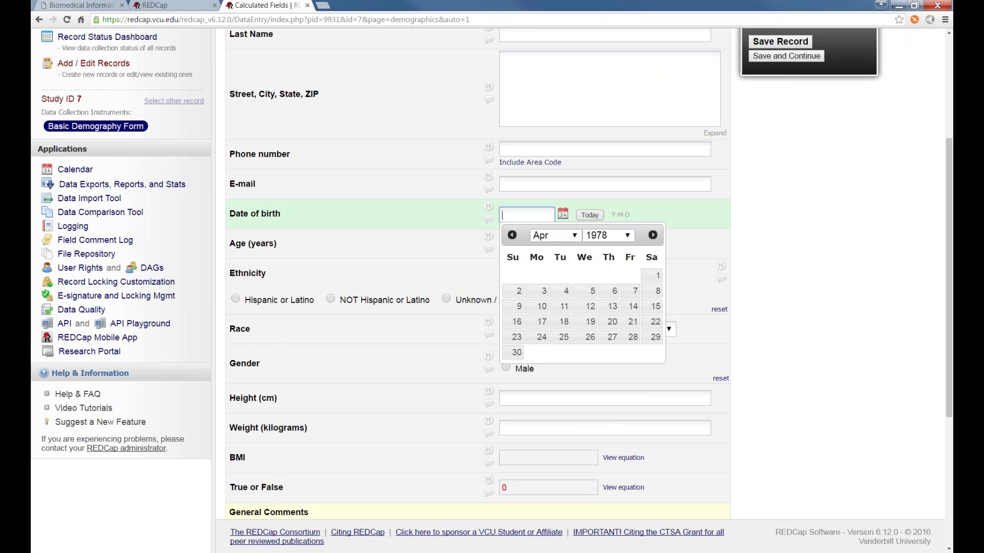
click(583, 306)
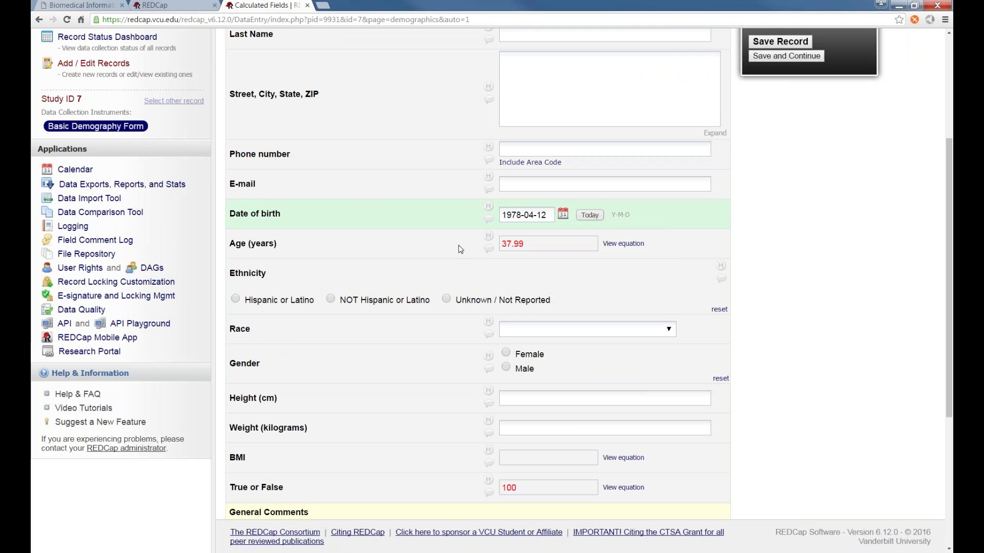
scroll(459, 245, down, 1)
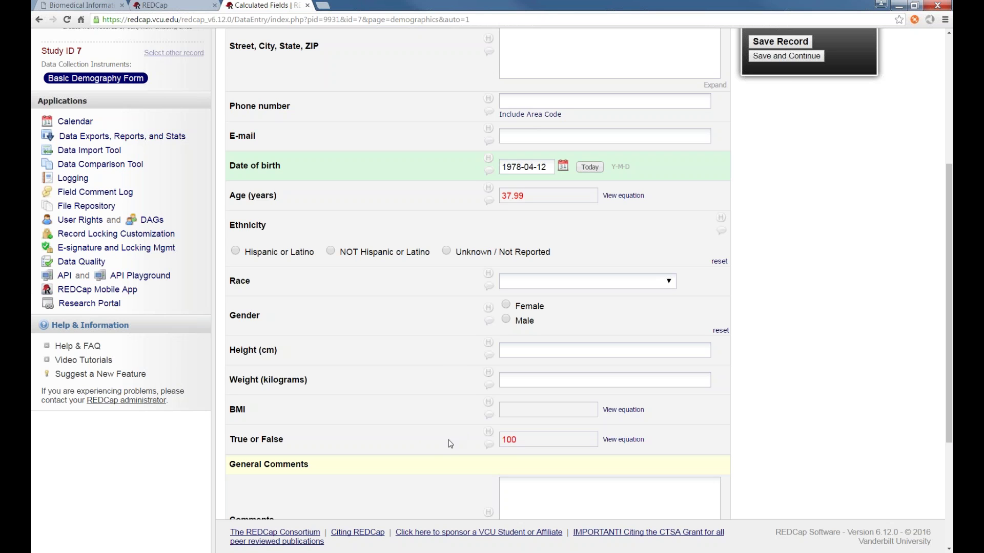
click(508, 445)
Leave the new record without saving and open the Basic Demography Form instrument for modification
scroll(445, 439, up, 3)
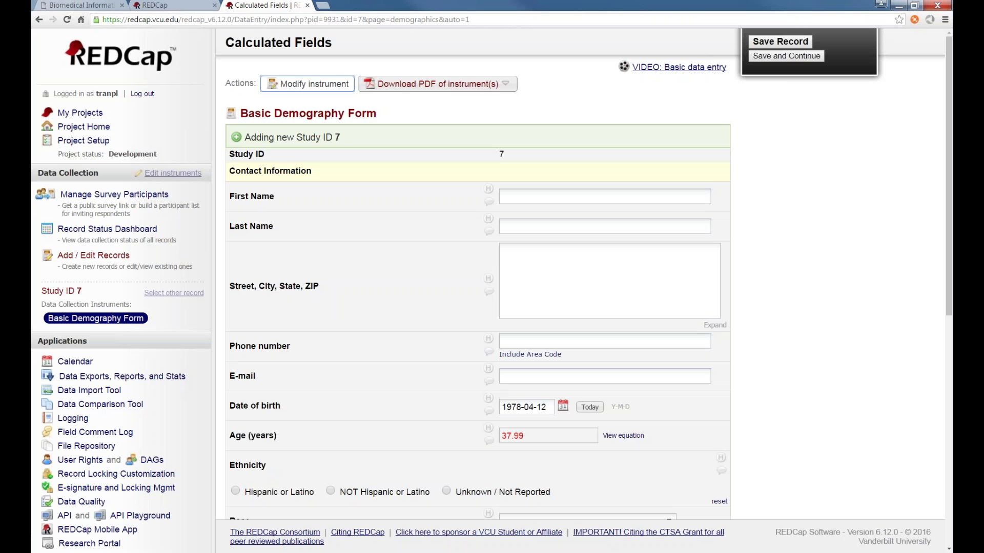
click(328, 83)
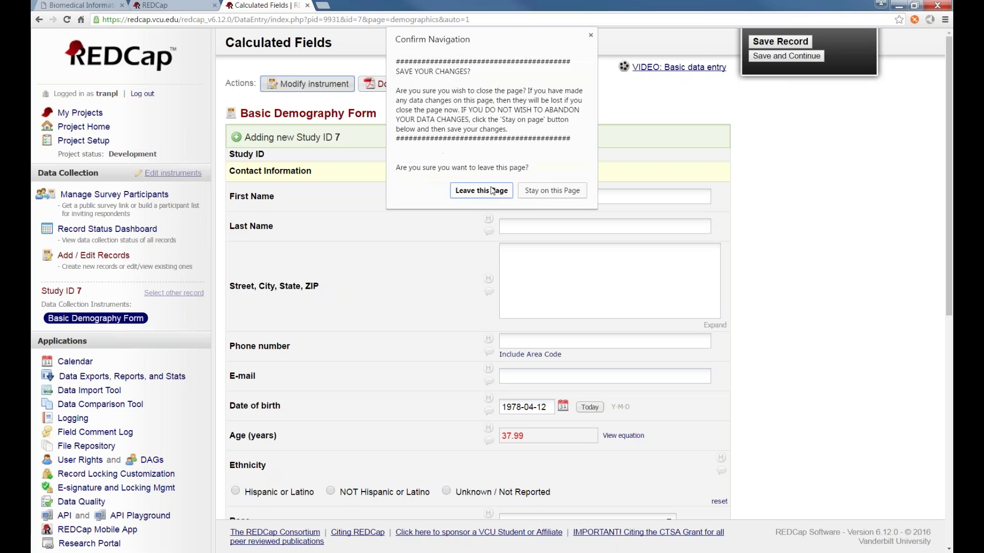
click(418, 189)
Add a Descriptive Text field directly below the True or False field, with the variable name true_val
scroll(477, 245, down, 15)
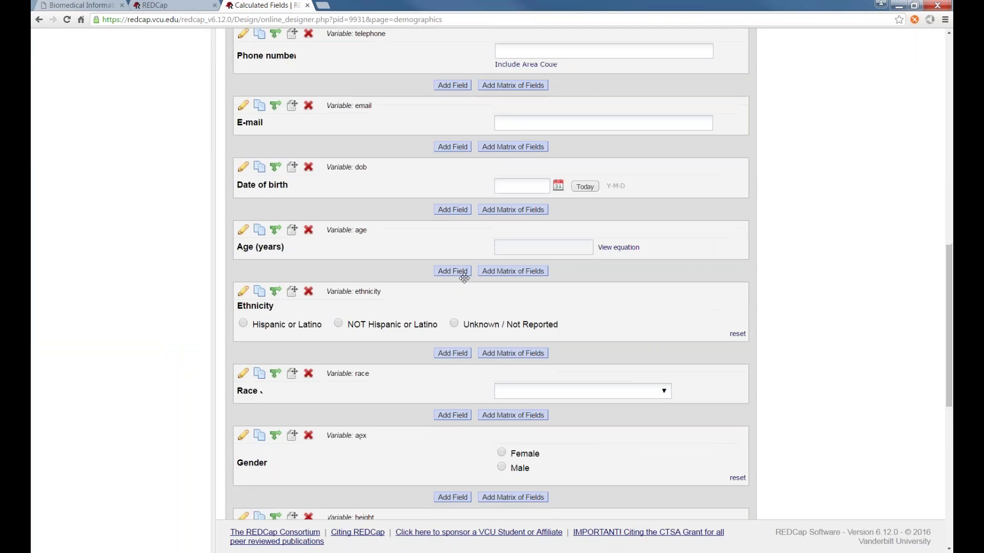
scroll(461, 291, down, 4)
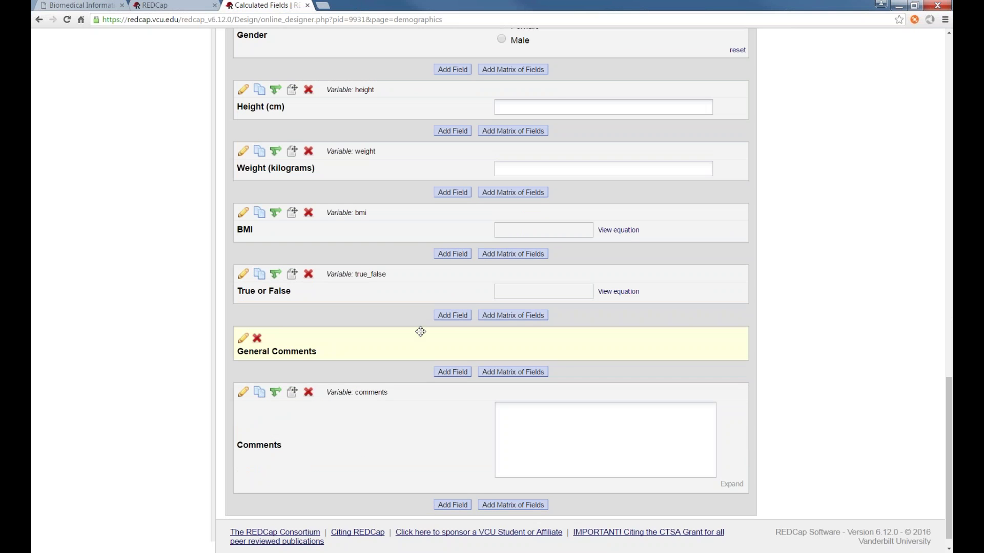
click(458, 316)
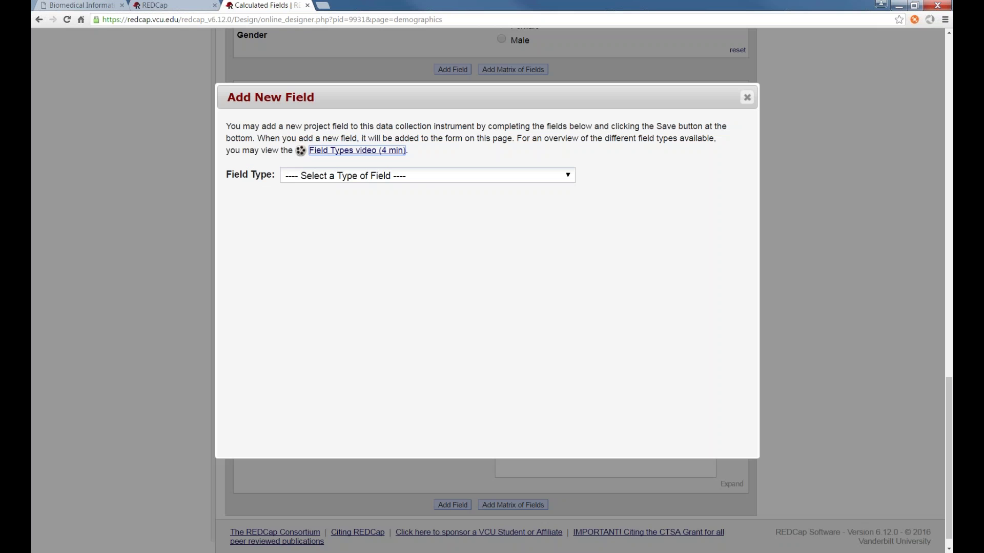
click(439, 176)
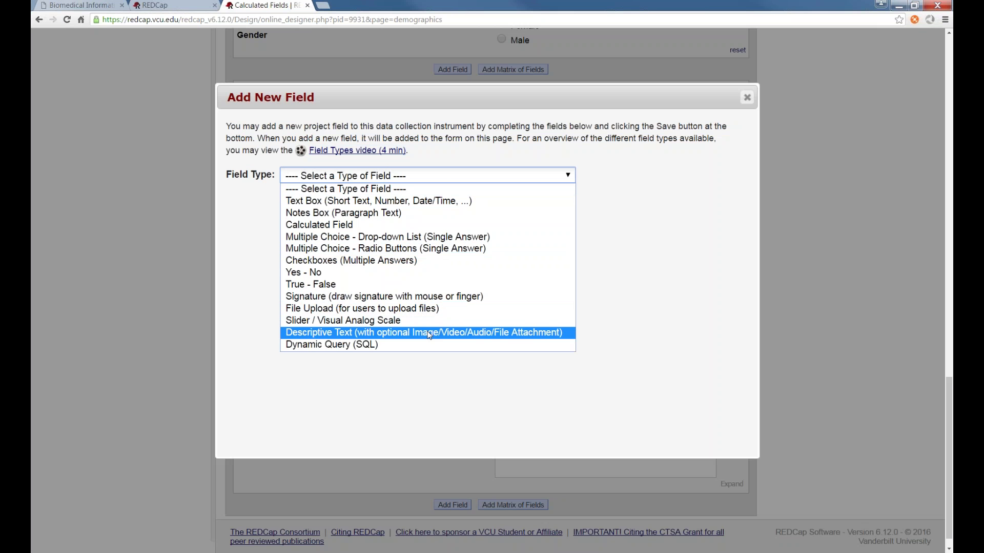
click(468, 332)
click(500, 225)
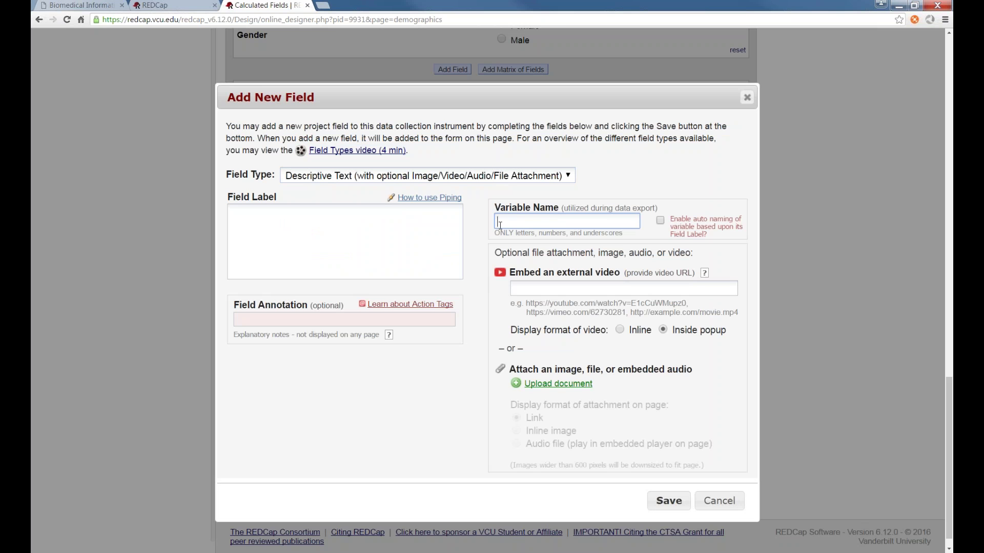
text(true_val)
Enter "If true, show a picture" as the label of the descriptive field
key(shift+Tab)
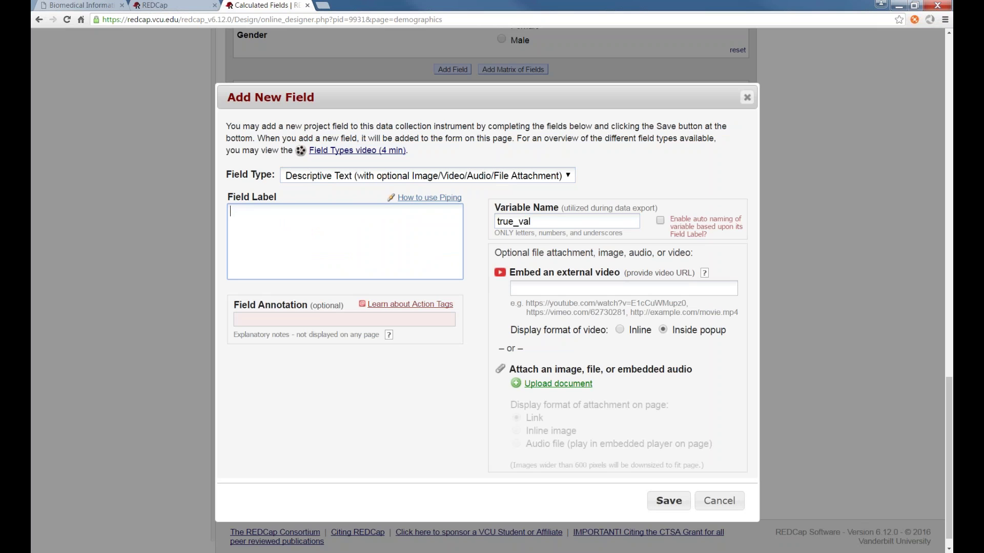
text(If this is)
key(BackSpace)
key(BackSpace)
key(BackSpace)
key(BackSpace)
key(BackSpace)
key(BackSpace)
key(BackSpace)
key(BackSpace)
key(BackSpace)
key(BackSpace)
text(If true, show a picture)
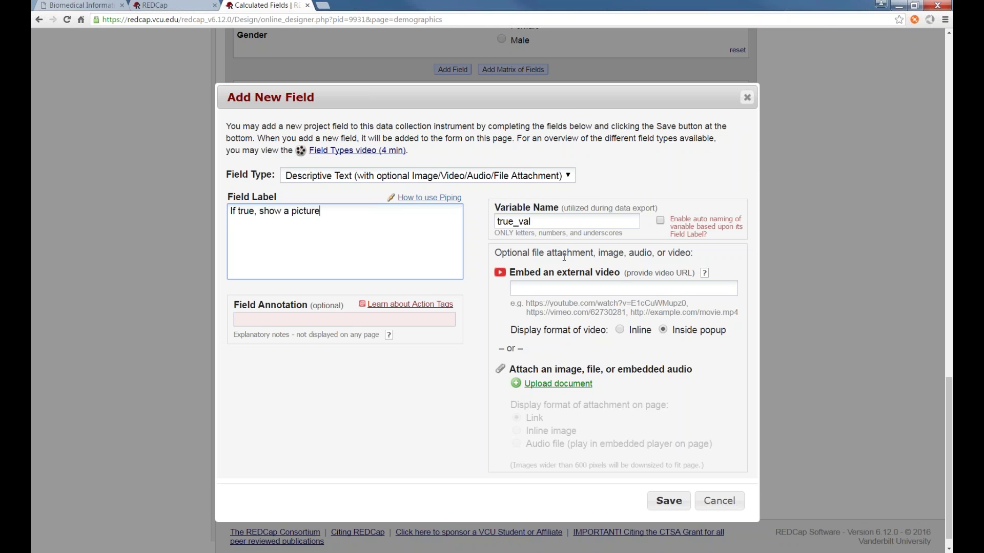
Upload ram_crest.png from the Pictures library as the descriptive field's attachment
click(558, 386)
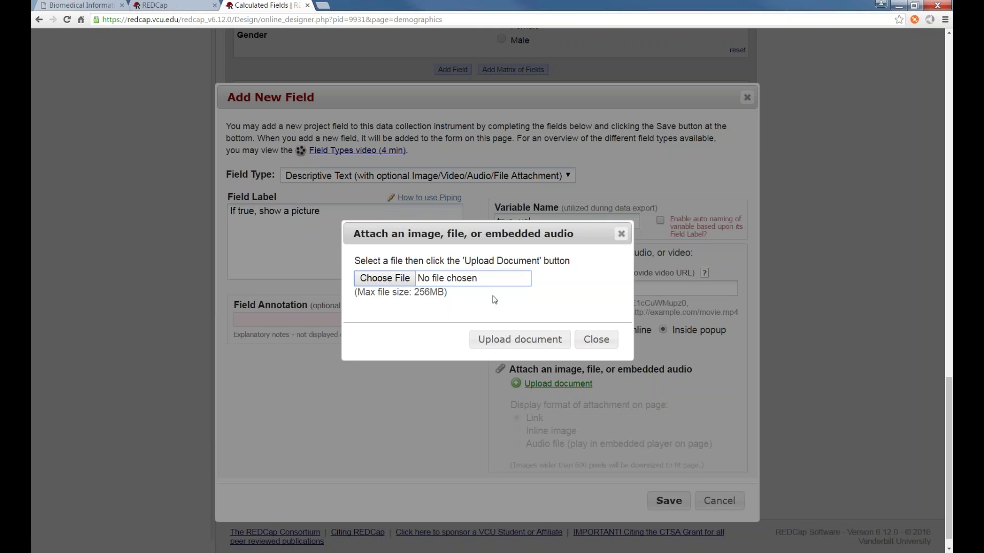
click(385, 277)
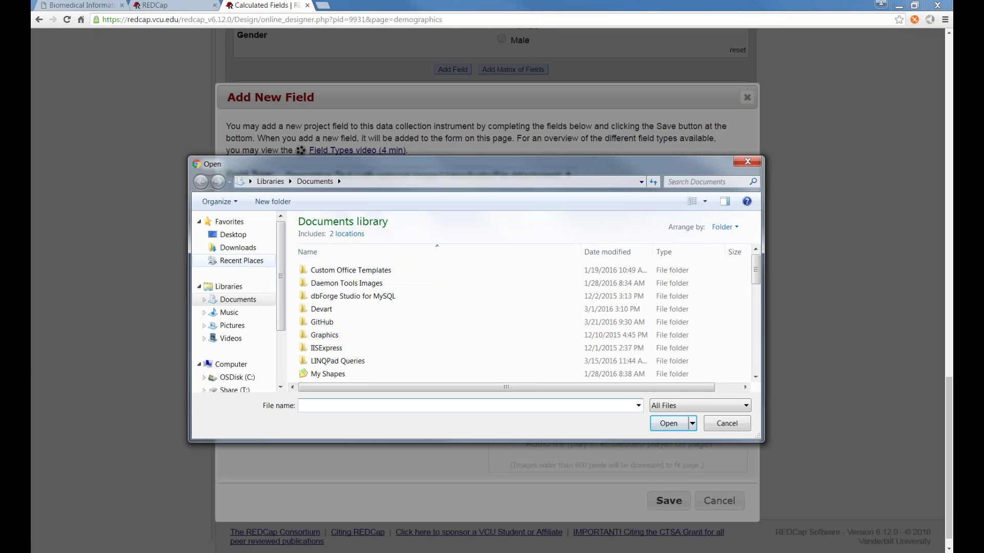
click(246, 326)
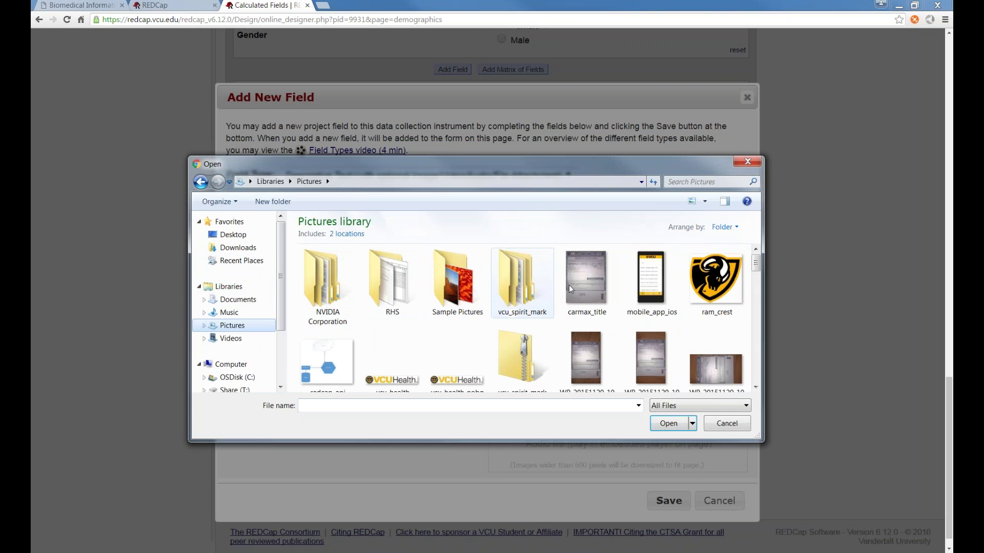
click(729, 302)
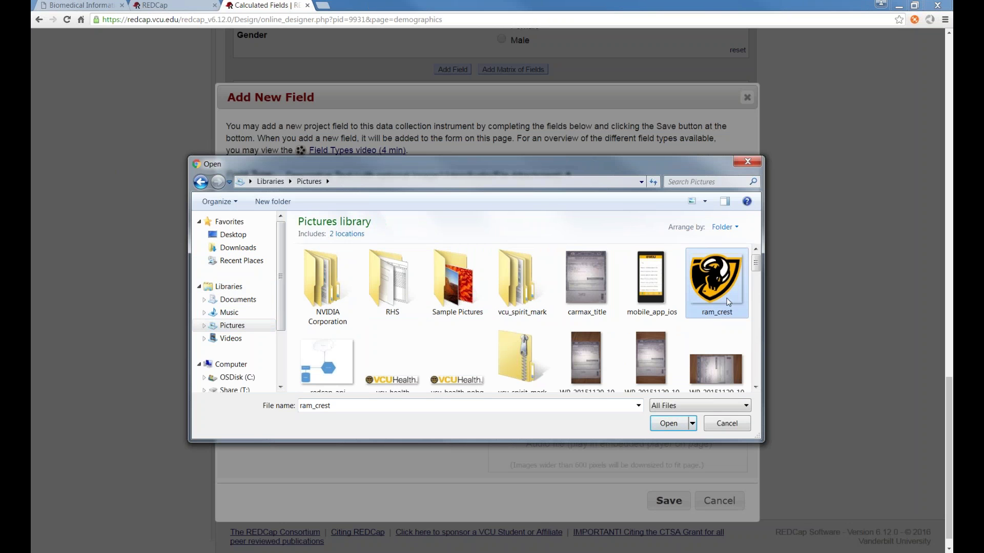
click(669, 424)
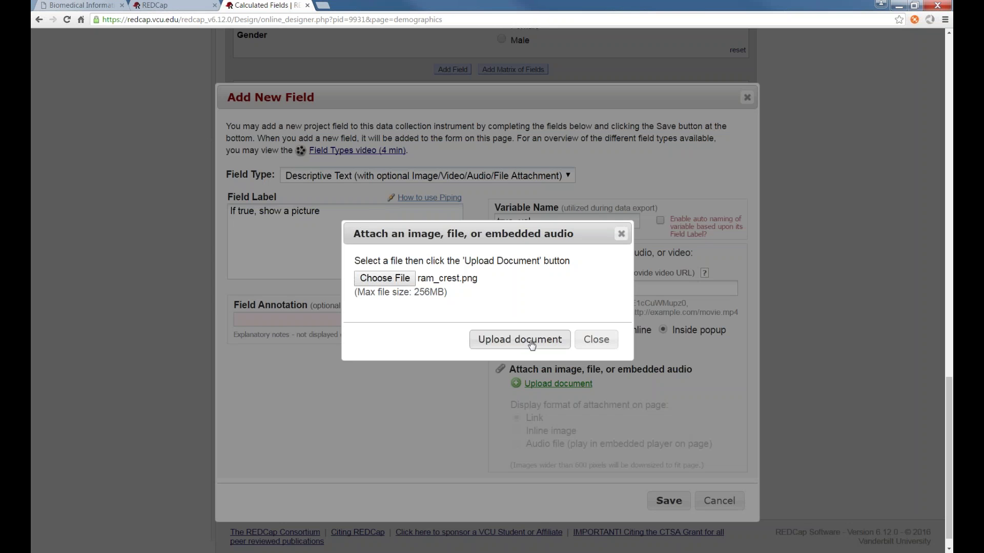
click(532, 343)
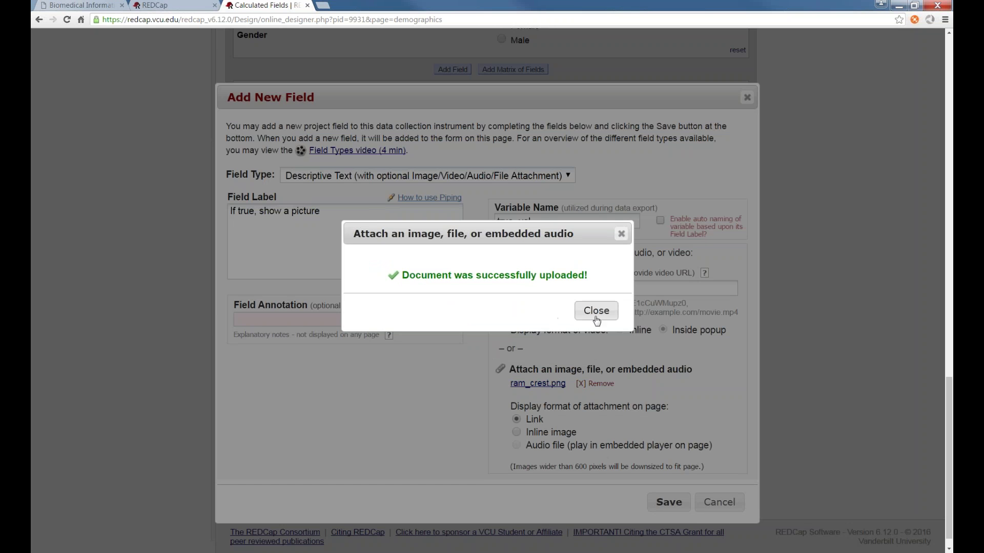
click(596, 315)
Set the attachment's display format to inline image and save the new field
click(516, 432)
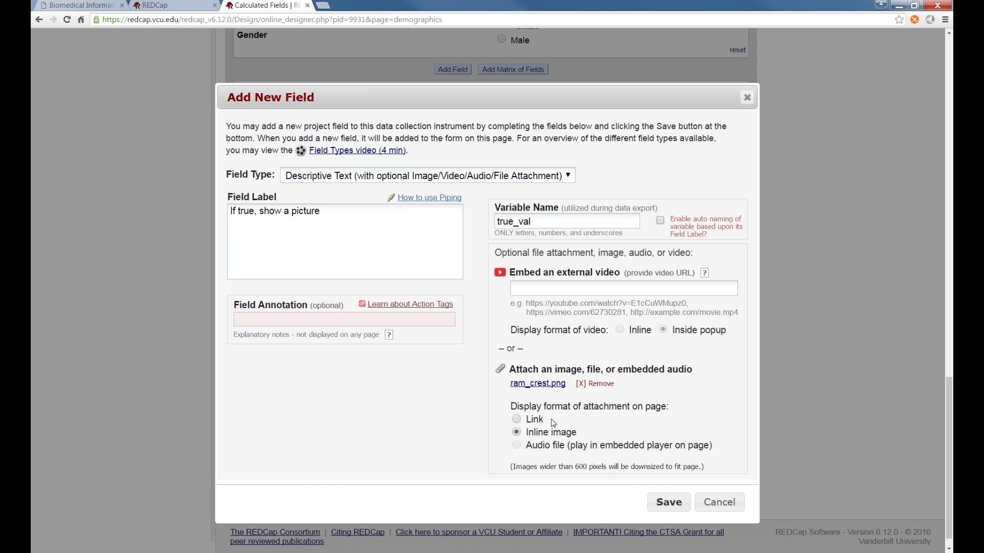
scroll(560, 406, down, 1)
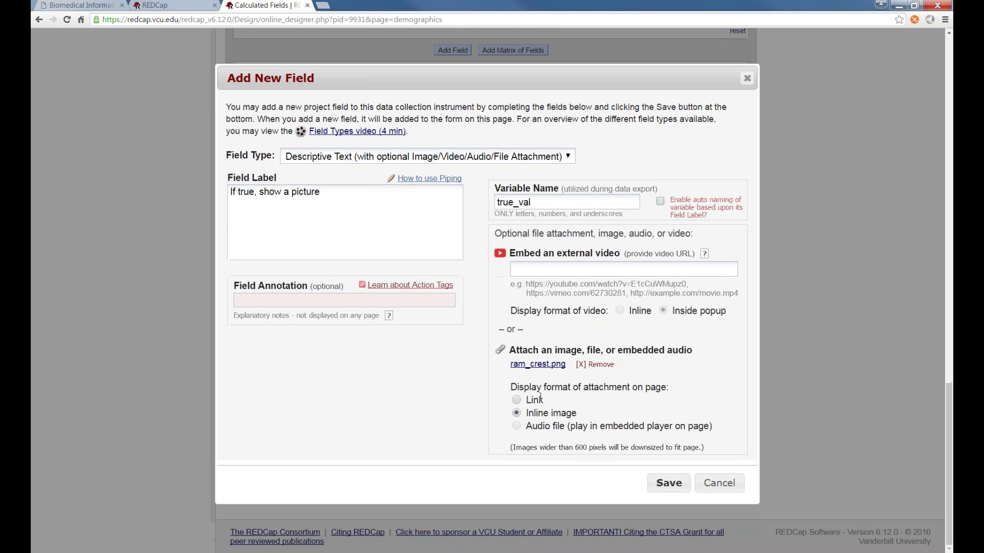
click(662, 482)
Examine the new picture field on the form, from the True or False field down to General Comments
scroll(546, 361, down, 3)
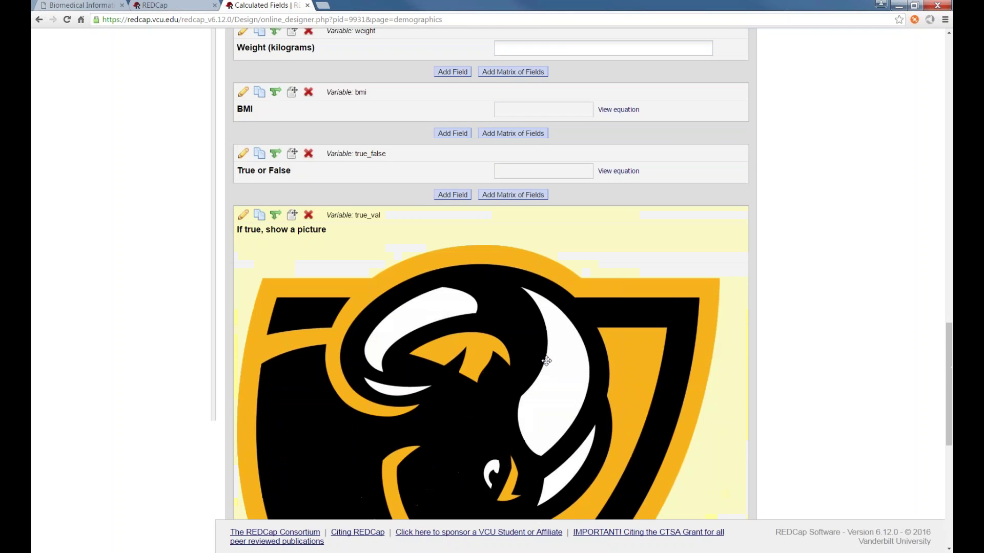
scroll(546, 361, down, 2)
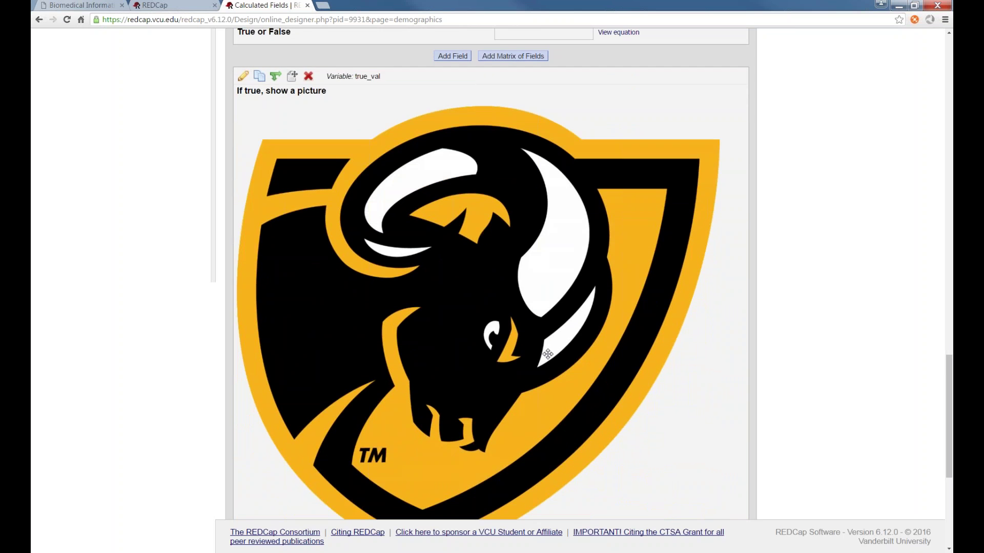
scroll(548, 354, up, 2)
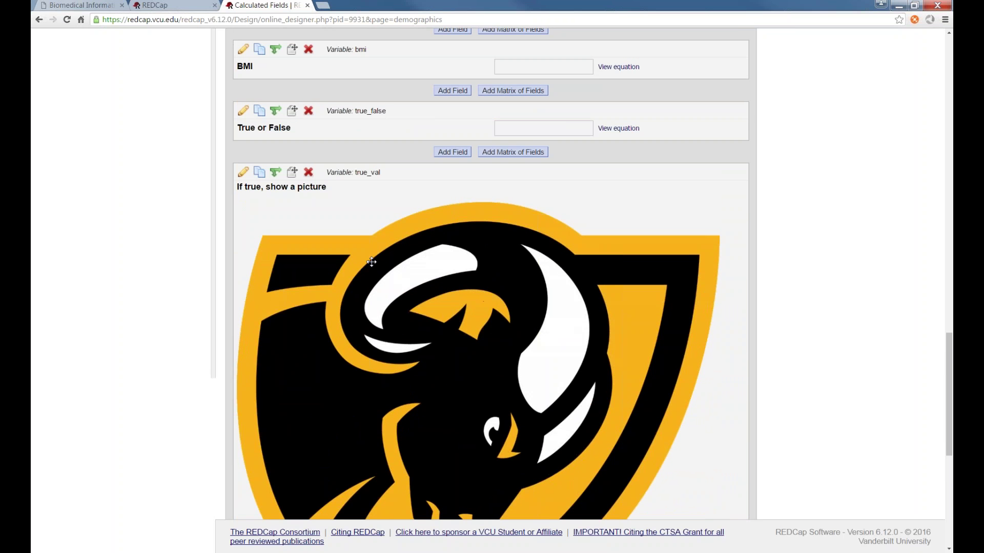
scroll(358, 266, down, 2)
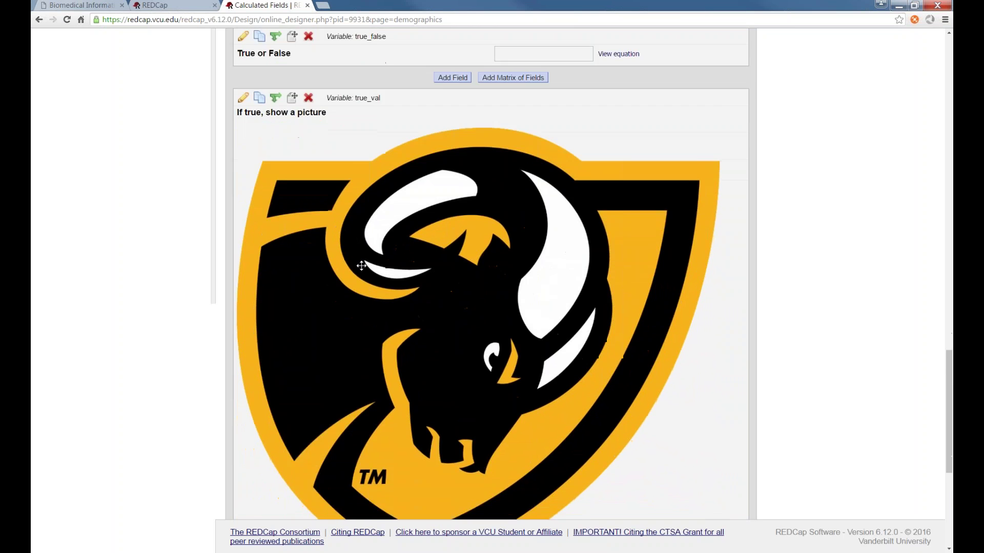
scroll(361, 265, down, 3)
scroll(362, 259, up, 3)
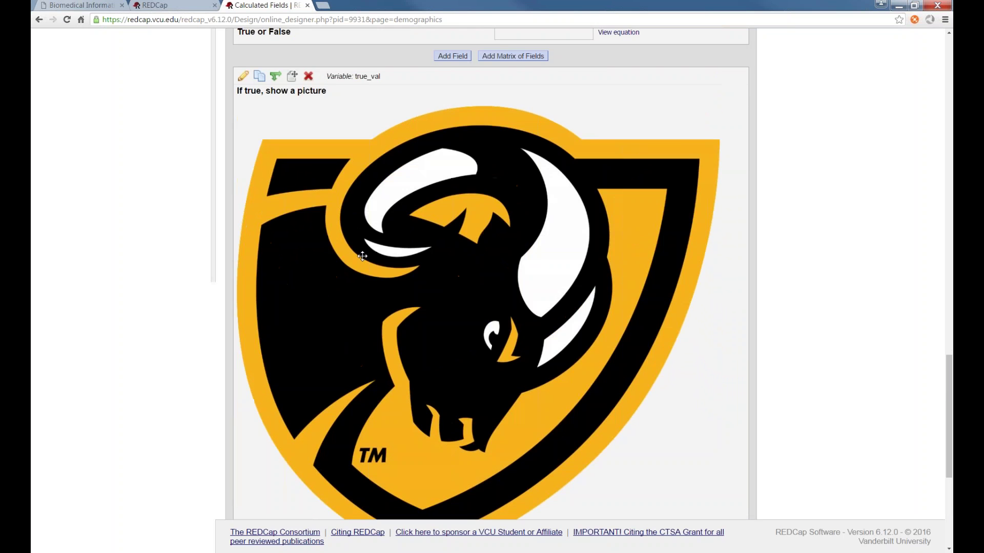
scroll(363, 256, up, 1)
scroll(364, 256, down, 4)
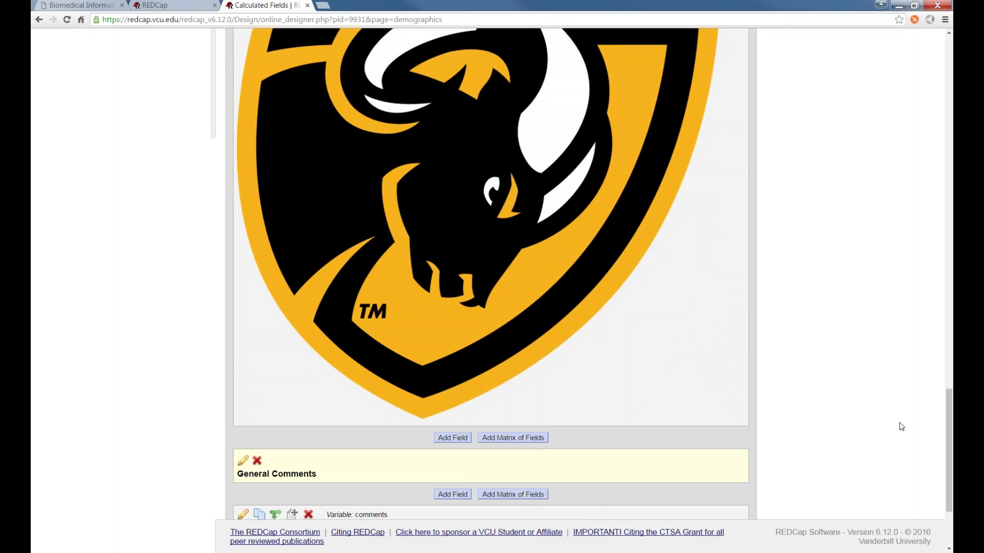
drag(948, 436, 949, 371)
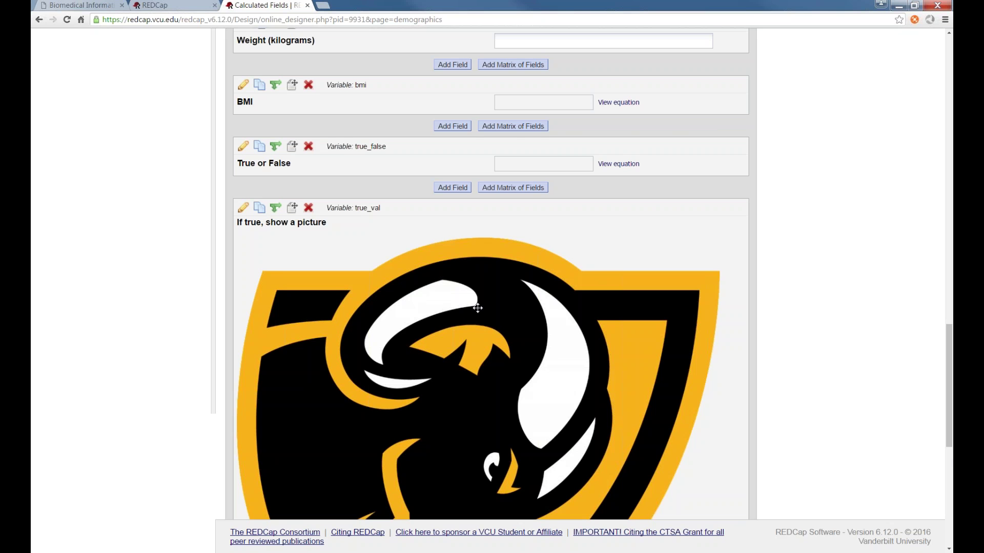
Add branching logic to the true_val field so it shows only if true_false = 100, and save it
scroll(456, 306, down, 1)
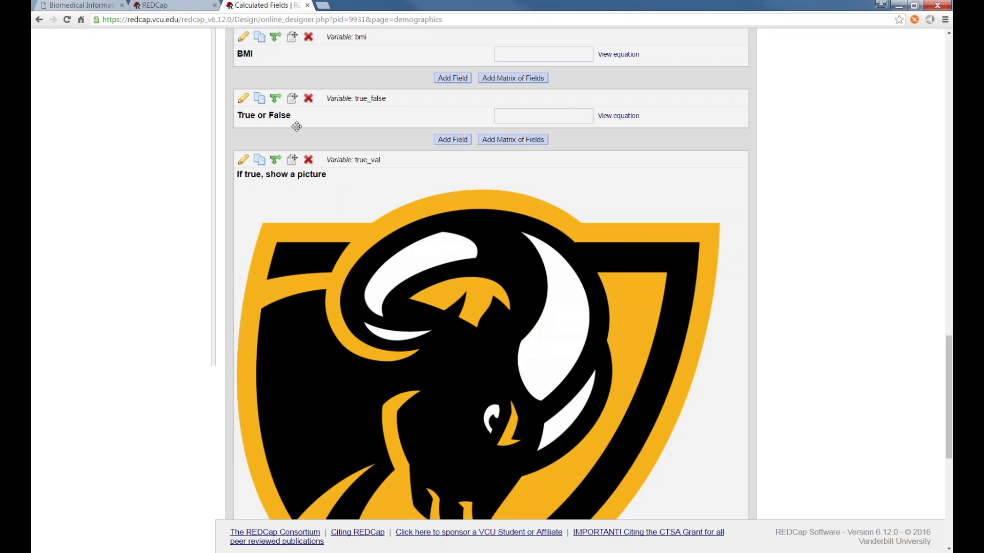
click(276, 163)
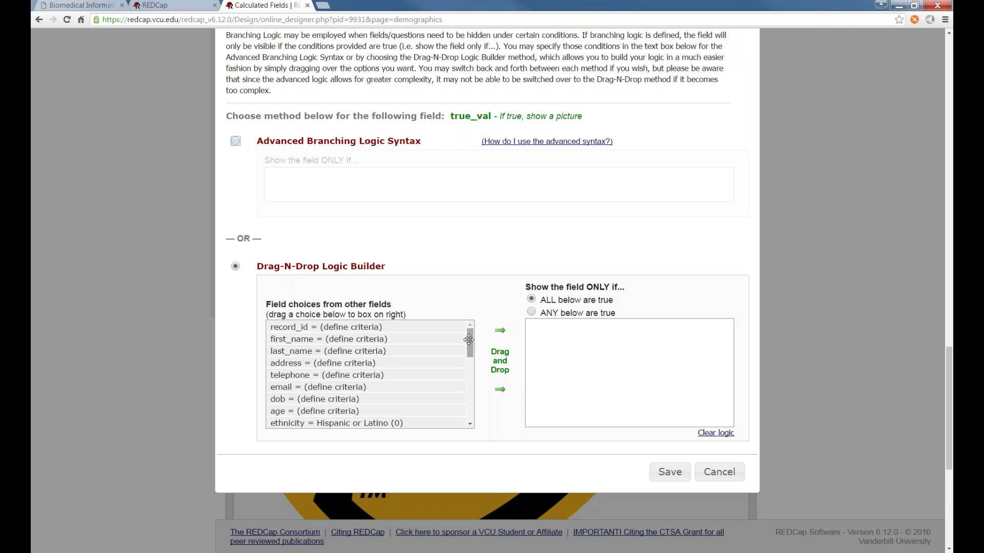
drag(469, 340, 470, 405)
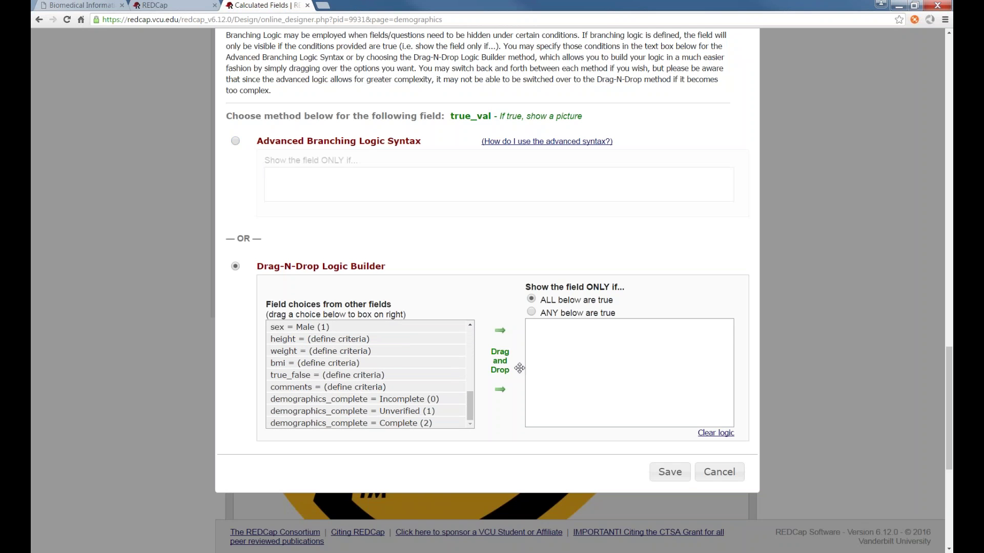
drag(520, 368, 586, 368)
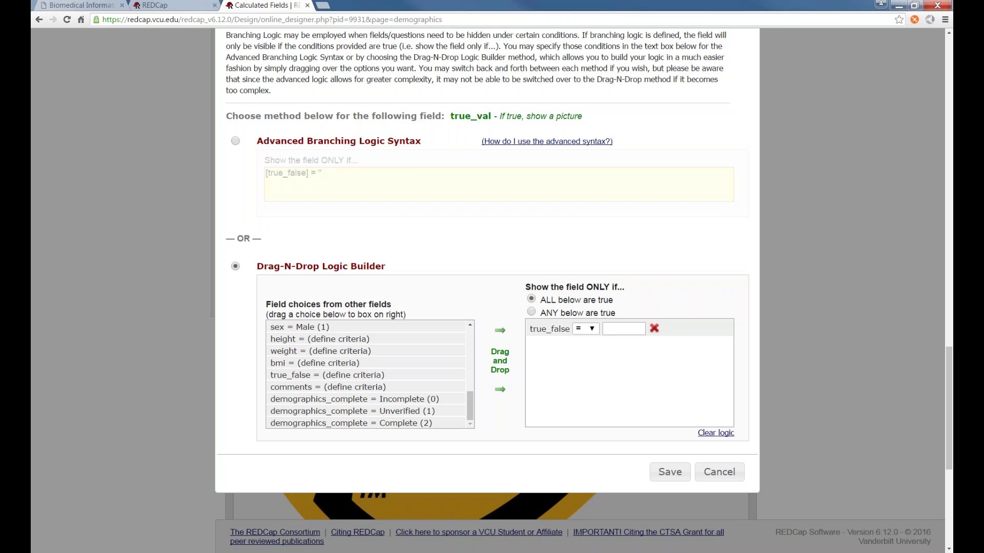
click(614, 328)
click(604, 370)
click(672, 473)
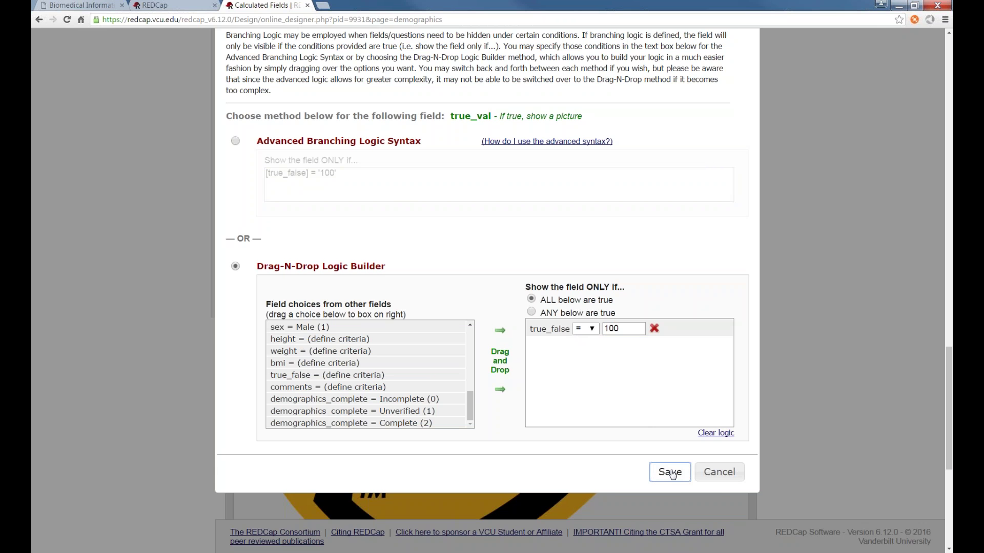
Save the true_val branching logic and start a new record in the Basic Demography Form
click(673, 472)
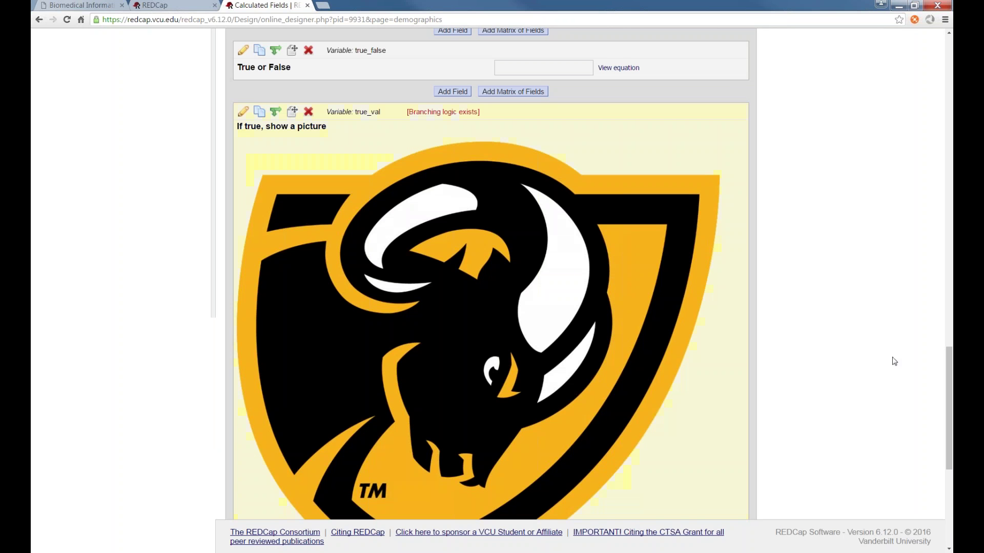
drag(946, 404, 946, 95)
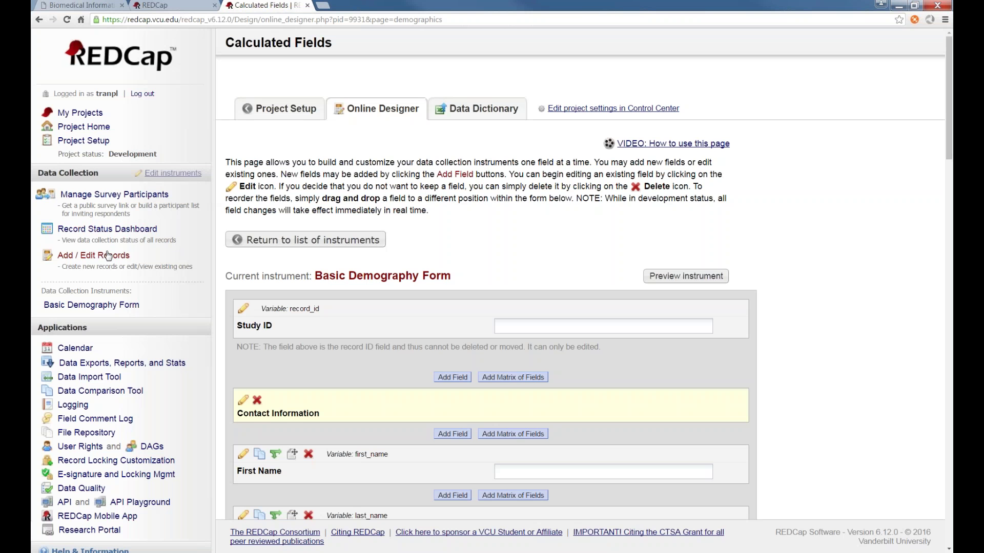
click(105, 255)
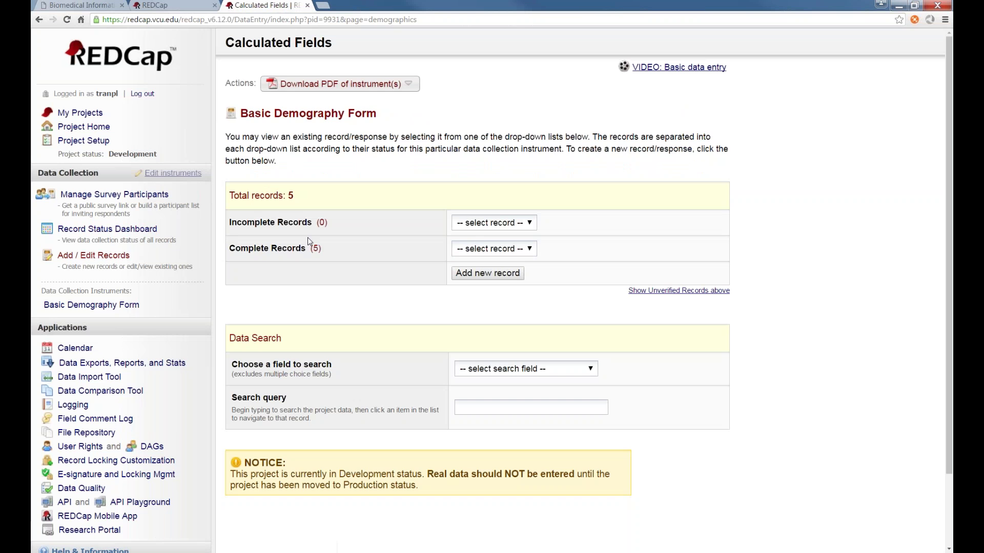
click(488, 276)
Pick a date of birth about two years back in the new record and check the True or False field
scroll(562, 229, down, 4)
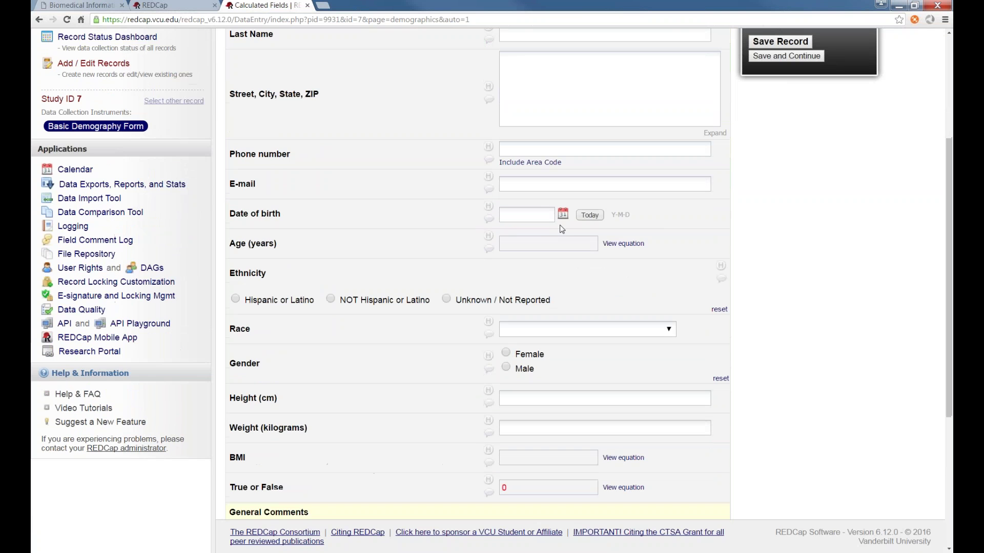
click(562, 213)
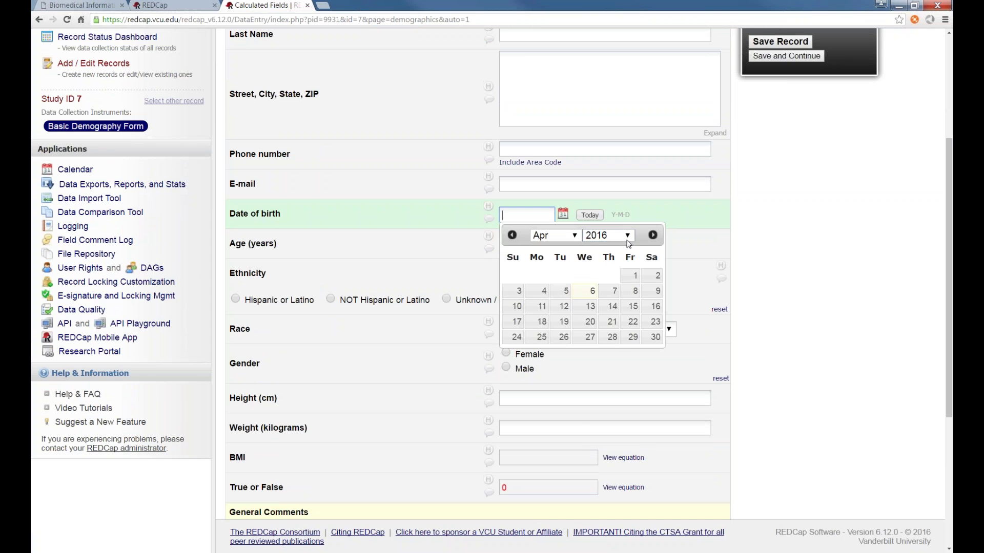
click(627, 236)
click(605, 456)
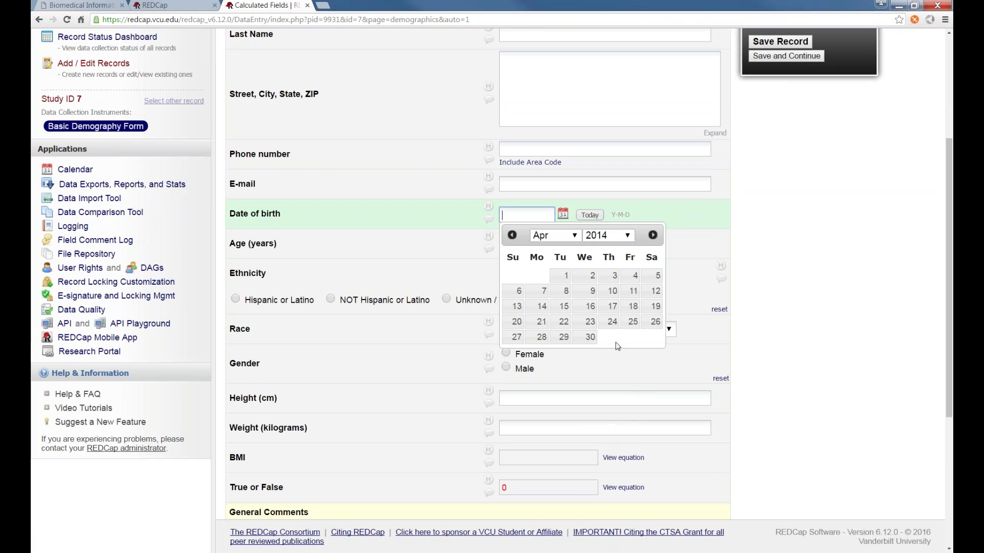
click(603, 305)
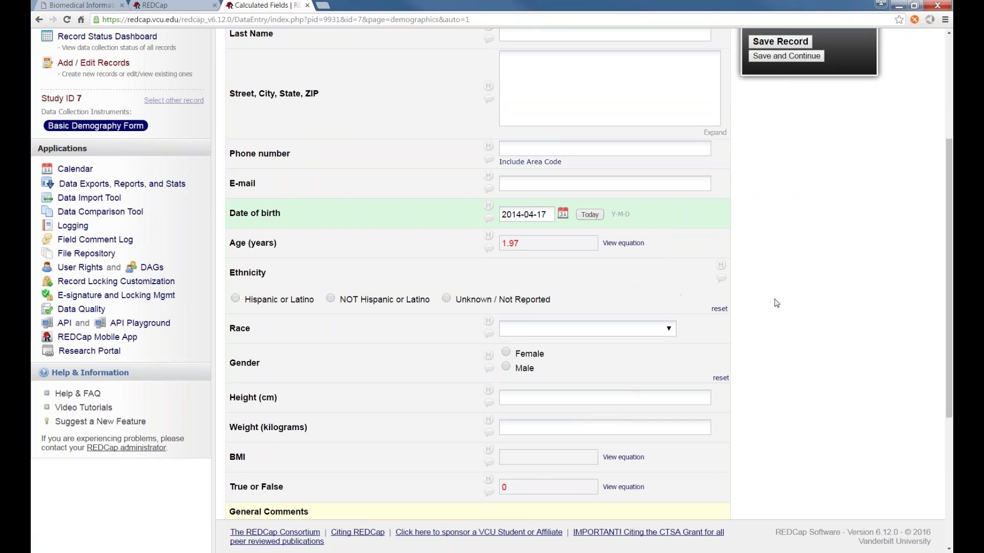
scroll(776, 303, down, 5)
scroll(405, 301, up, 3)
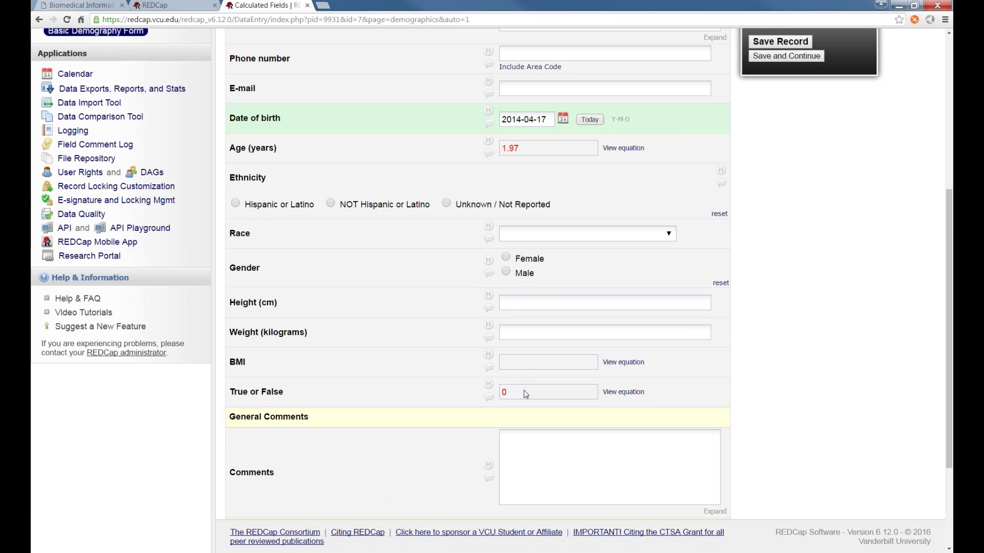
Change the date of birth to one that makes the participant a middle-aged adult
click(562, 119)
click(626, 143)
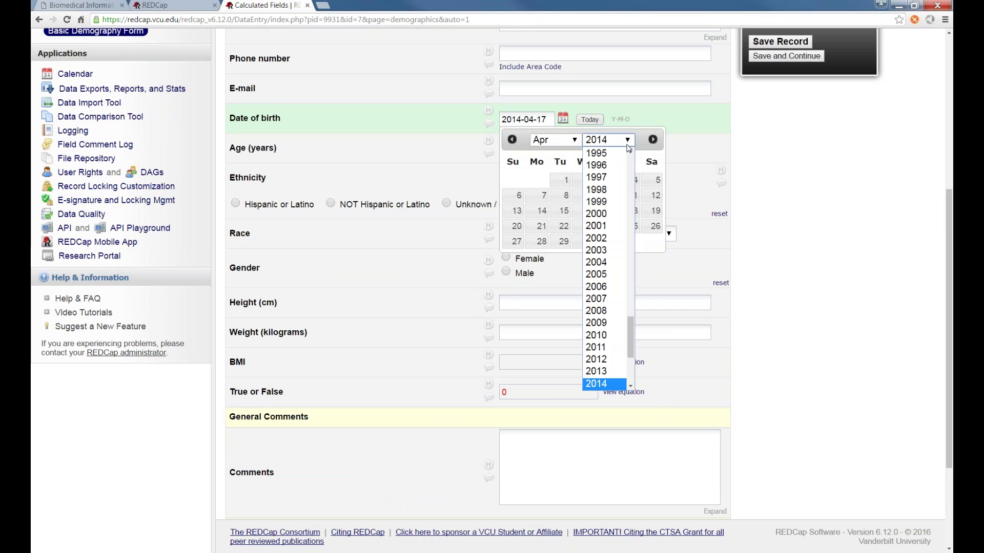
drag(630, 332, 629, 302)
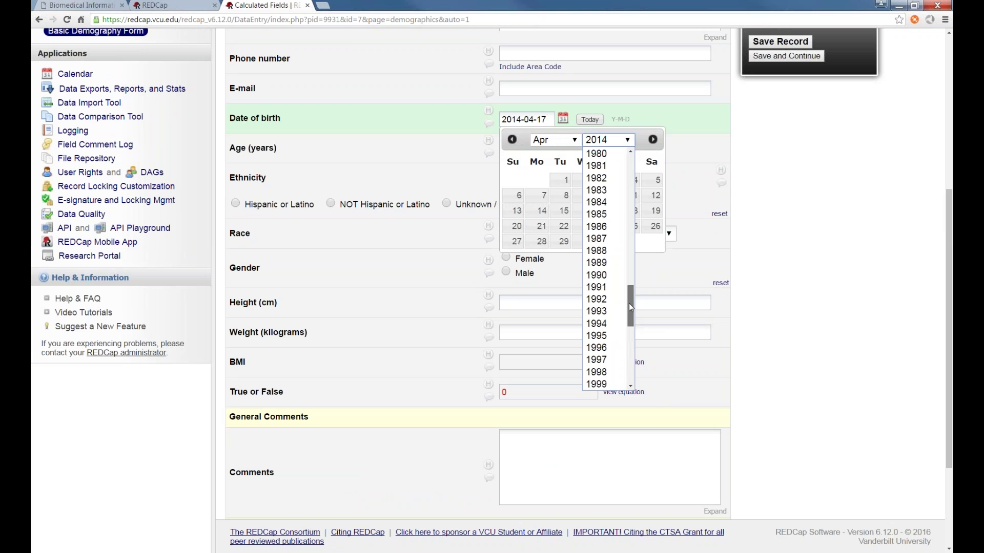
scroll(610, 218, up, 5)
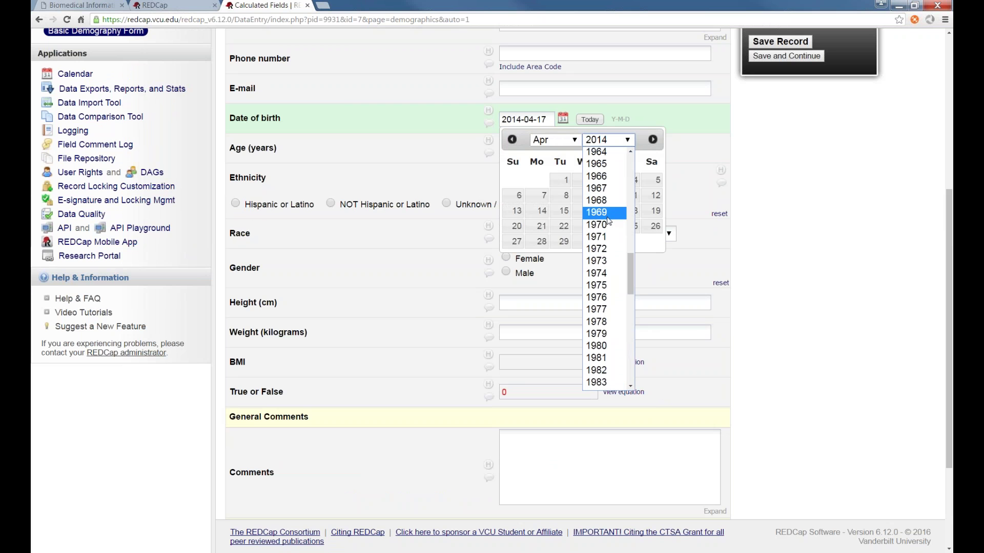
click(605, 212)
click(584, 211)
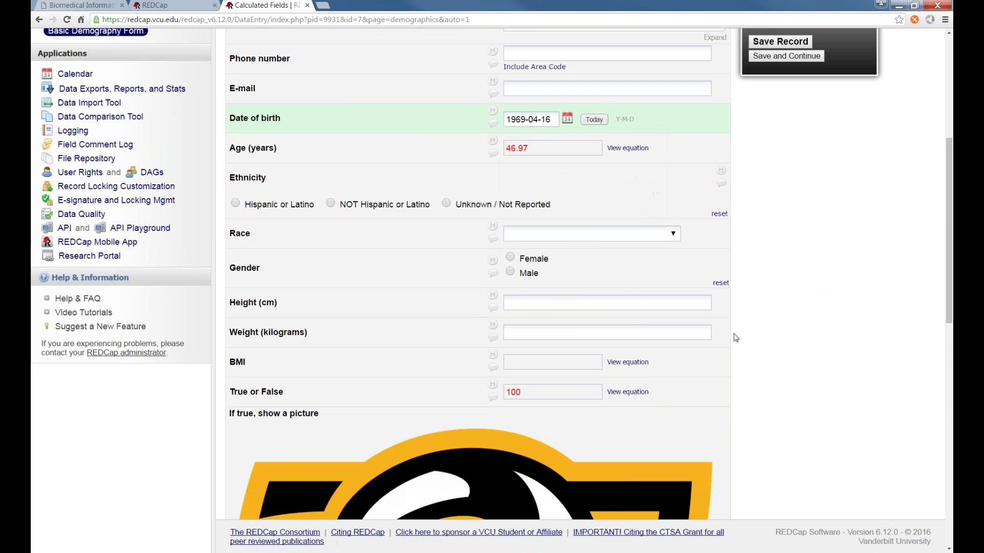
Examine the conditional picture field together with the True or False, age and date of birth fields above it
scroll(599, 346, down, 6)
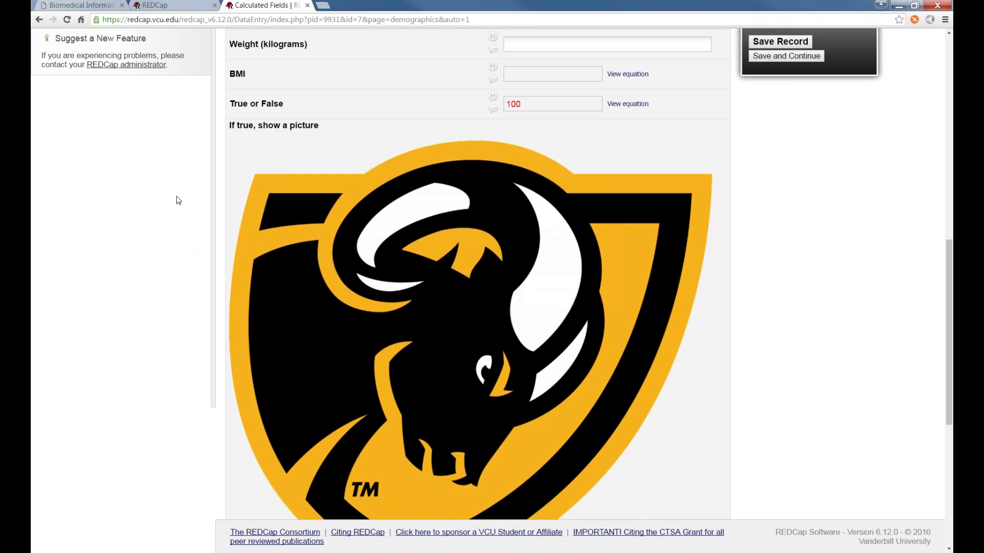
scroll(181, 198, up, 2)
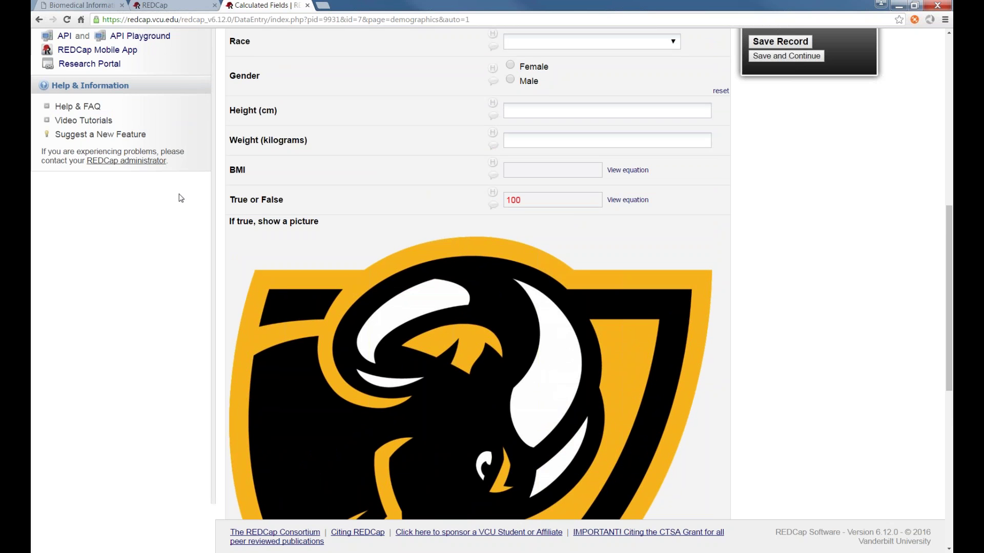
scroll(180, 198, down, 1)
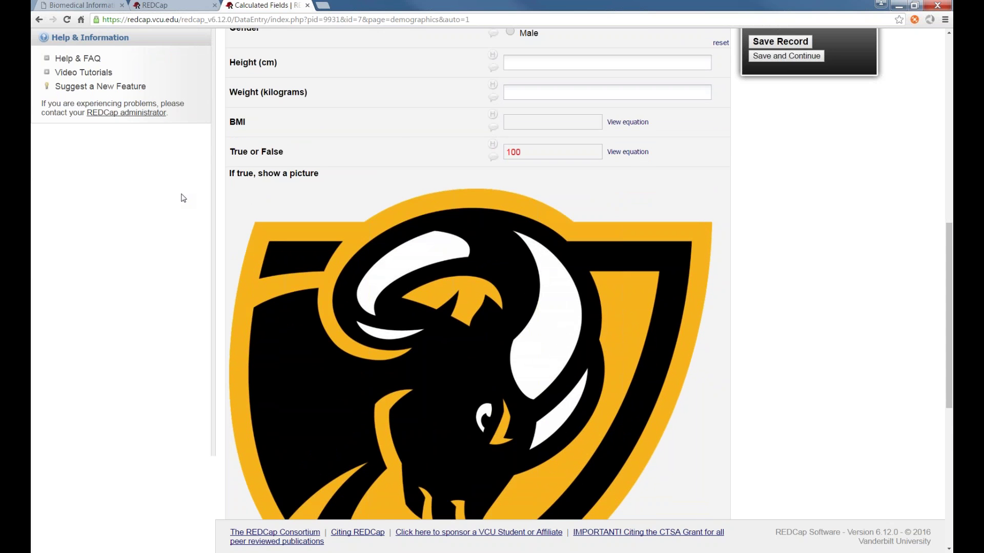
scroll(182, 199, up, 1)
scroll(195, 194, up, 1)
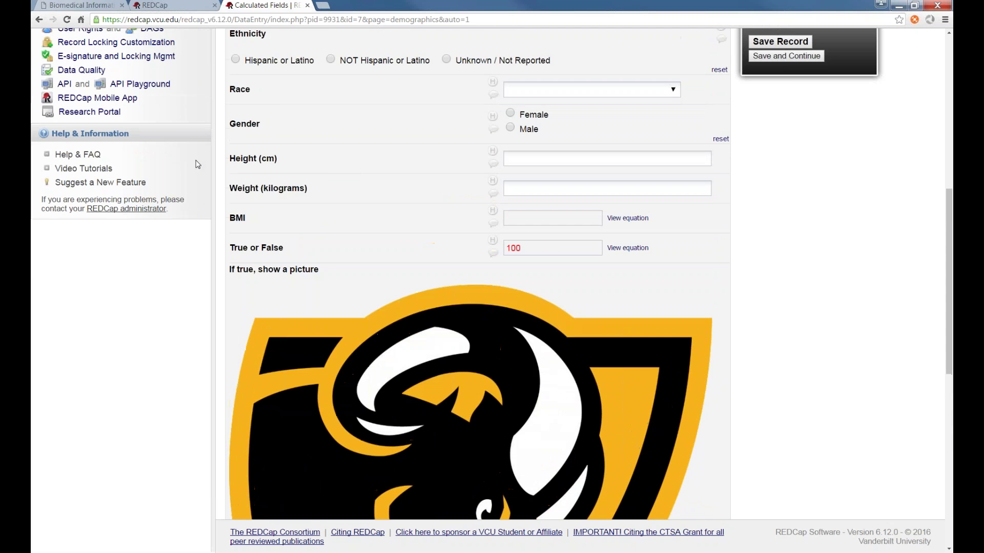
scroll(198, 164, up, 1)
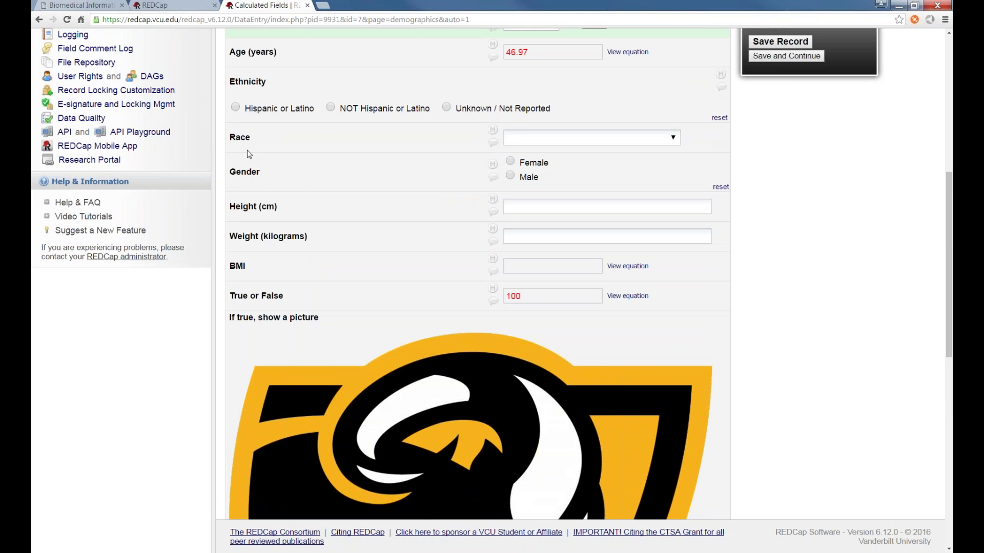
scroll(250, 152, down, 2)
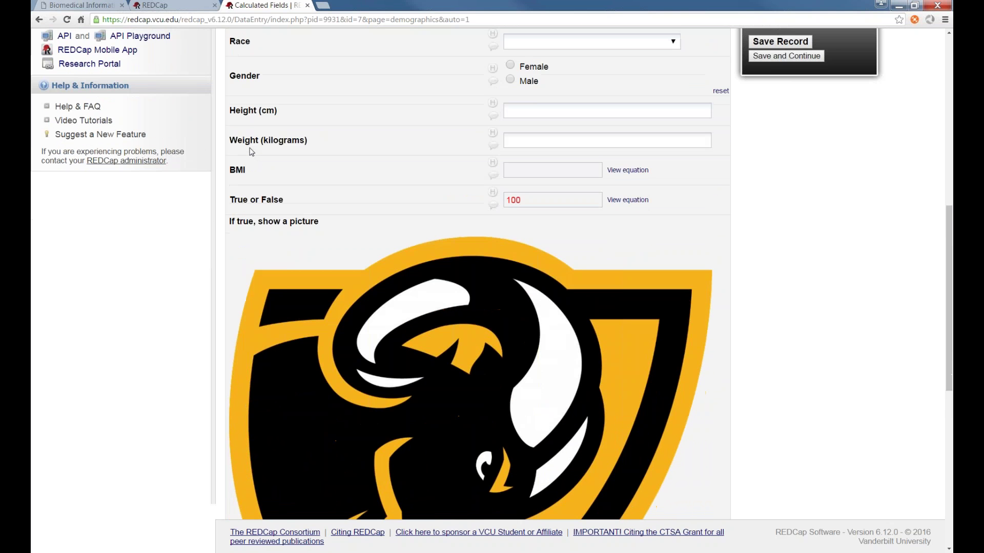
scroll(252, 152, down, 1)
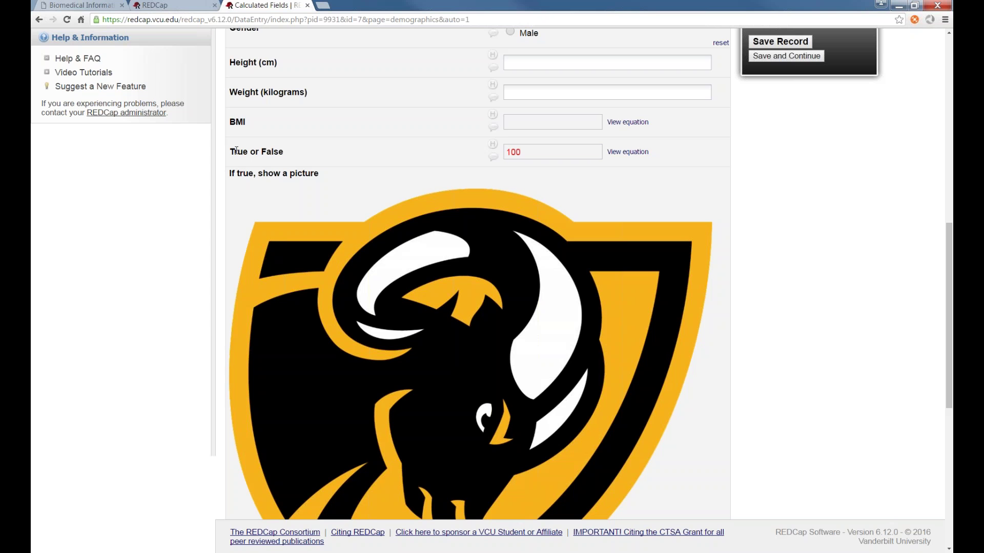
scroll(235, 155, down, 1)
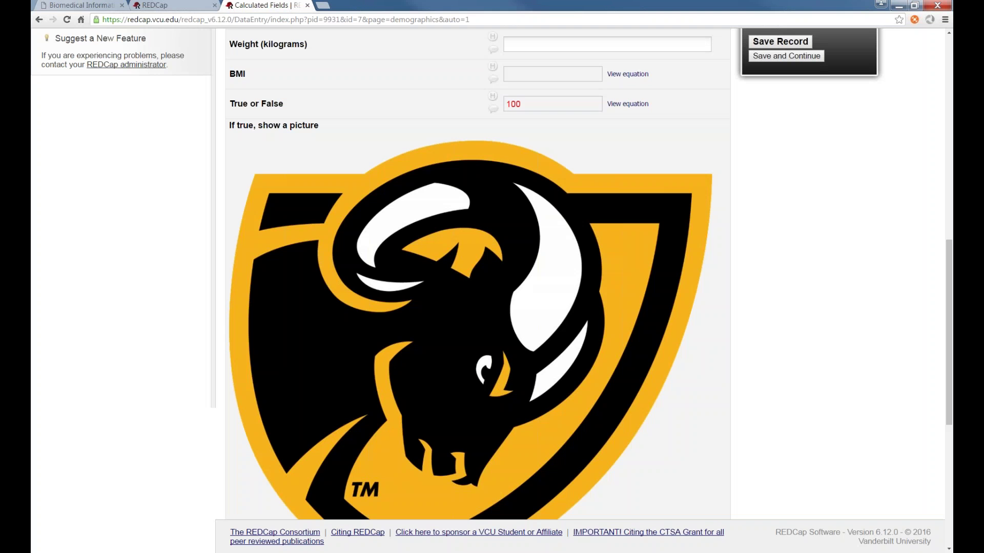
scroll(237, 162, down, 7)
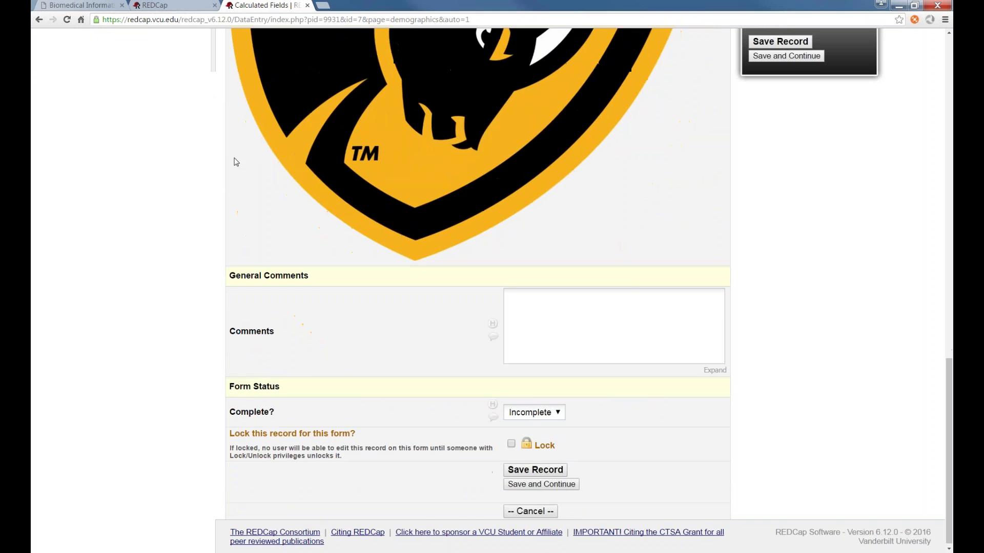
scroll(237, 159, up, 6)
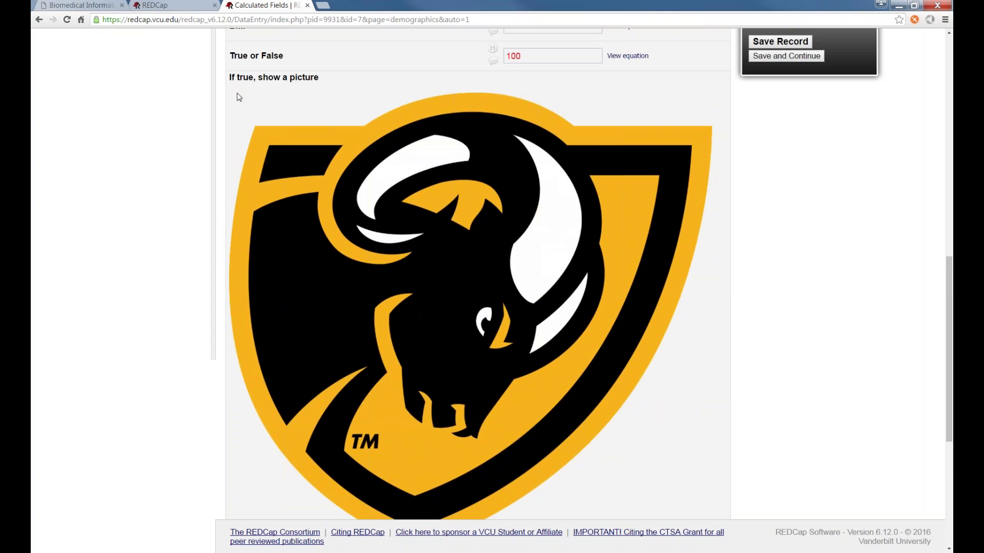
scroll(239, 94, up, 2)
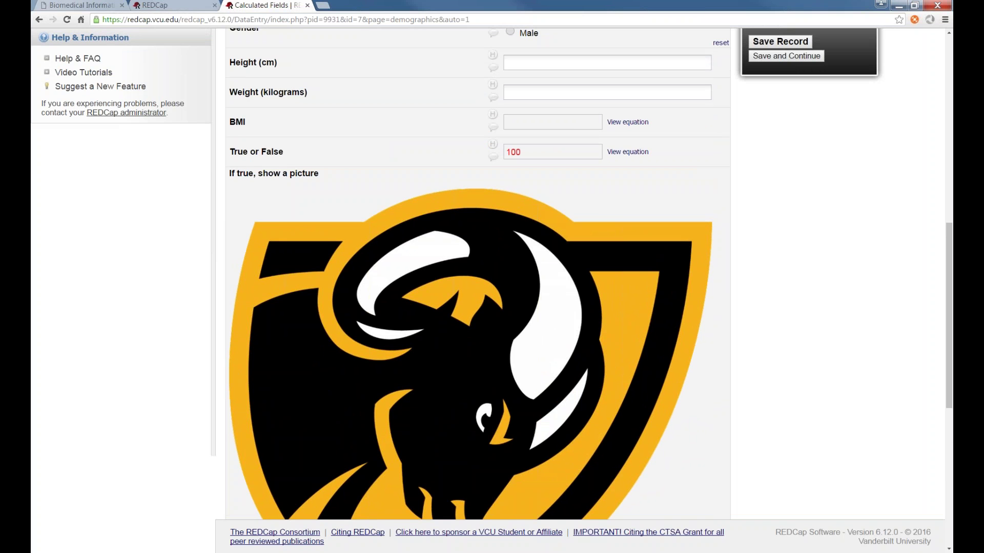
scroll(241, 97, up, 1)
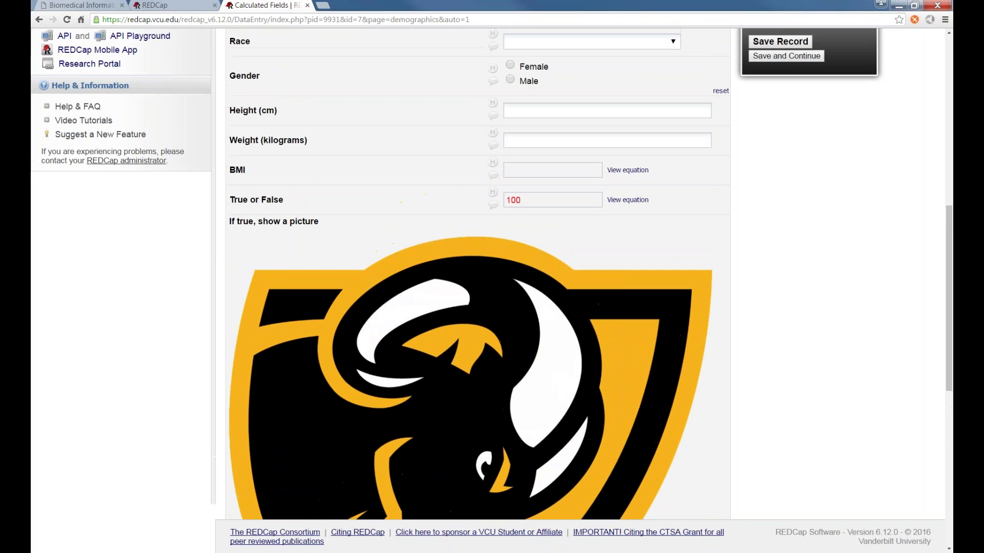
scroll(255, 124, up, 2)
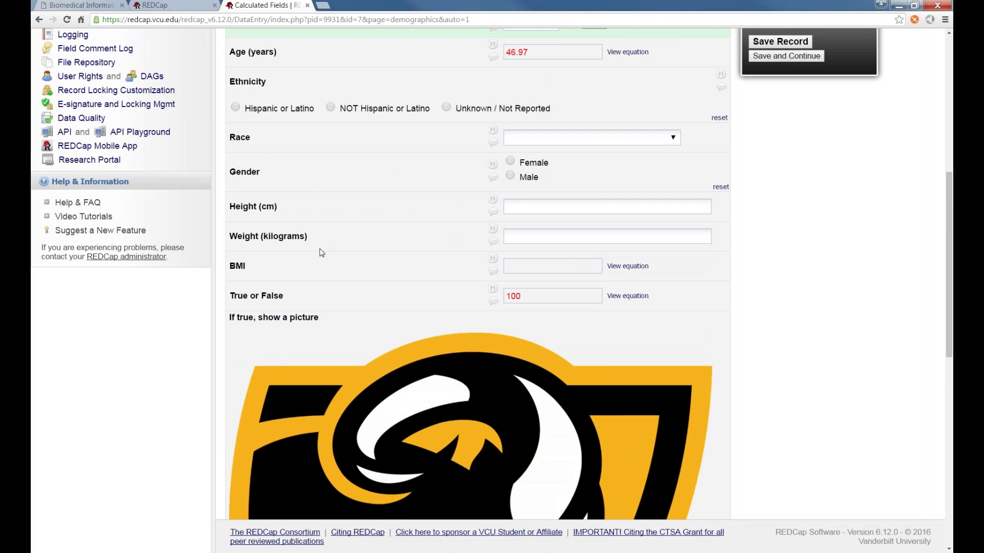
scroll(271, 233, up, 3)
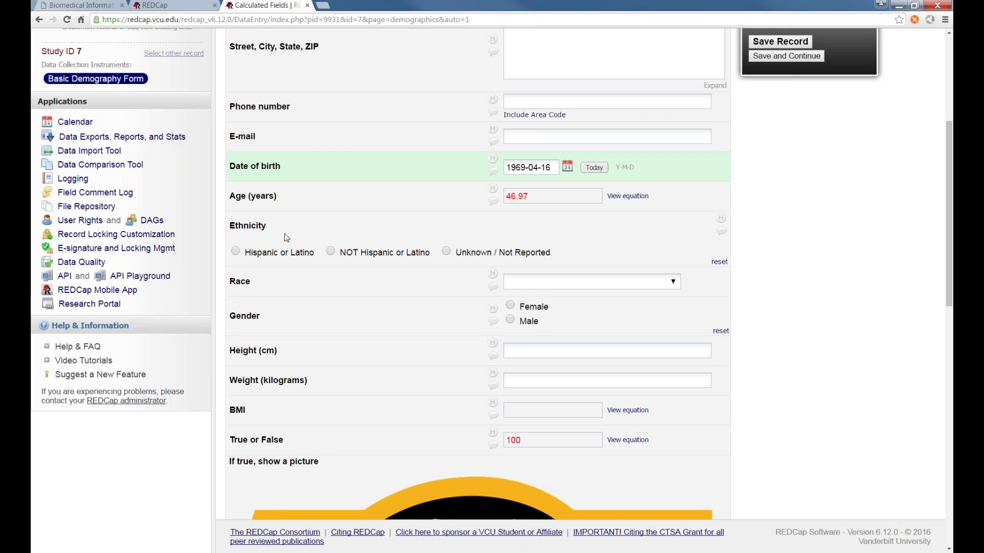
scroll(359, 233, up, 1)
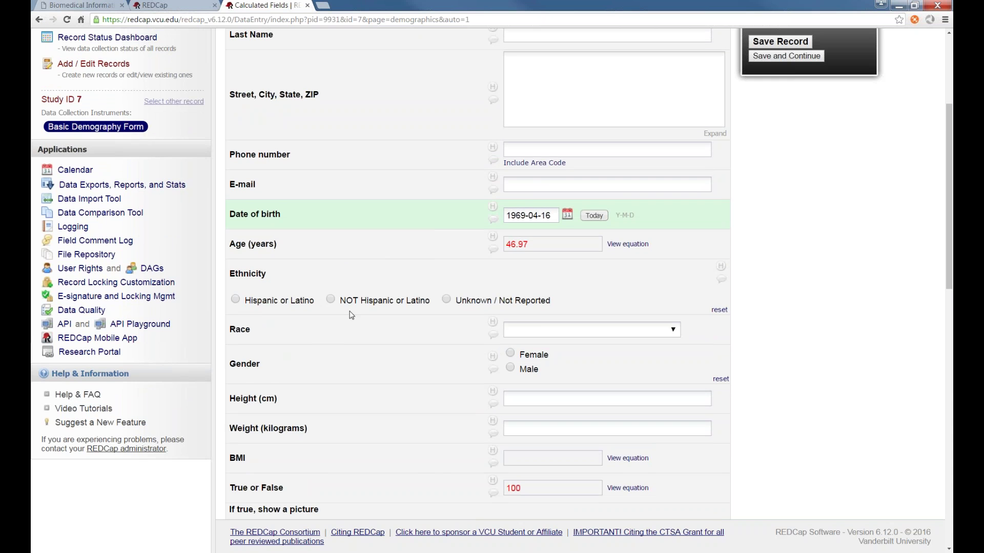
Set the form status to Complete and save the record
scroll(352, 314, down, 3)
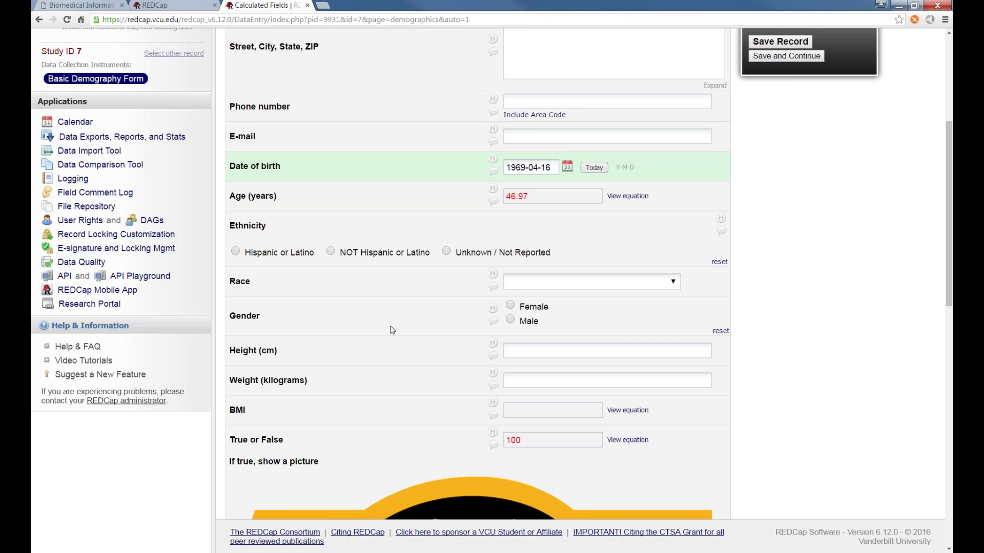
scroll(391, 330, down, 5)
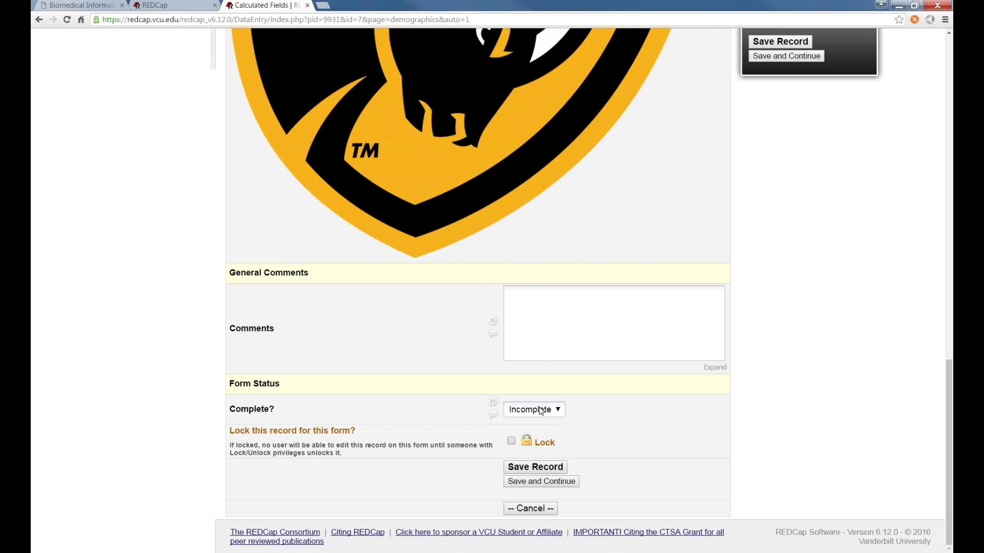
click(533, 409)
click(535, 456)
click(541, 467)
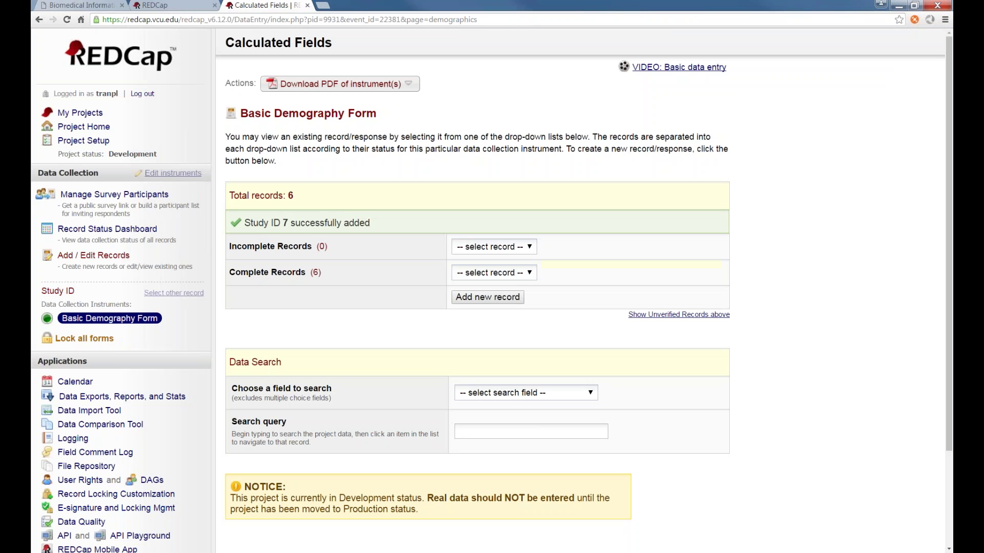
Open complete record 7 and review its fields from date of birth and age down to True or False
click(521, 272)
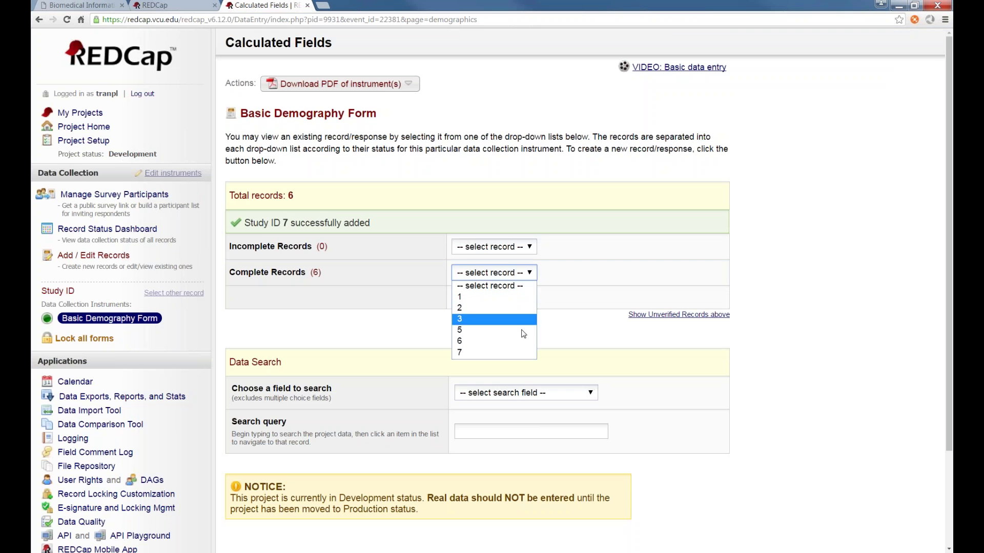
click(511, 354)
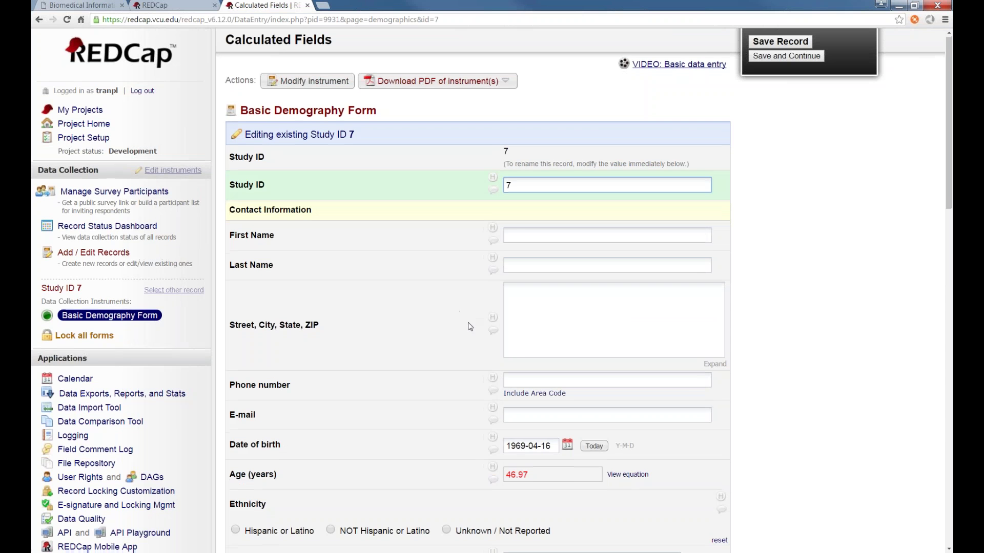
scroll(469, 318, down, 3)
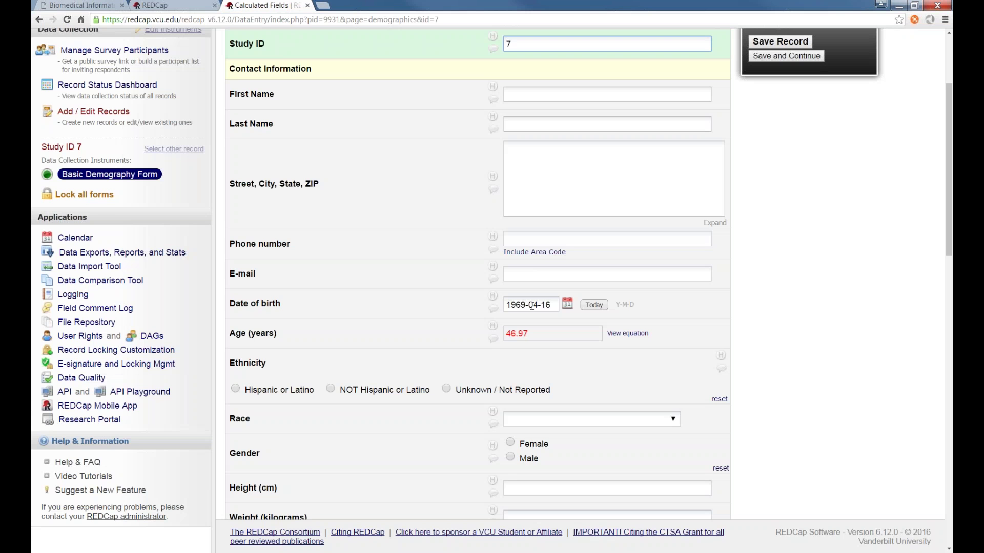
click(456, 302)
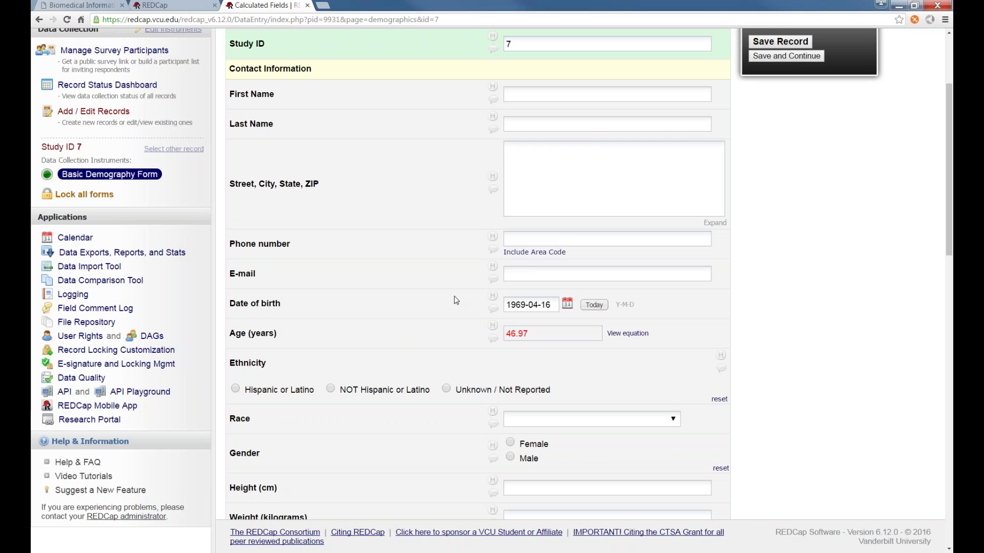
scroll(456, 301, down, 2)
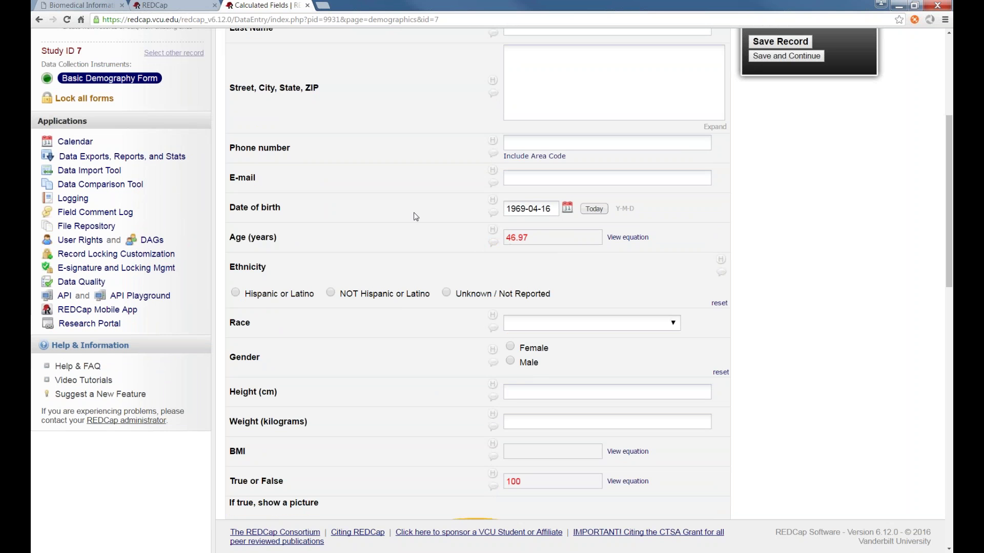
Run the data quality rule for incorrect values in calculated fields across all records and open its list of discrepancies
scroll(307, 205, up, 1)
scroll(302, 205, up, 1)
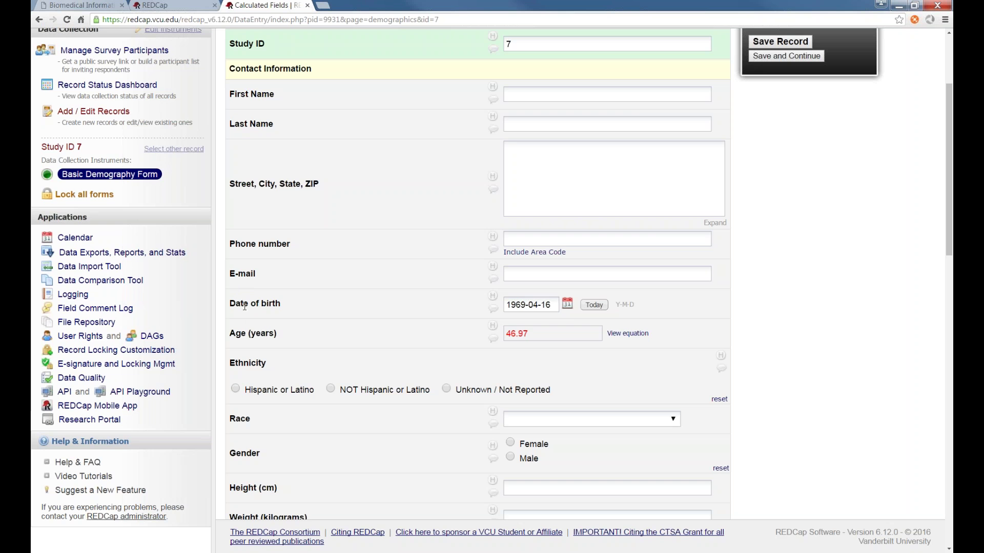
click(95, 379)
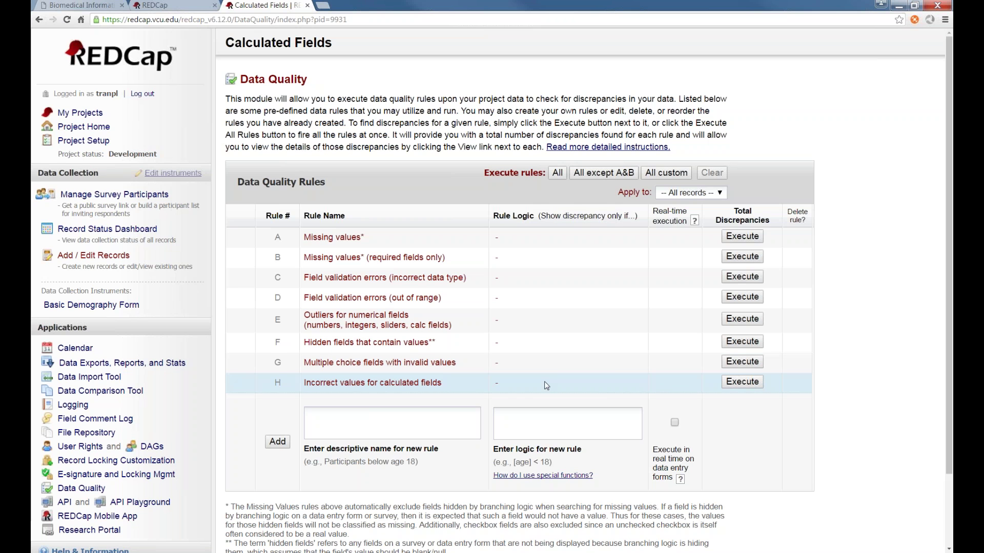
click(740, 386)
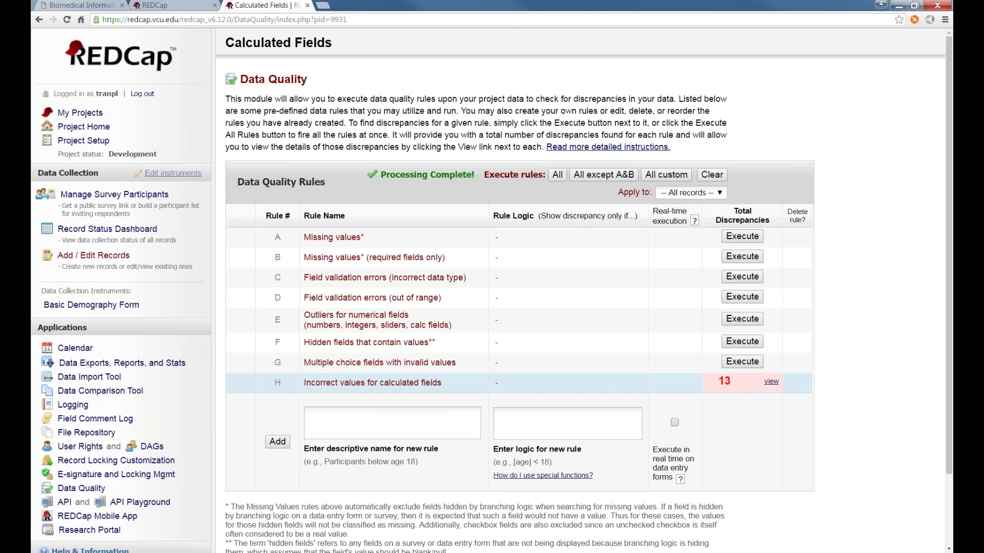
click(771, 383)
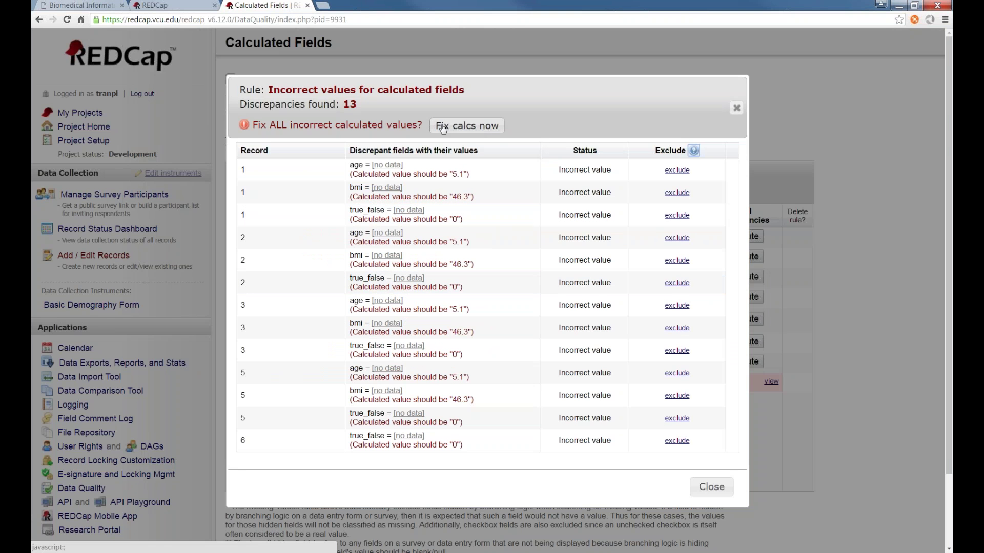
Fix all incorrect calculated values found by the rule, and check the rule's discrepancy list again
click(479, 131)
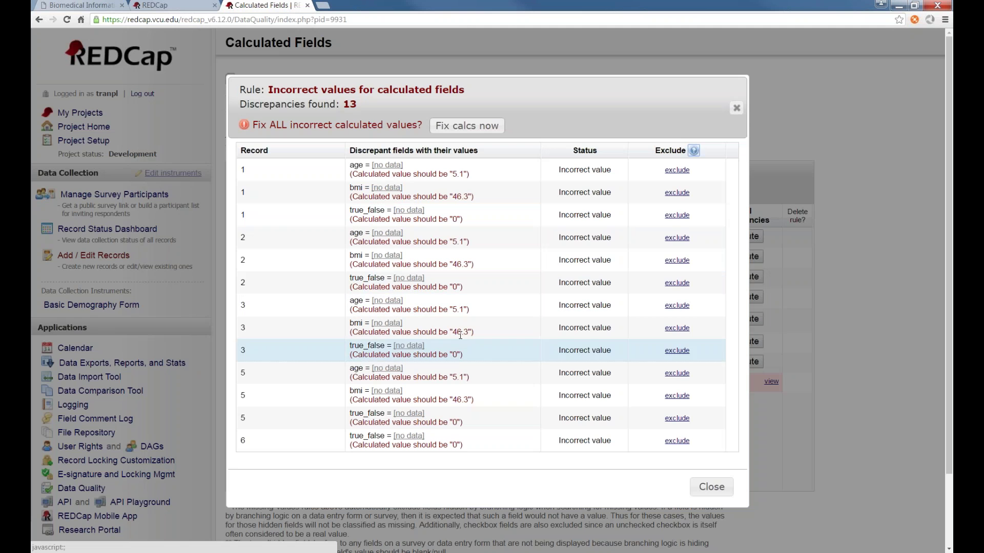
click(462, 127)
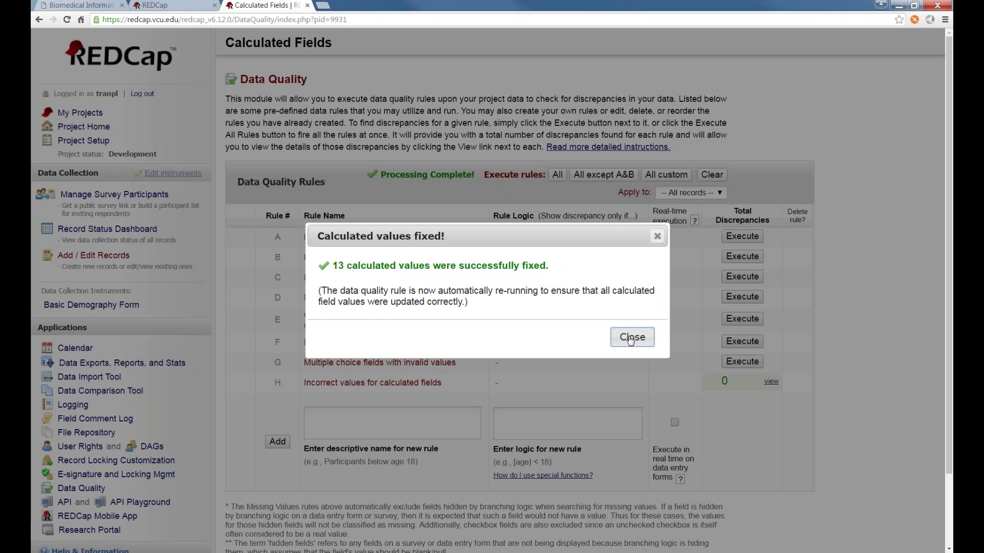
click(631, 338)
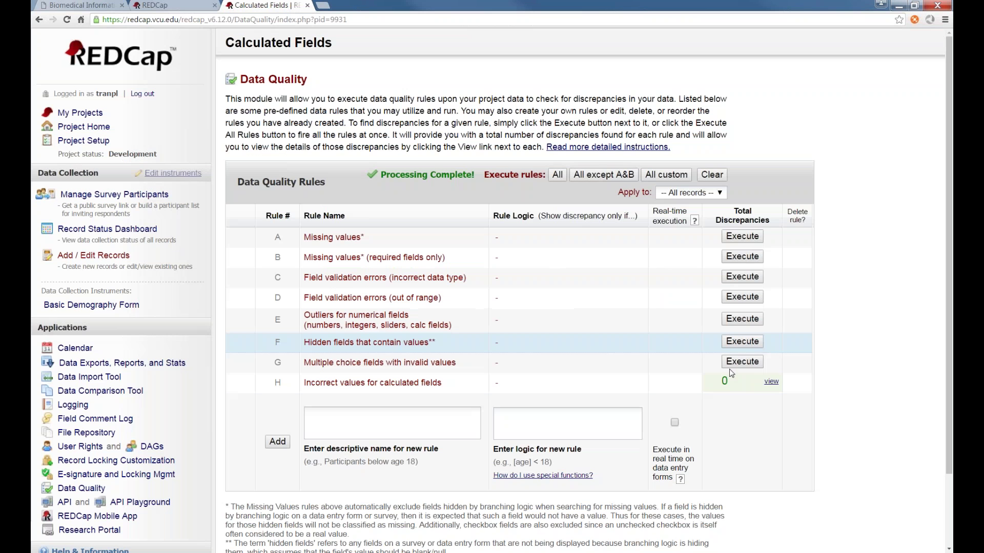
click(771, 381)
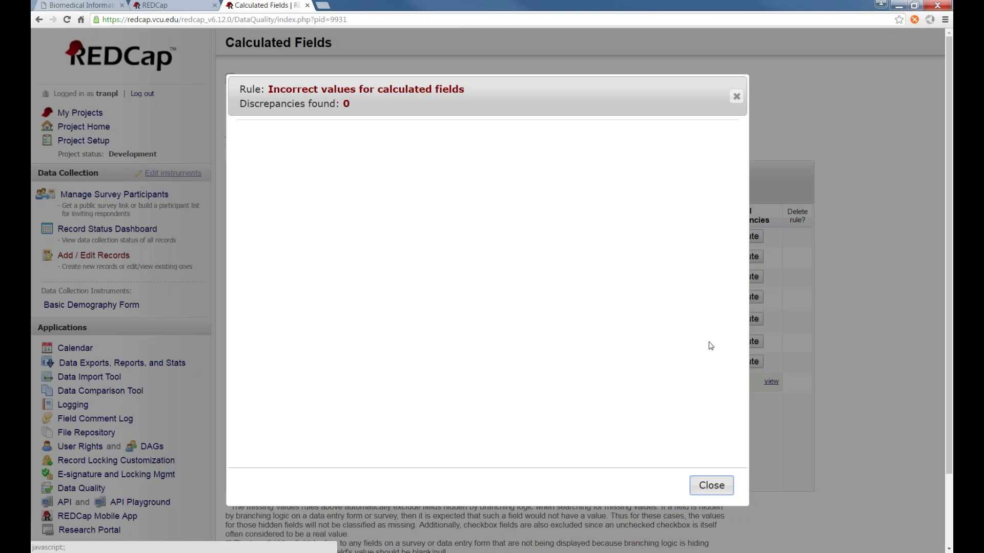
click(717, 491)
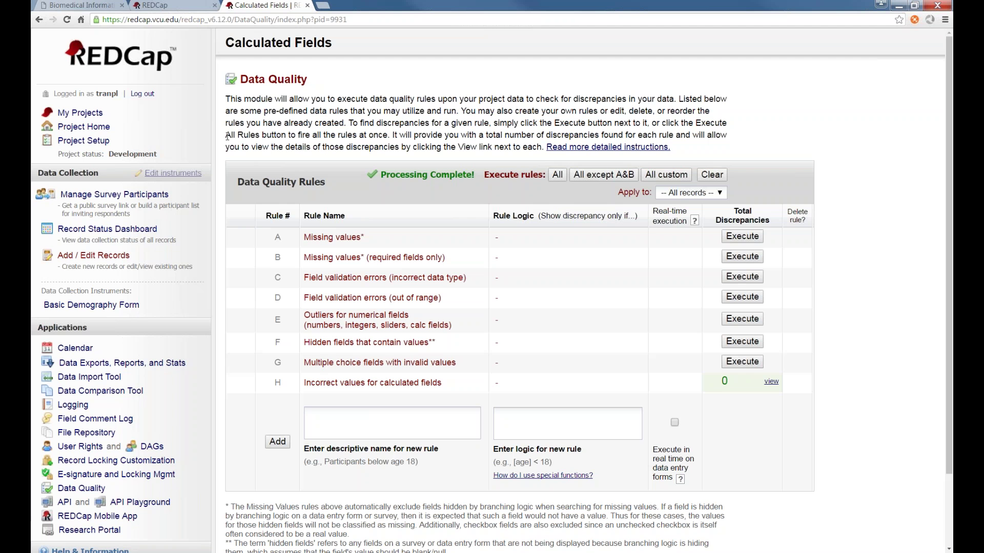
Open the setup page of the Calculated Fields project
scroll(226, 143, down, 1)
scroll(226, 147, up, 1)
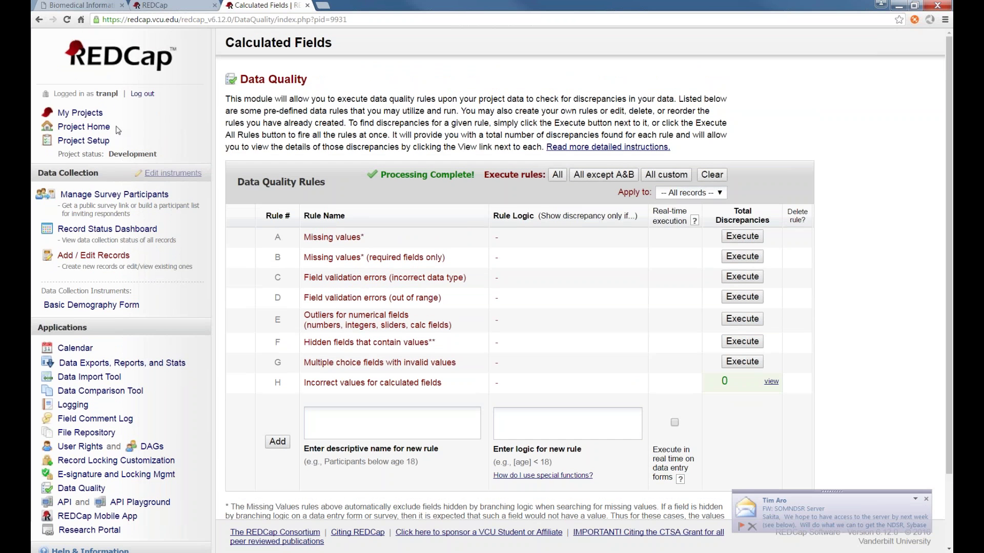
click(90, 141)
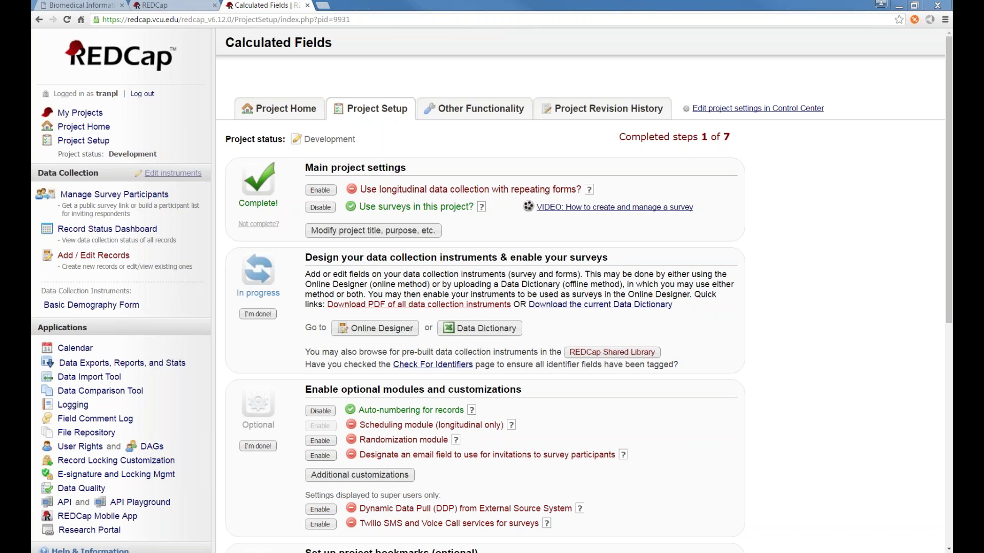
Switch to the Biomedical Informatics Core Research Portal and read the REDCap Training Topics page down to the list of training topics
click(56, 4)
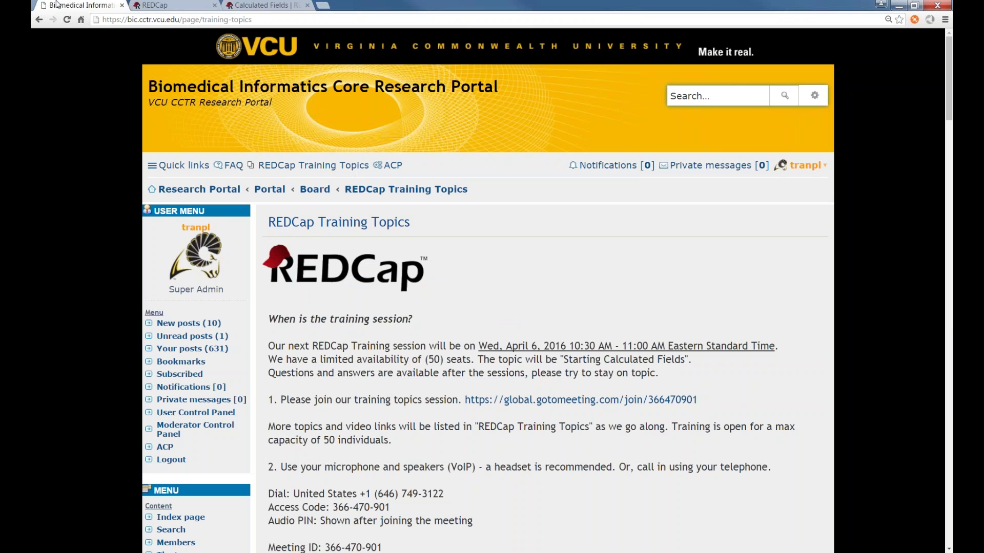
click(308, 169)
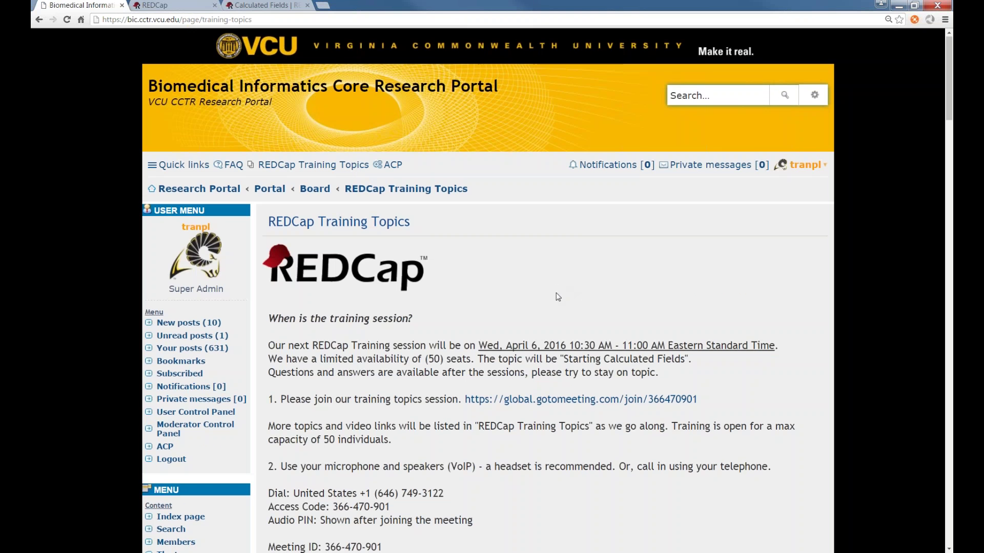
scroll(398, 293, down, 1)
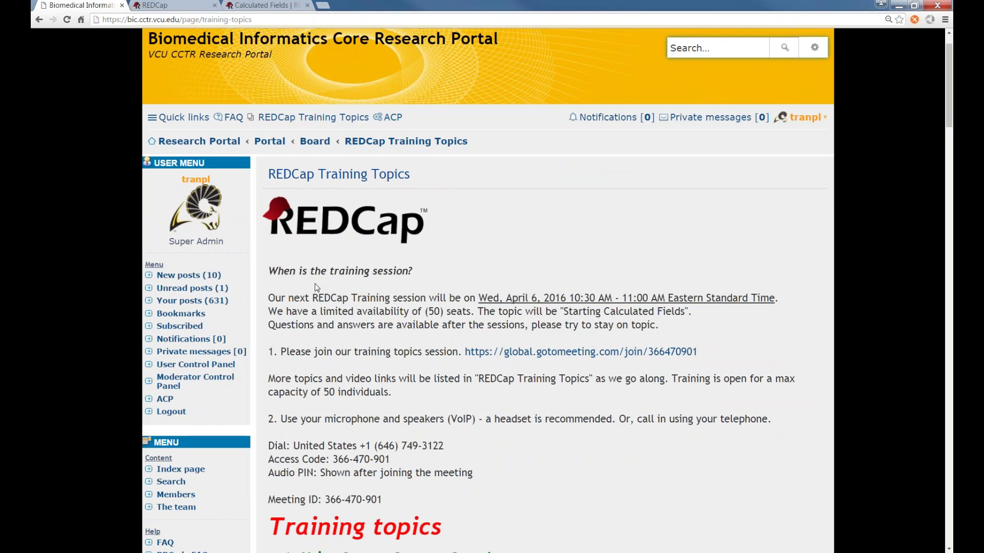
scroll(315, 284, down, 1)
scroll(338, 271, down, 1)
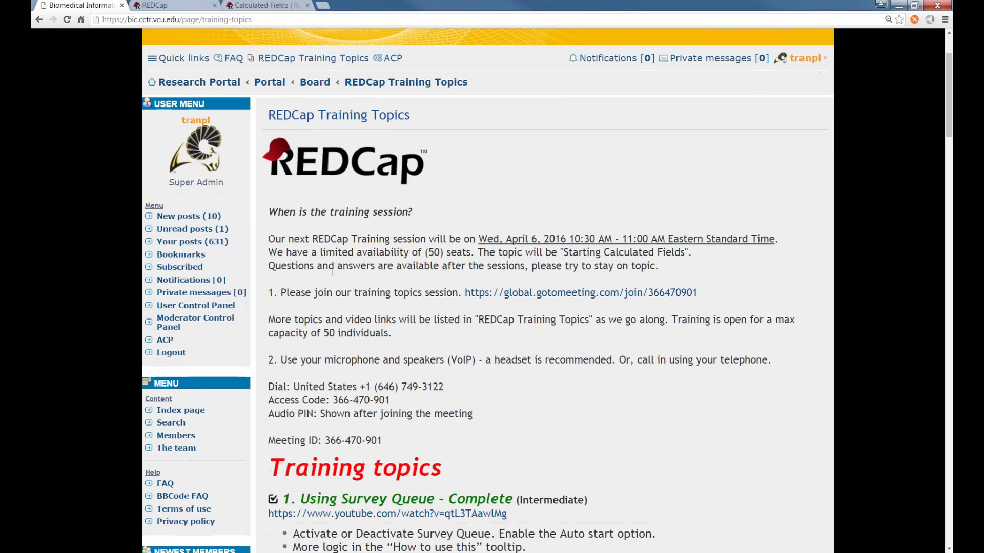